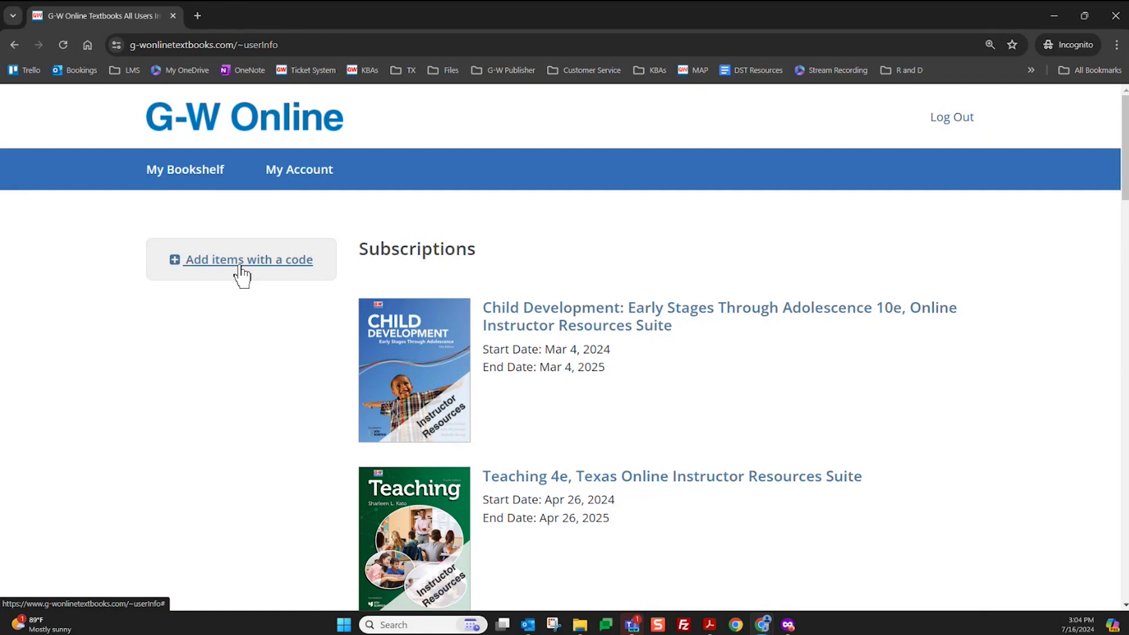
# Cancel the Add items with a code dialog and open the Foundations of Financial Literacy 12e suite
pyautogui.click(242, 268)
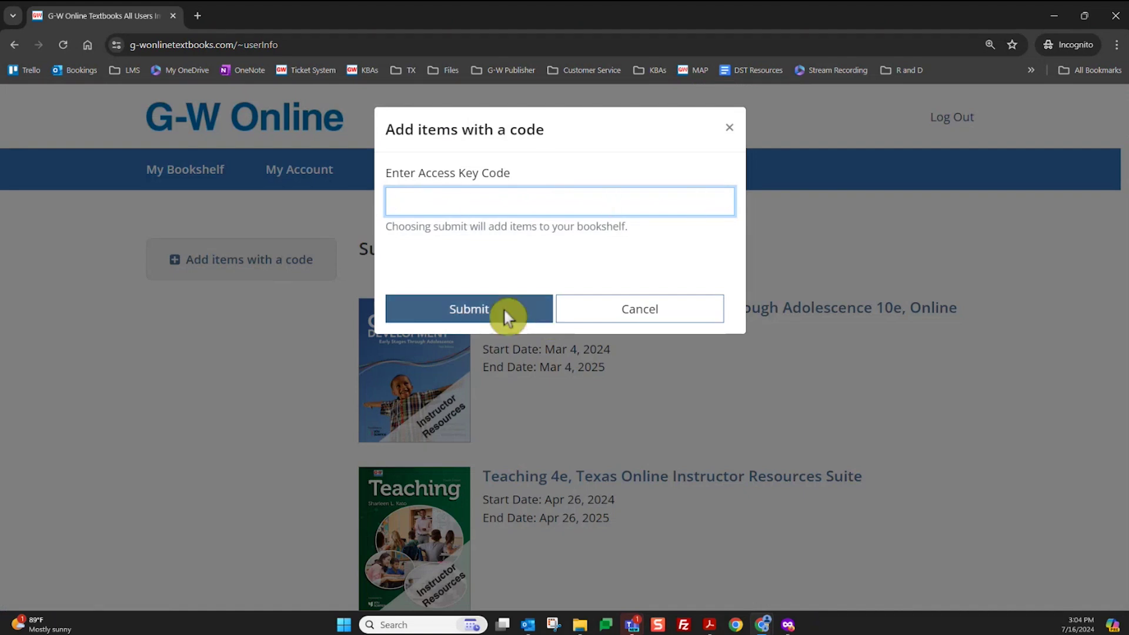
pyautogui.click(580, 316)
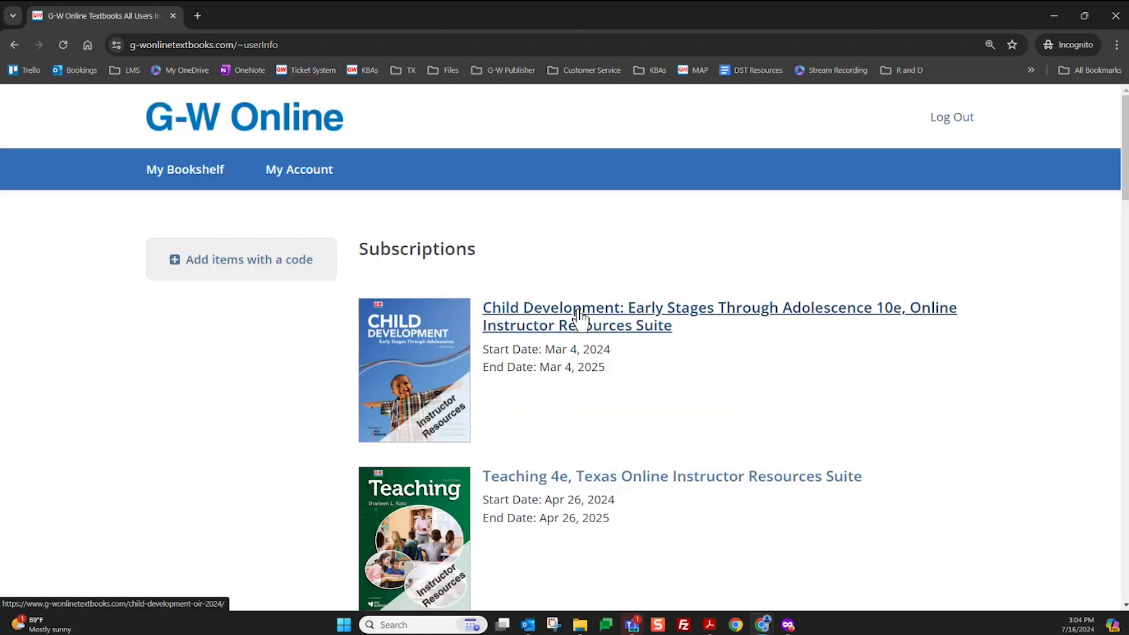
pyautogui.scroll(-9, 579, 318)
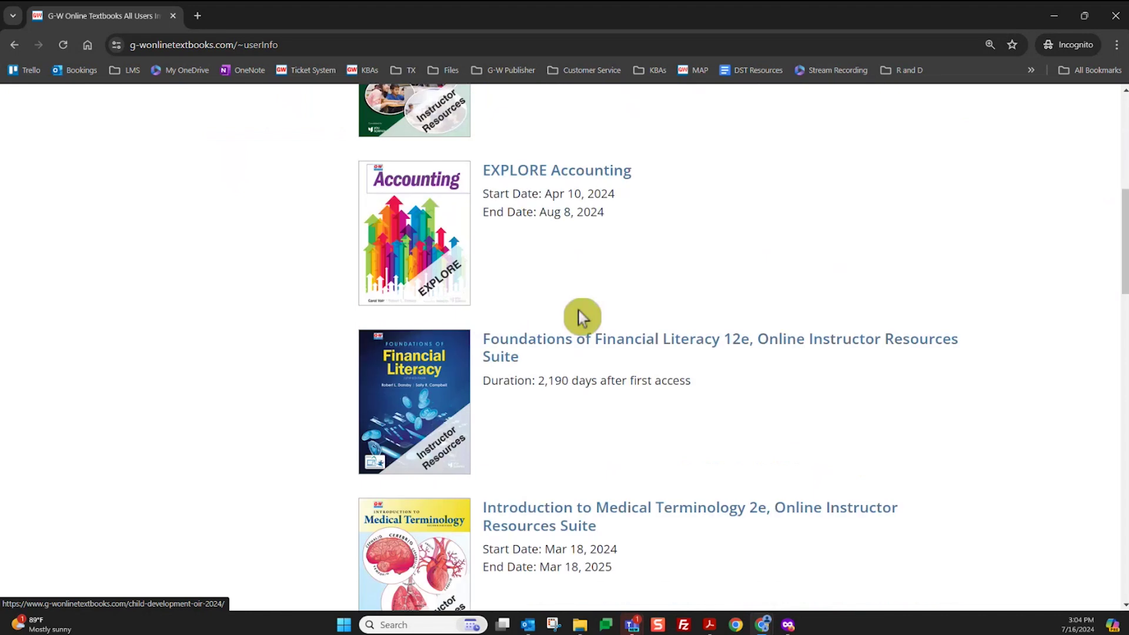
pyautogui.click(569, 280)
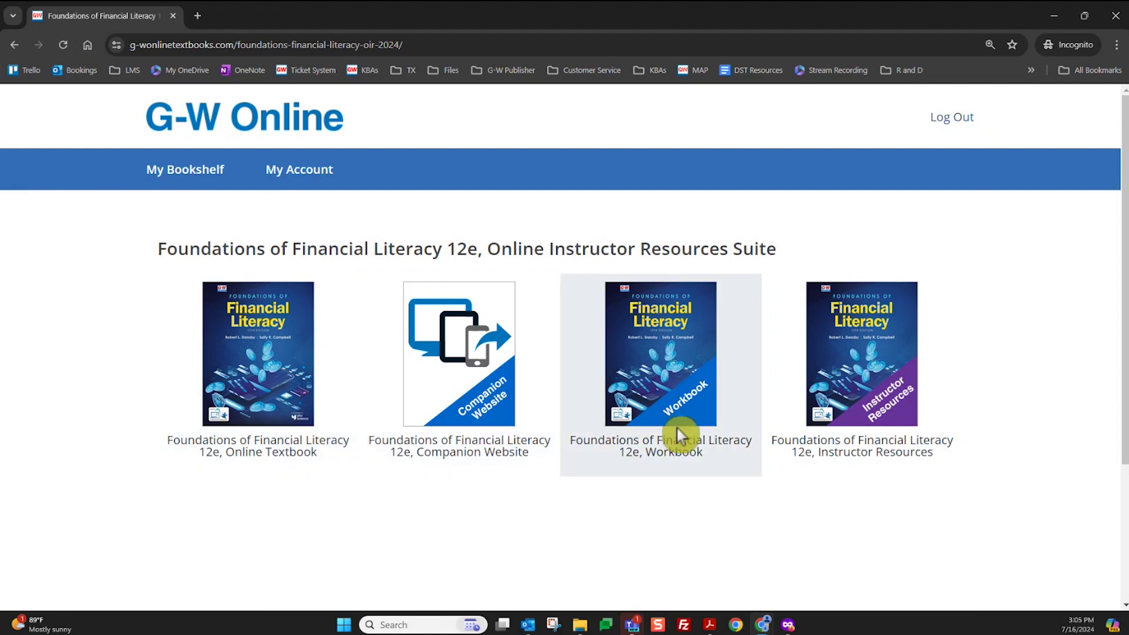
pyautogui.click(283, 390)
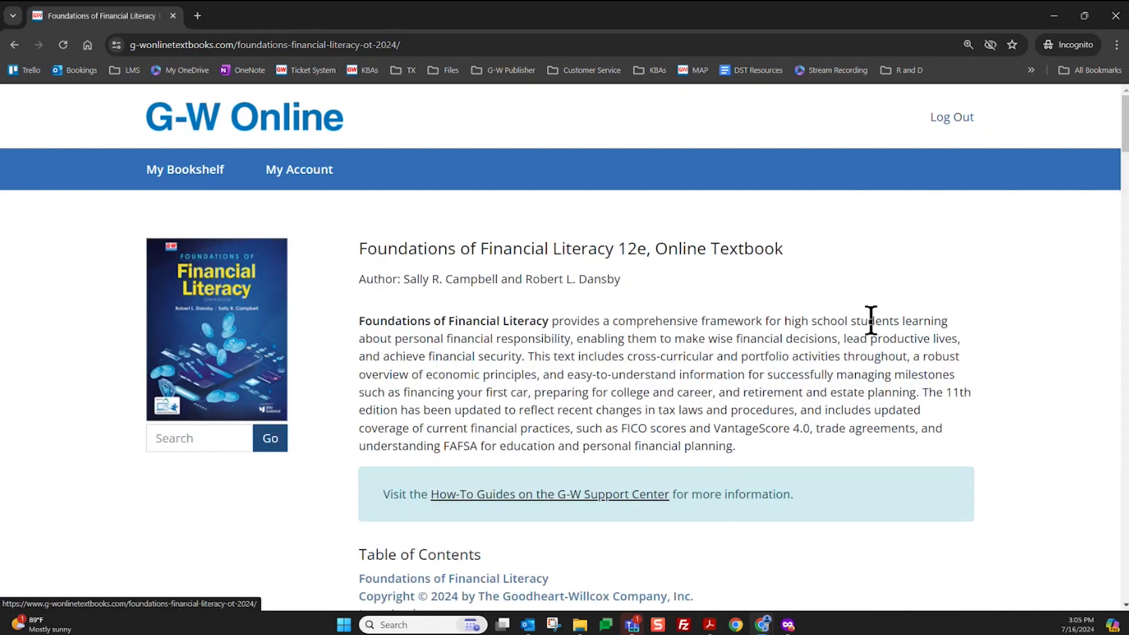
pyautogui.scroll(-10, 857, 428)
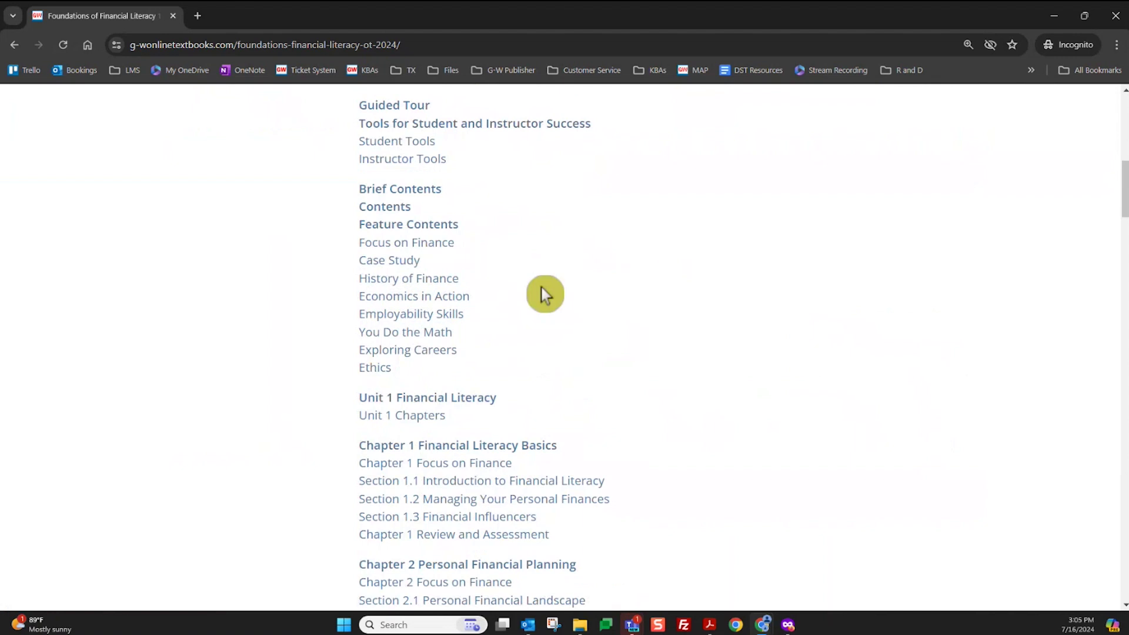
pyautogui.scroll(-1, 482, 468)
pyautogui.click(480, 379)
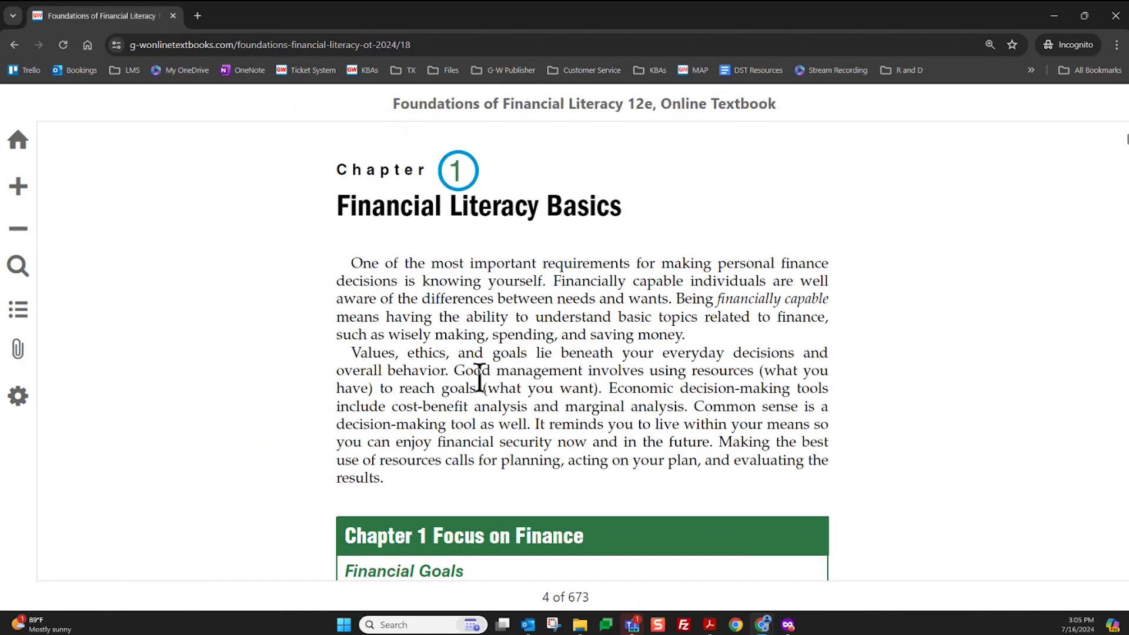
pyautogui.scroll(-10, 479, 379)
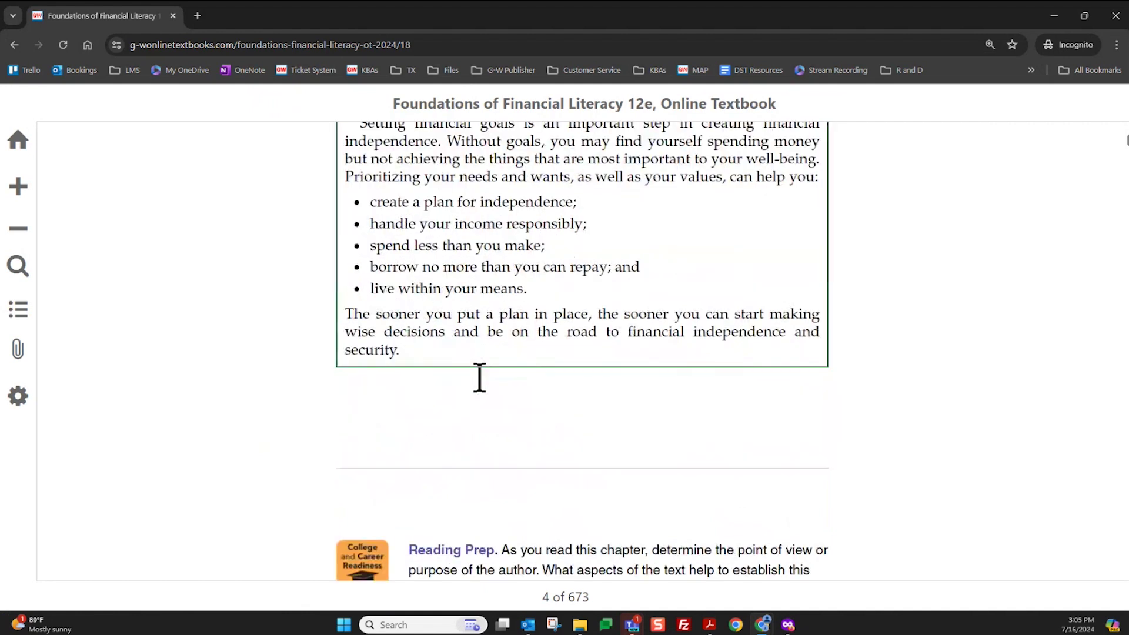
pyautogui.scroll(-1, 480, 379)
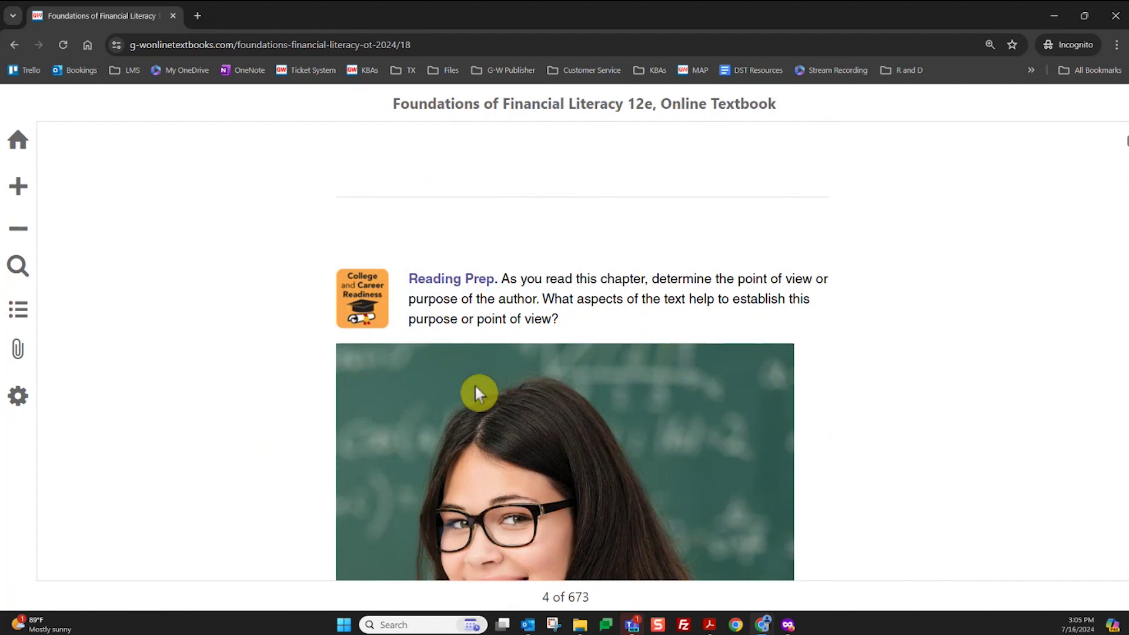
pyautogui.scroll(-6, 476, 386)
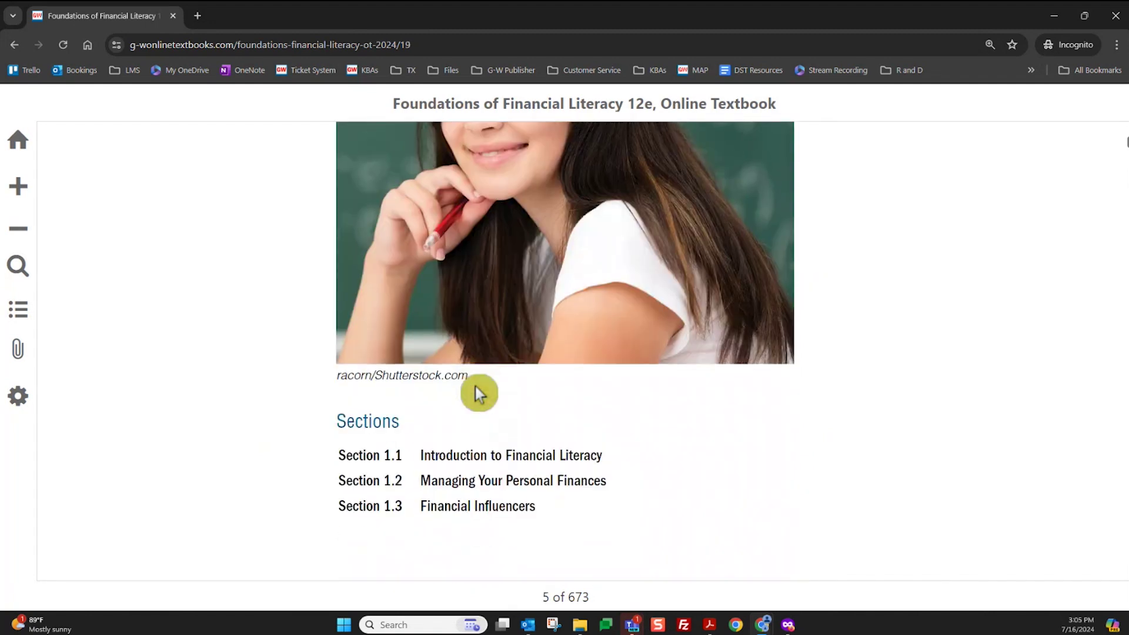
pyautogui.scroll(-6, 476, 387)
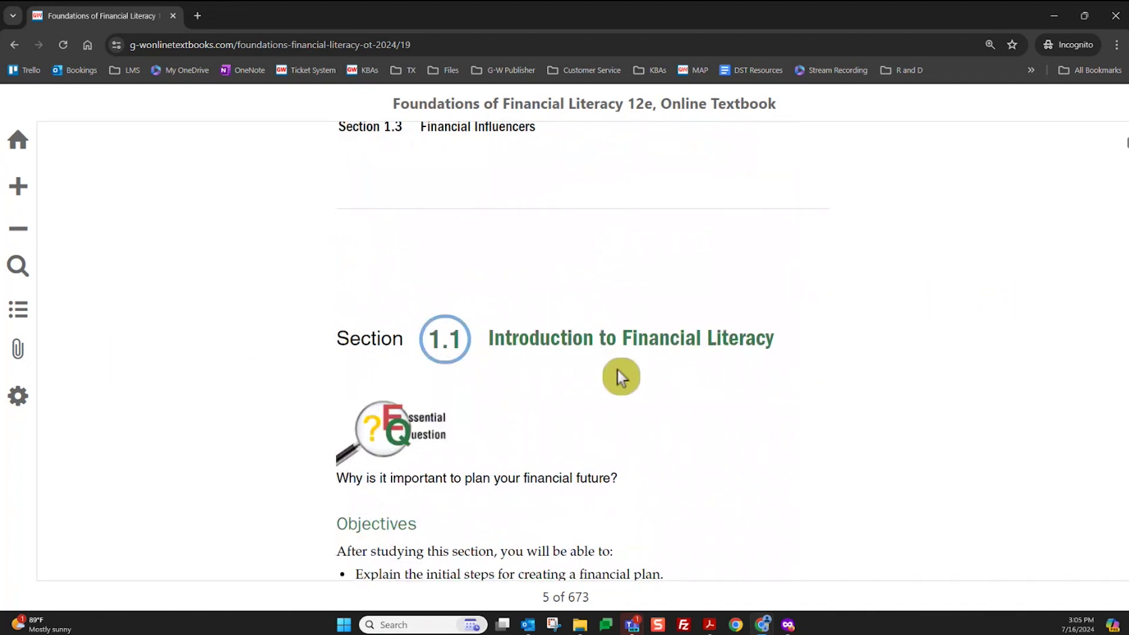
pyautogui.click(111, 301)
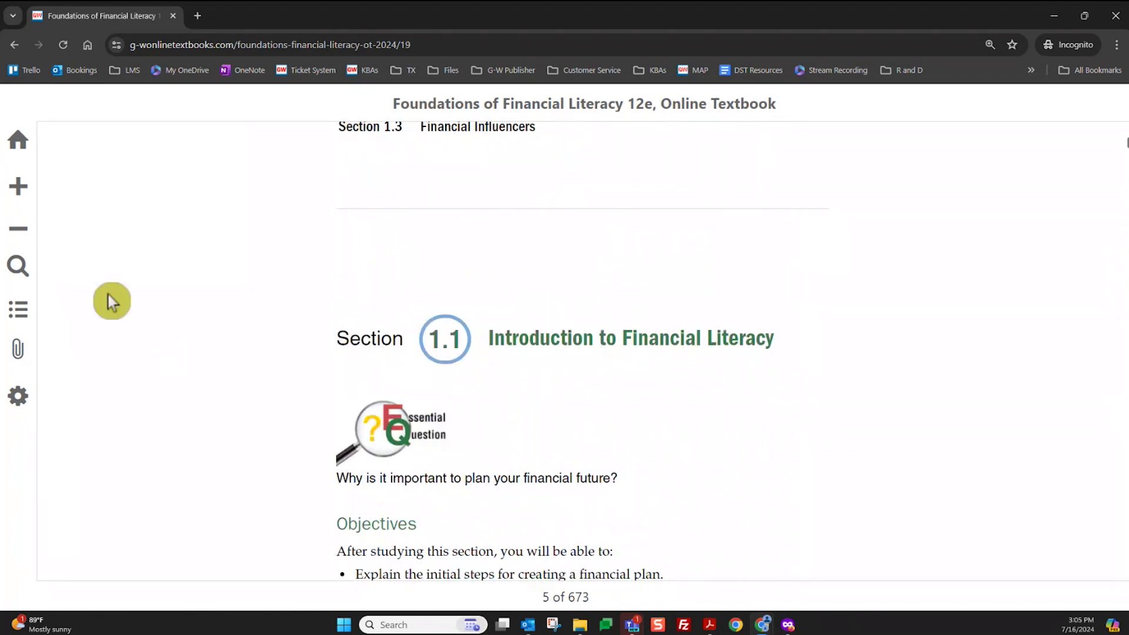
pyautogui.click(22, 199)
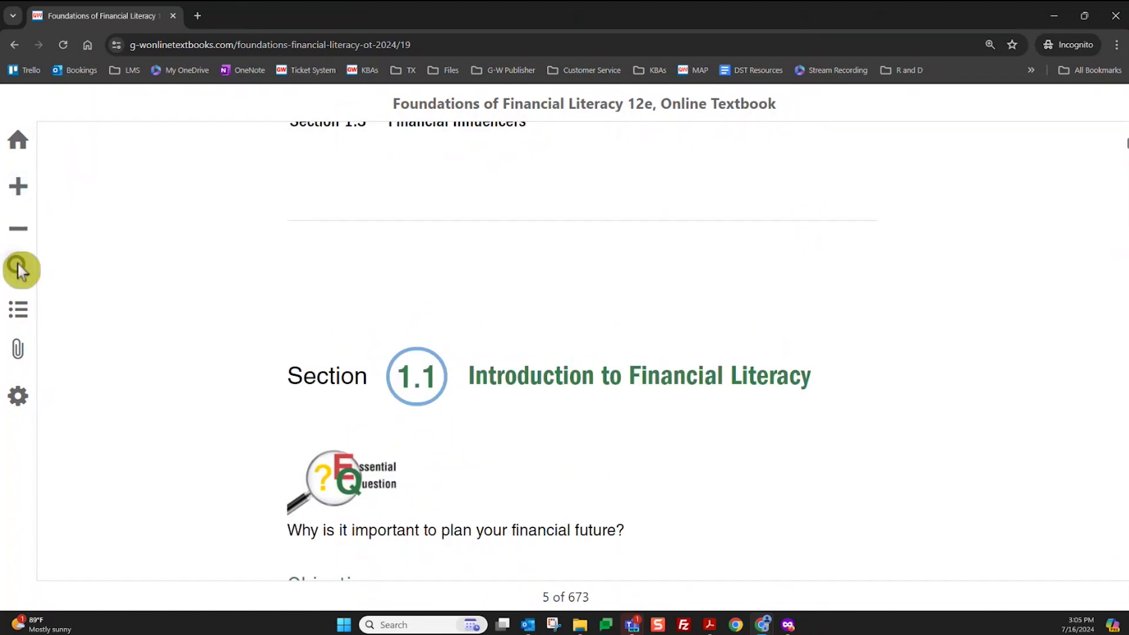
pyautogui.click(18, 265)
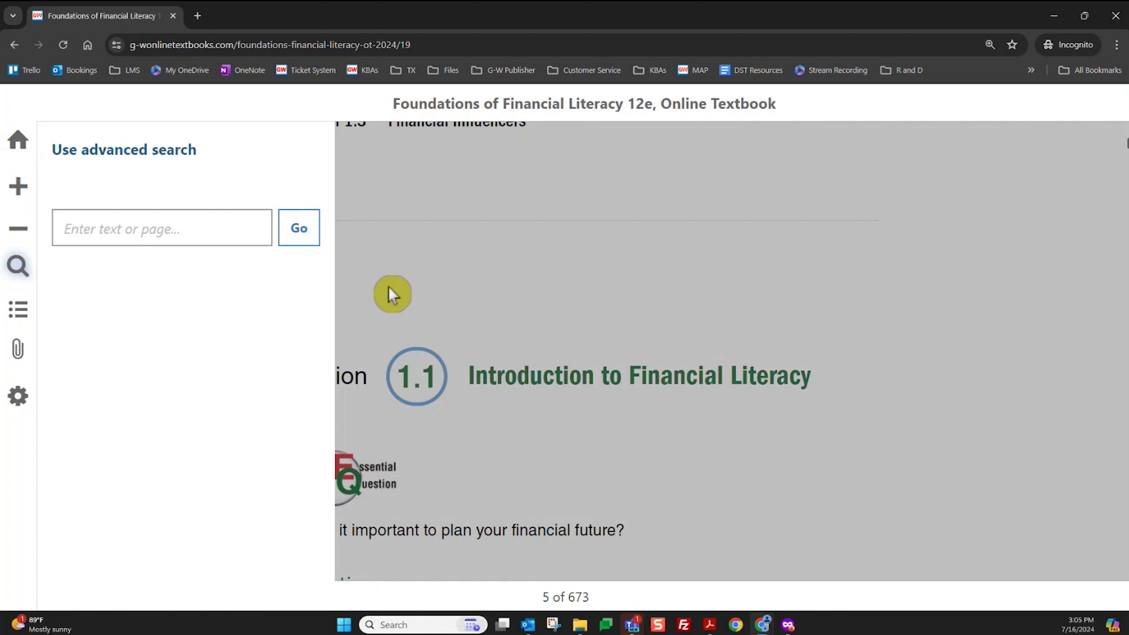
pyautogui.click(800, 215)
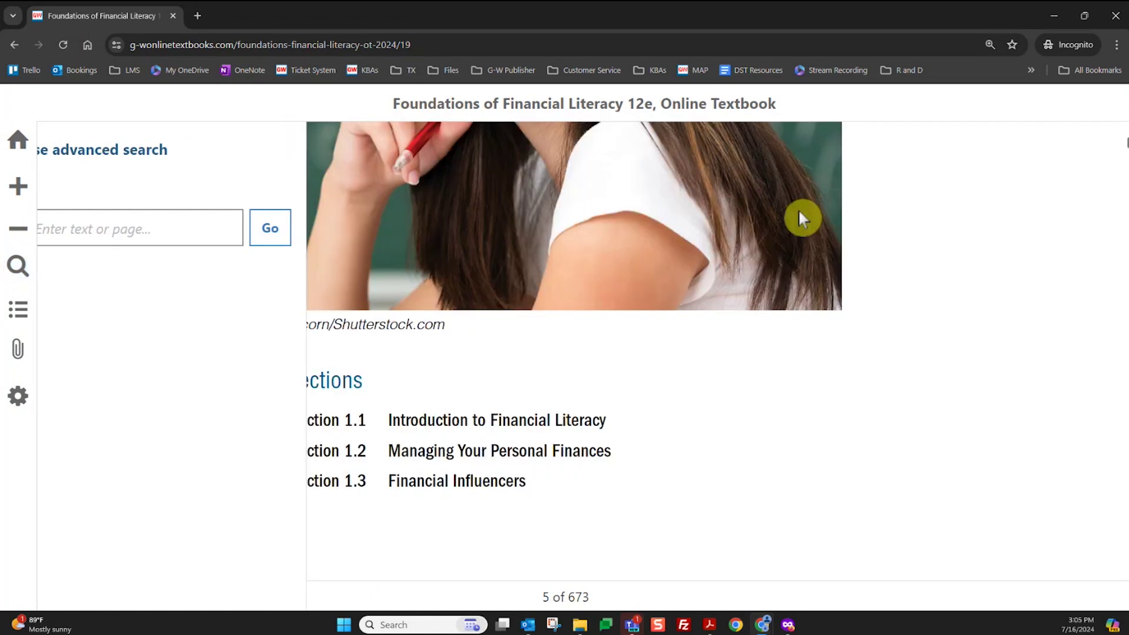
pyautogui.click(16, 45)
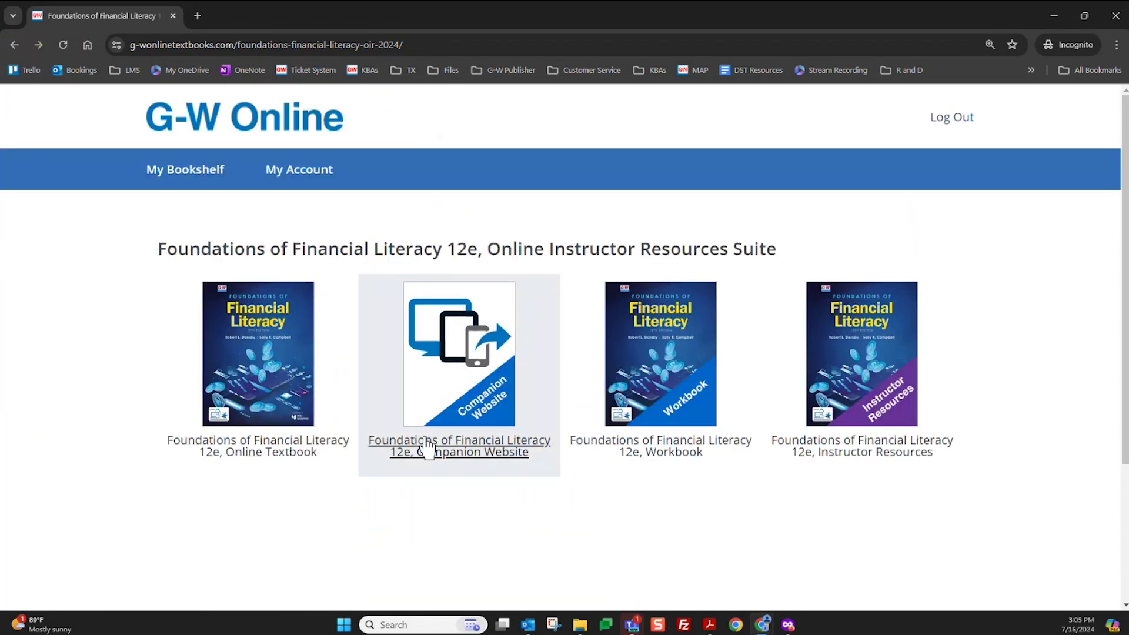
pyautogui.click(471, 407)
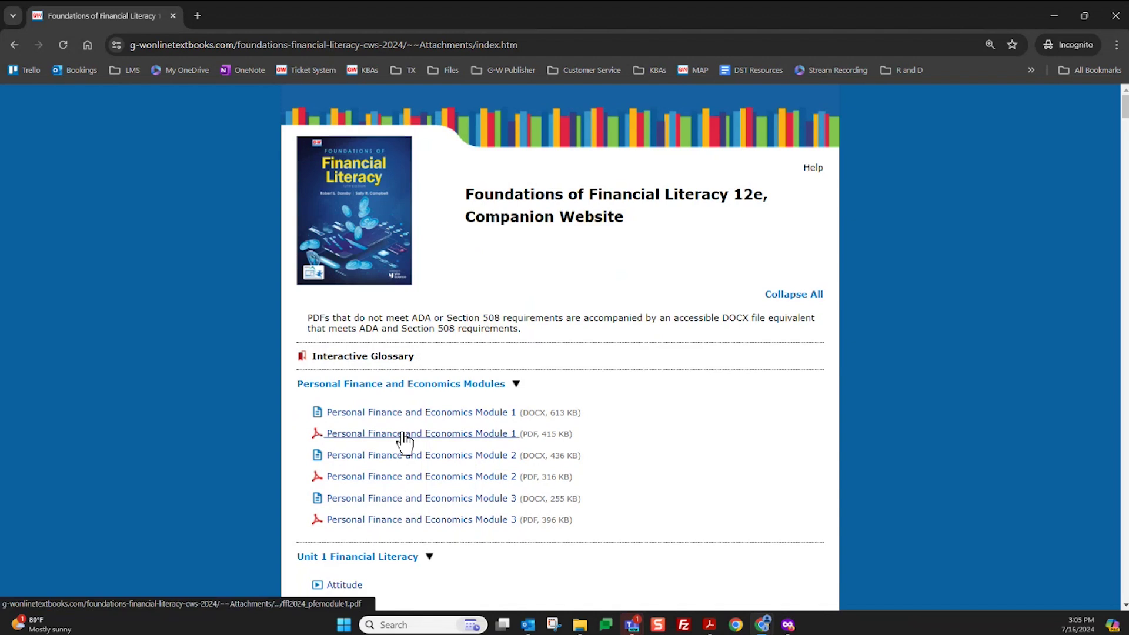
pyautogui.scroll(-1, 403, 436)
pyautogui.scroll(-5, 403, 440)
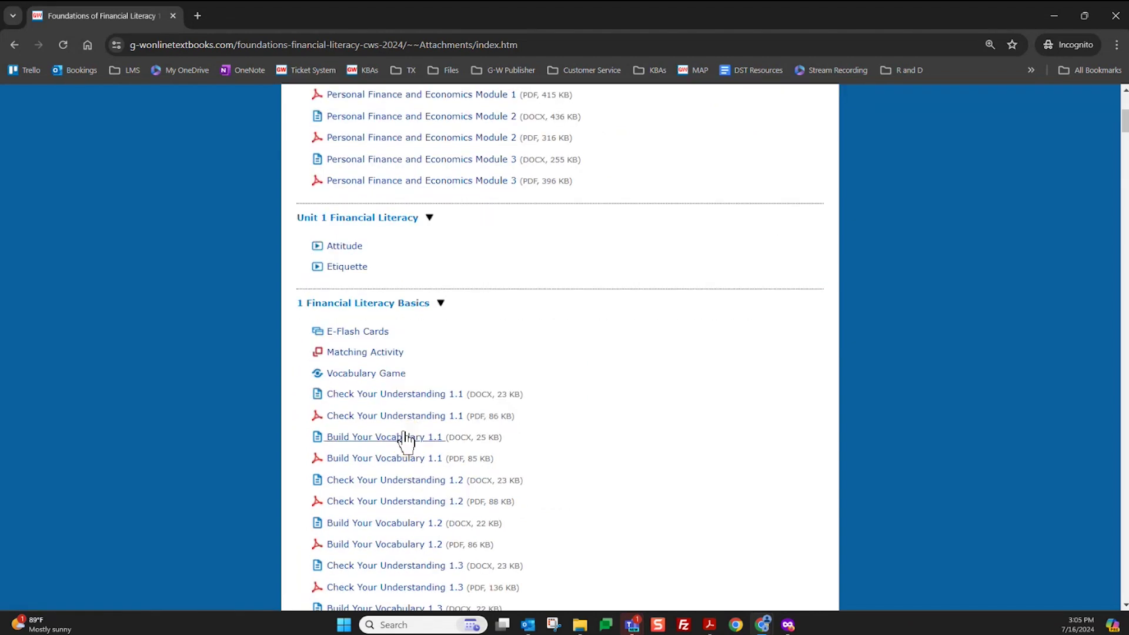
pyautogui.click(358, 250)
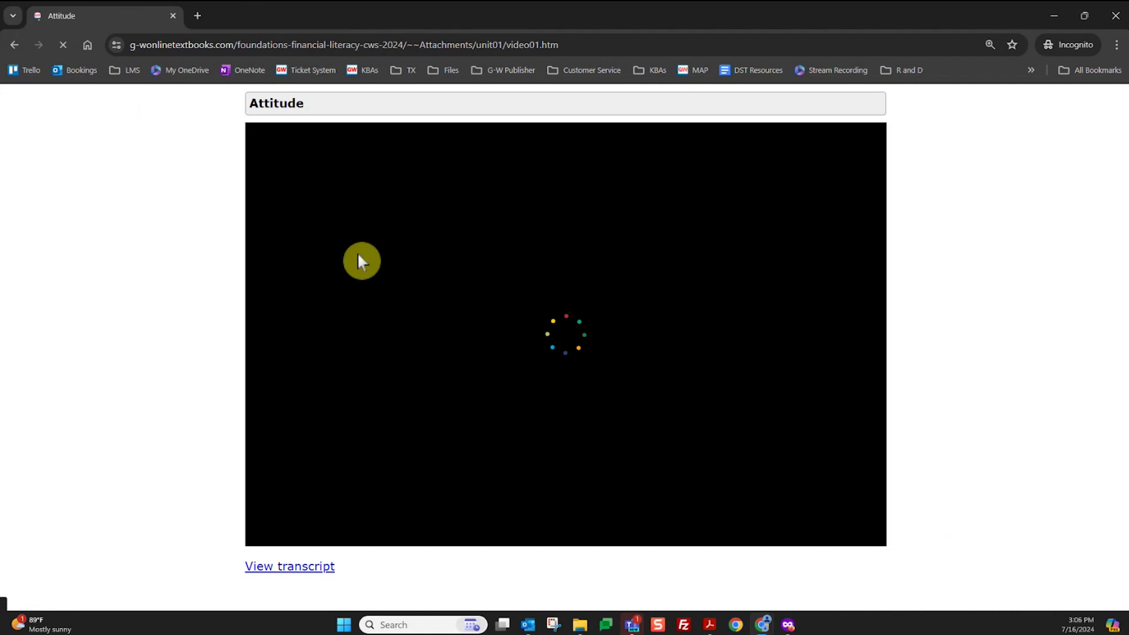
pyautogui.click(633, 362)
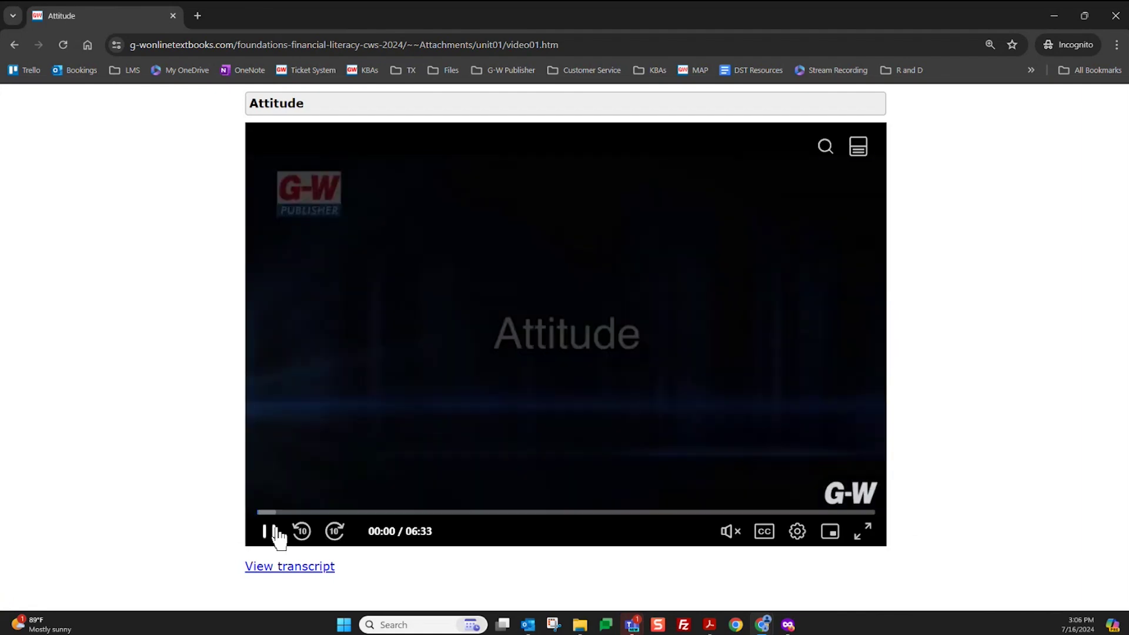
pyautogui.click(274, 531)
pyautogui.click(14, 48)
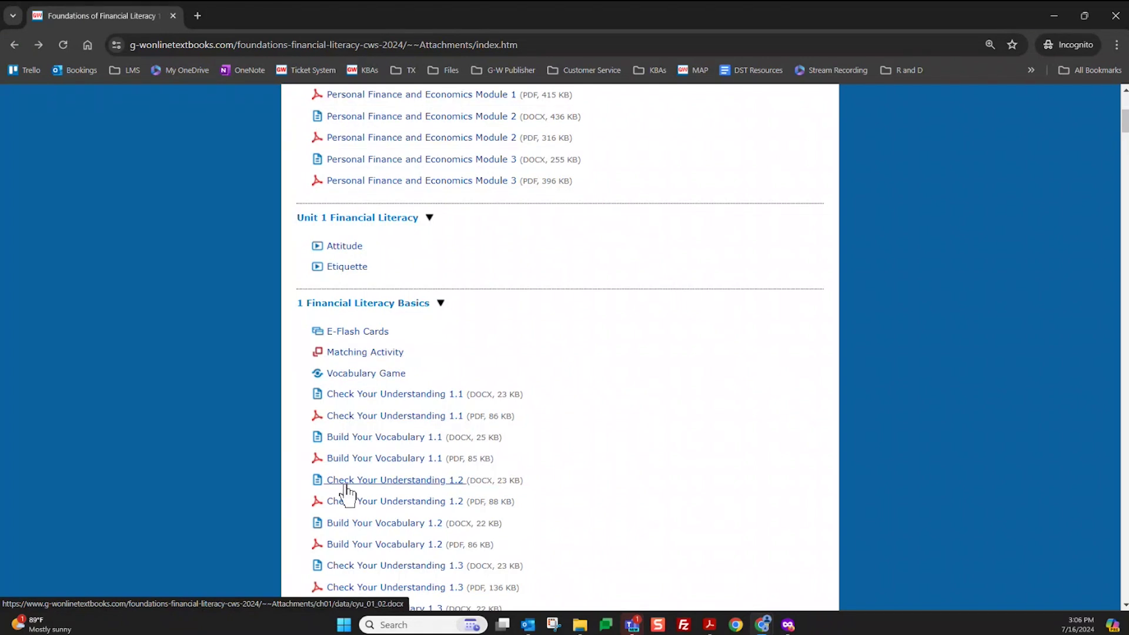
pyautogui.scroll(-2, 348, 494)
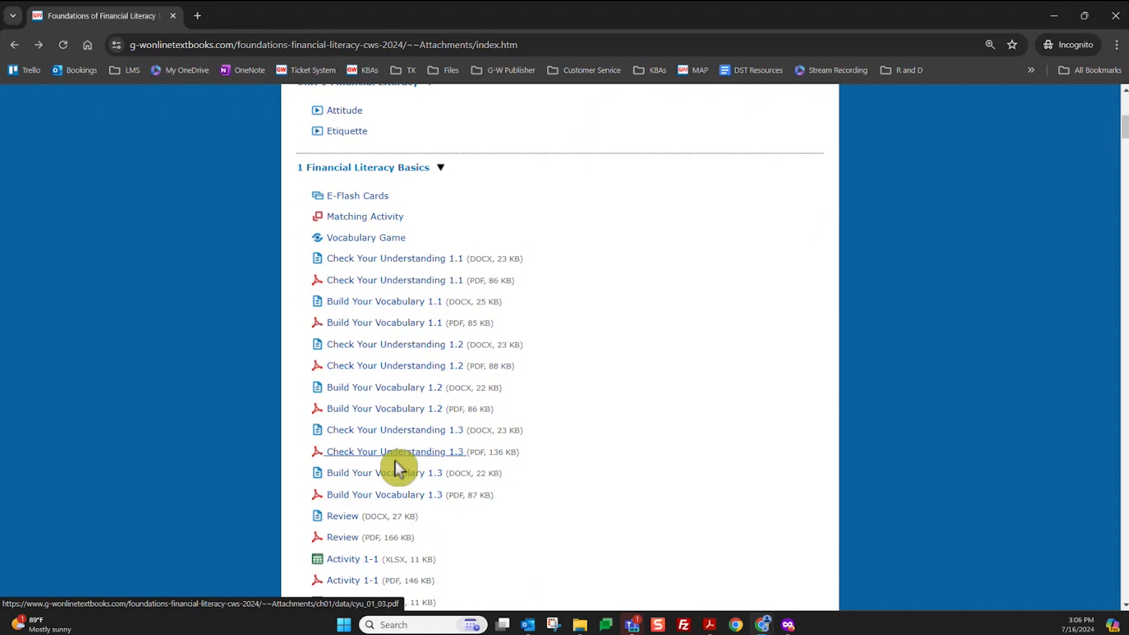
pyautogui.scroll(-2, 390, 486)
pyautogui.scroll(-1, 390, 488)
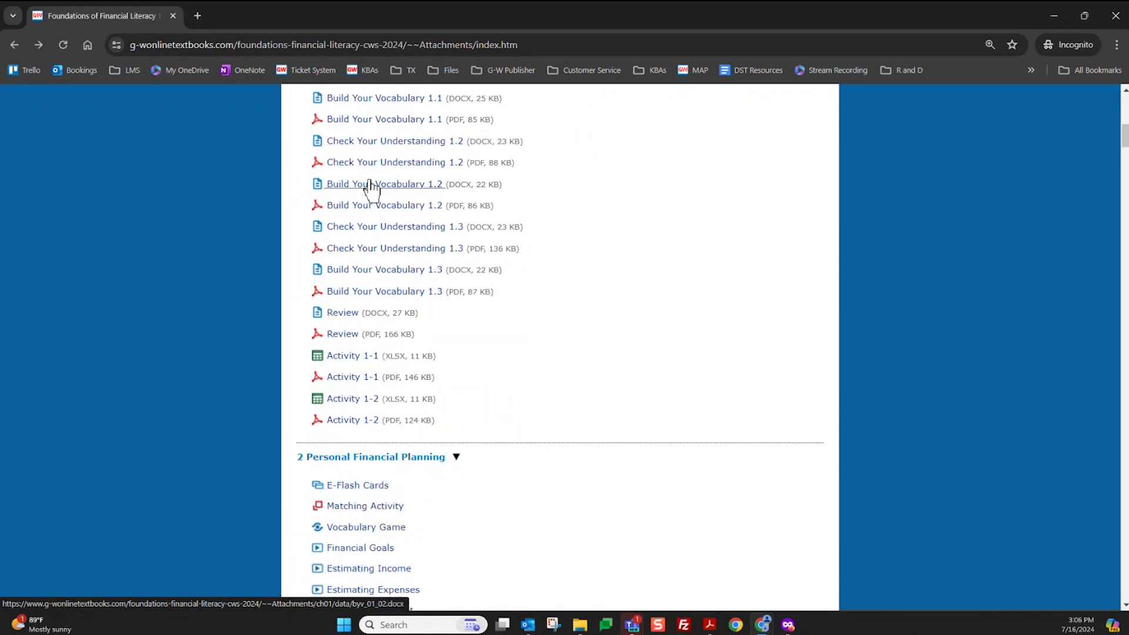
pyautogui.scroll(7, 365, 365)
pyautogui.scroll(3, 365, 368)
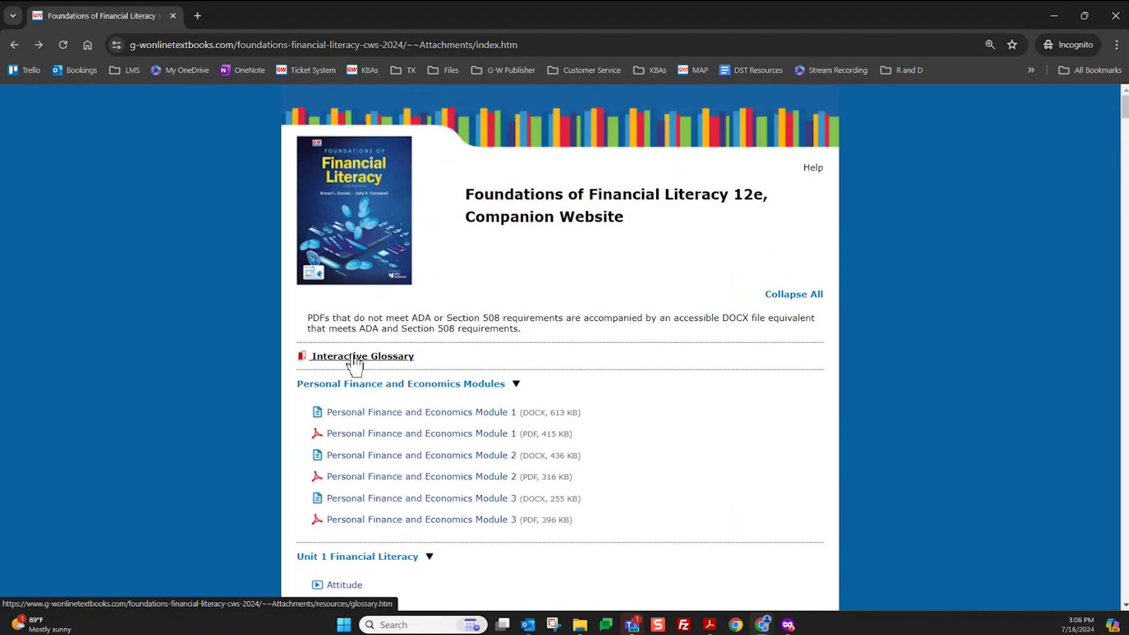
pyautogui.click(15, 45)
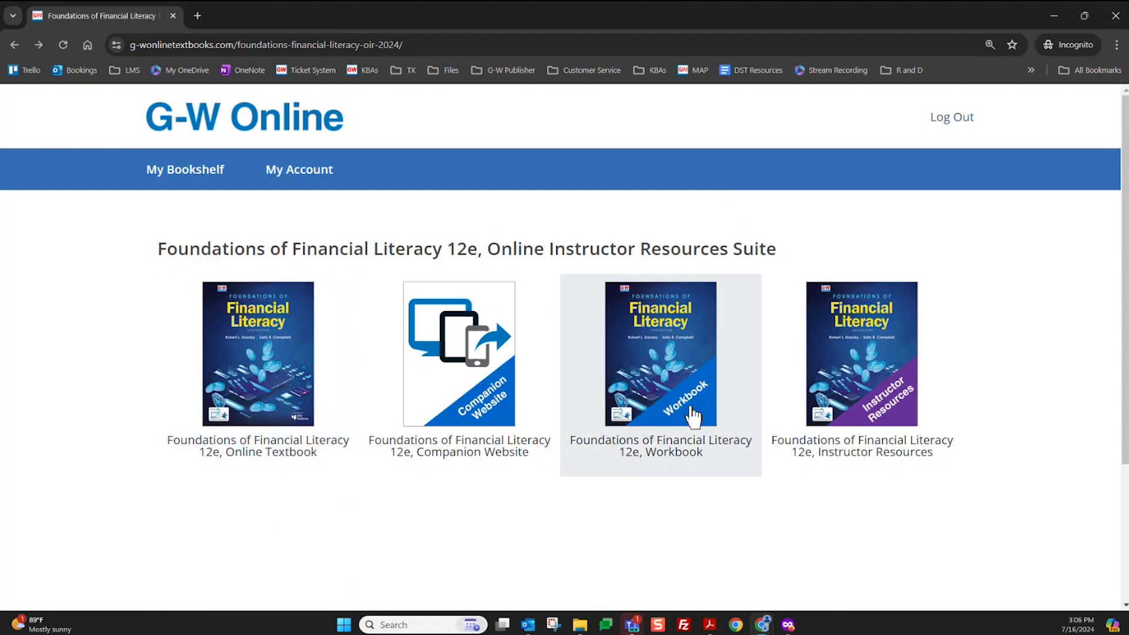
pyautogui.click(656, 386)
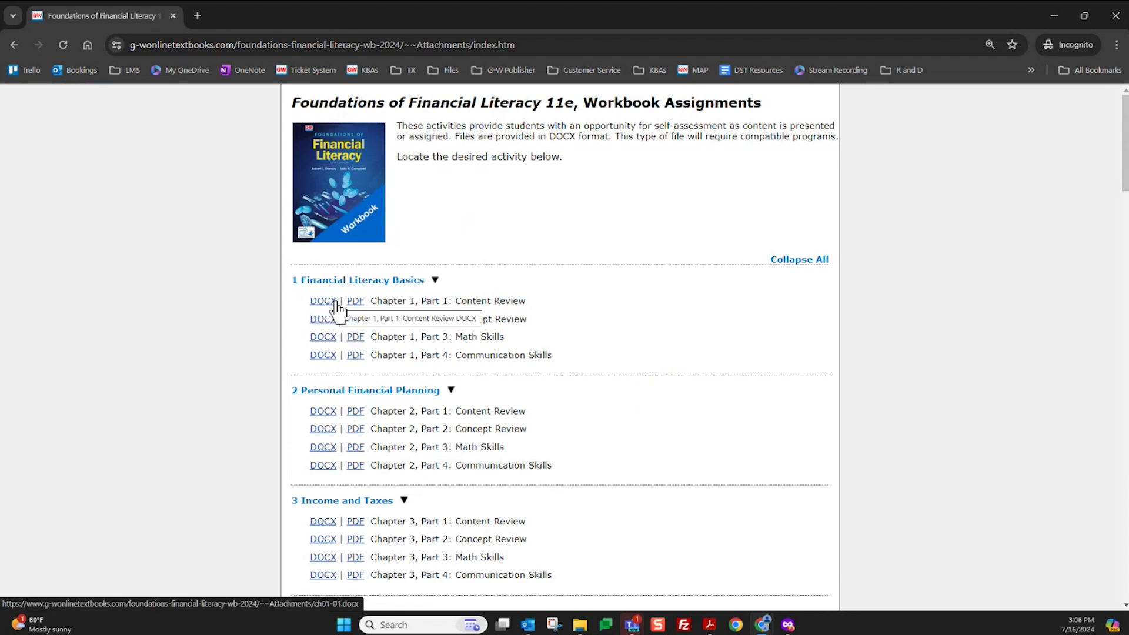
pyautogui.click(356, 304)
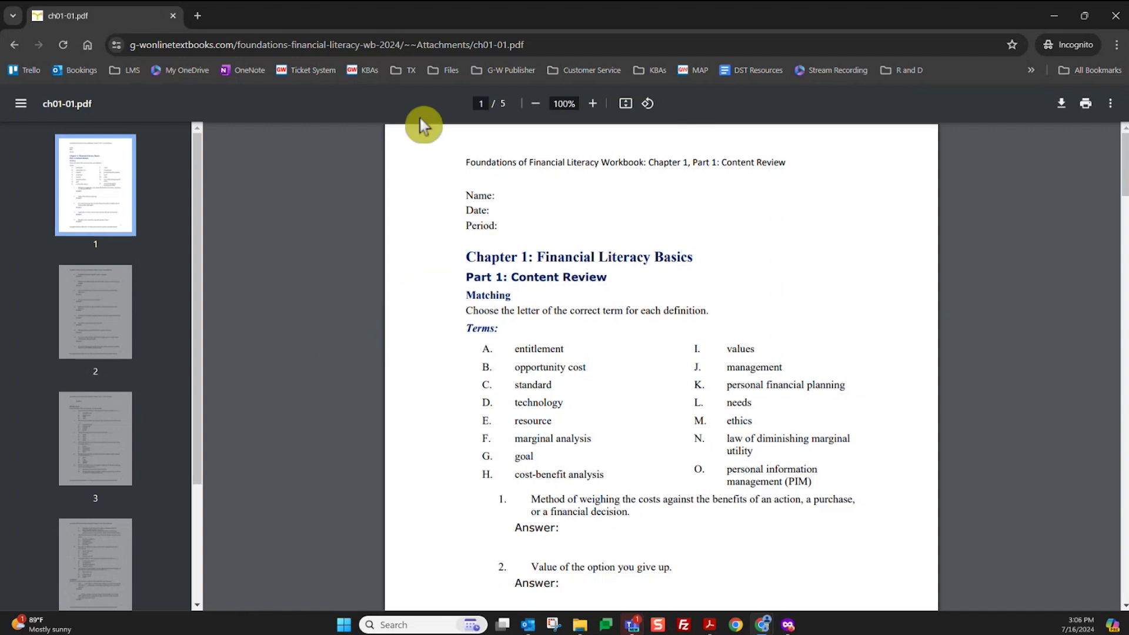
pyautogui.click(13, 45)
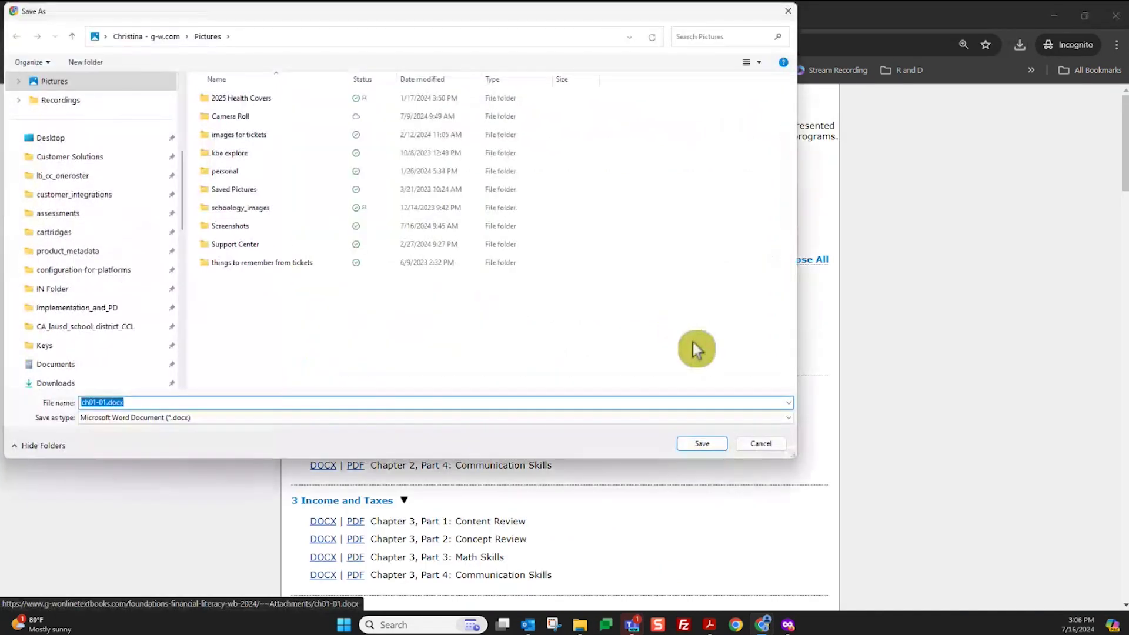
pyautogui.click(760, 445)
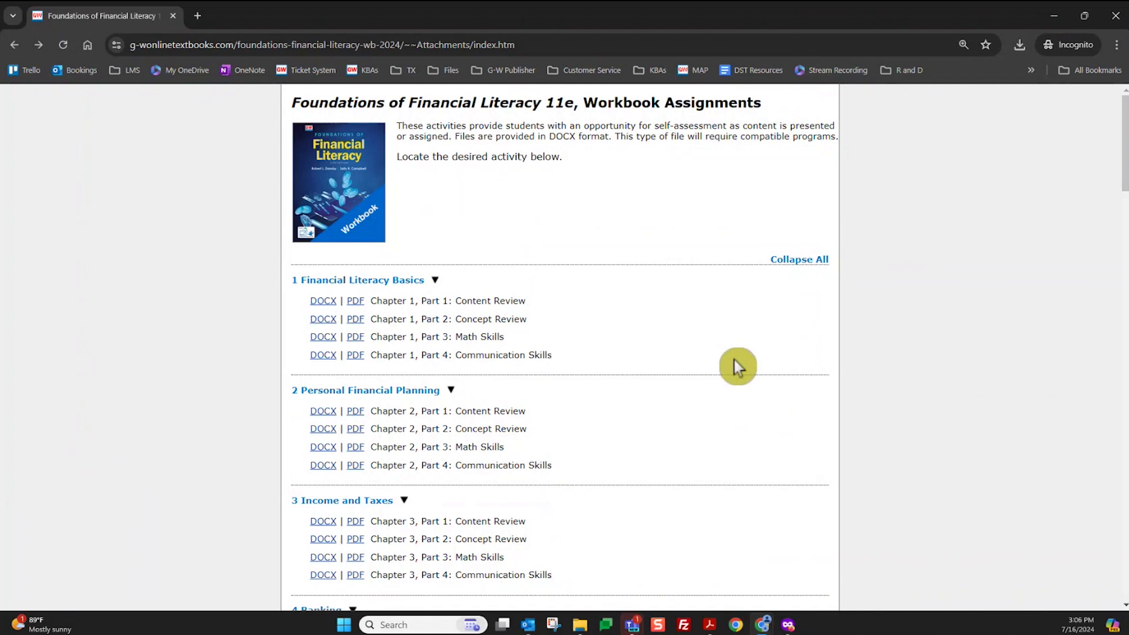
pyautogui.click(12, 46)
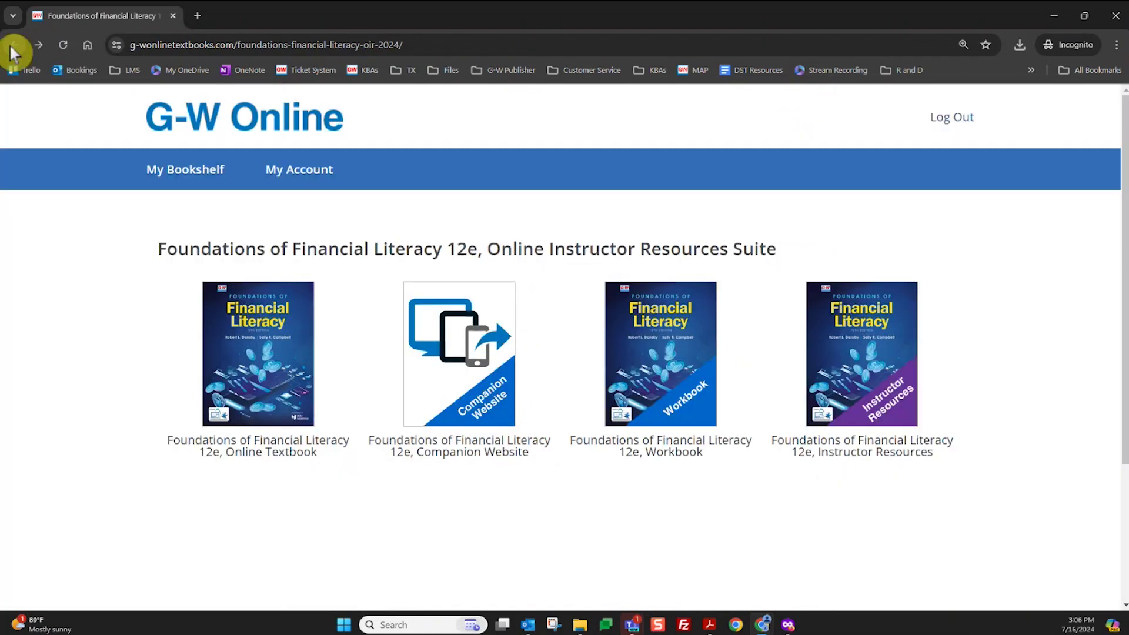
# Open the Financial Literacy instructor resources and read through the Resource Materials section
pyautogui.click(897, 392)
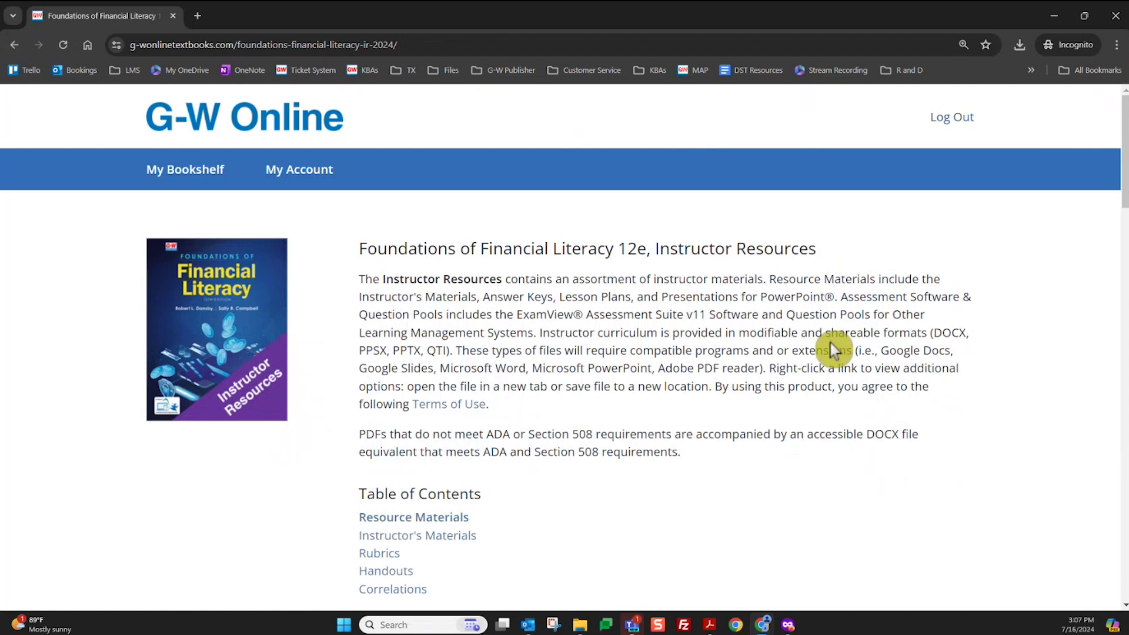
pyautogui.scroll(-5, 832, 344)
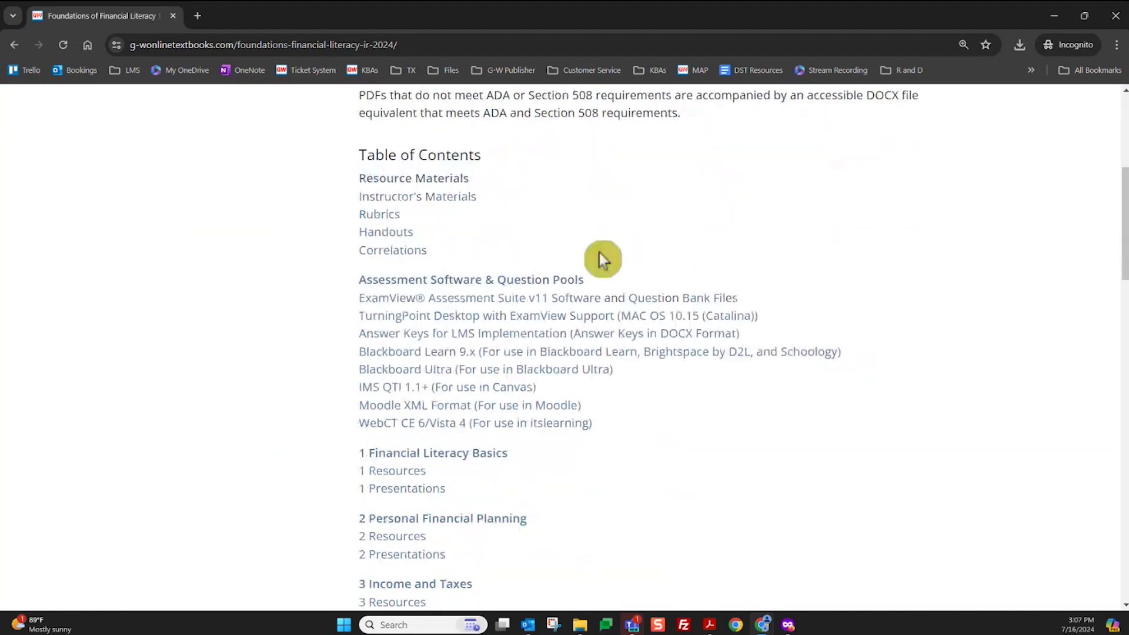
pyautogui.click(448, 181)
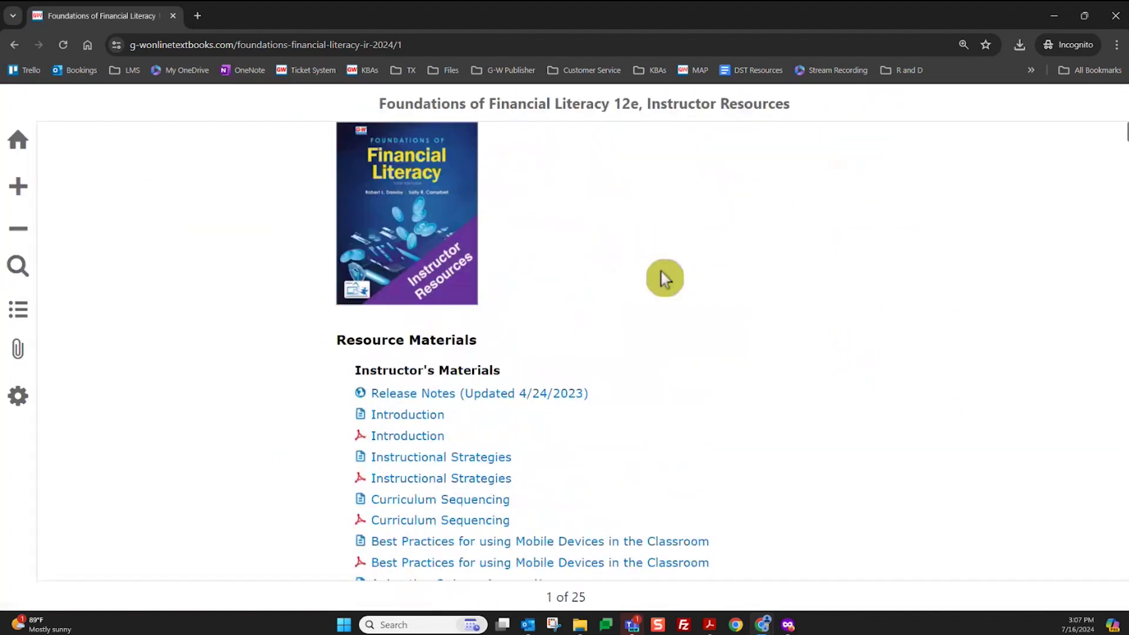
pyautogui.scroll(-2, 662, 338)
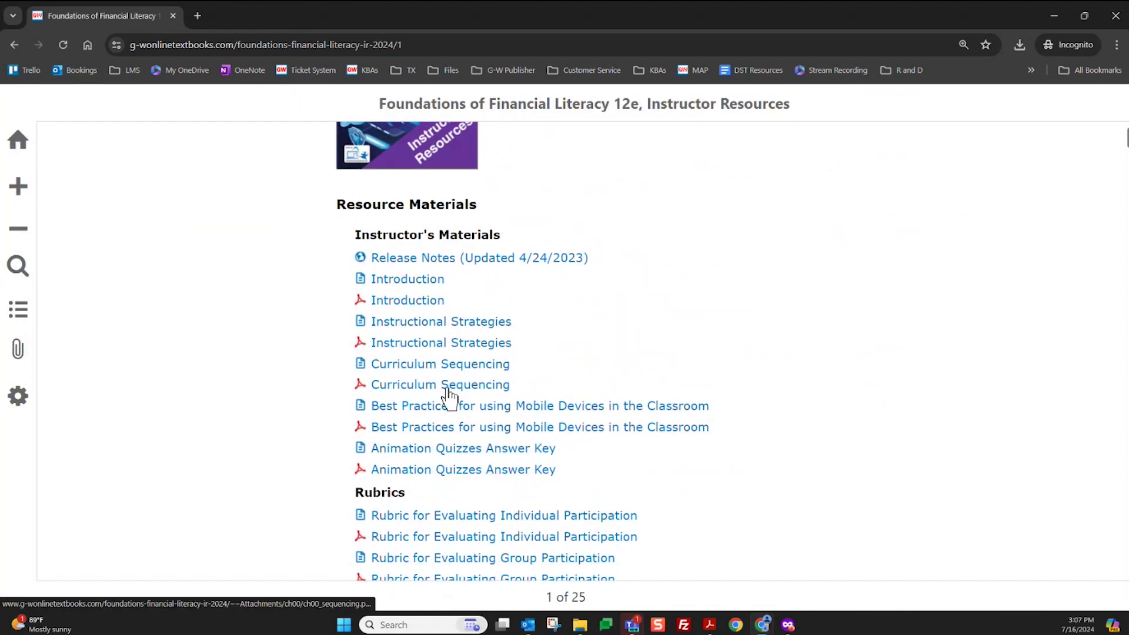
pyautogui.scroll(-3, 449, 396)
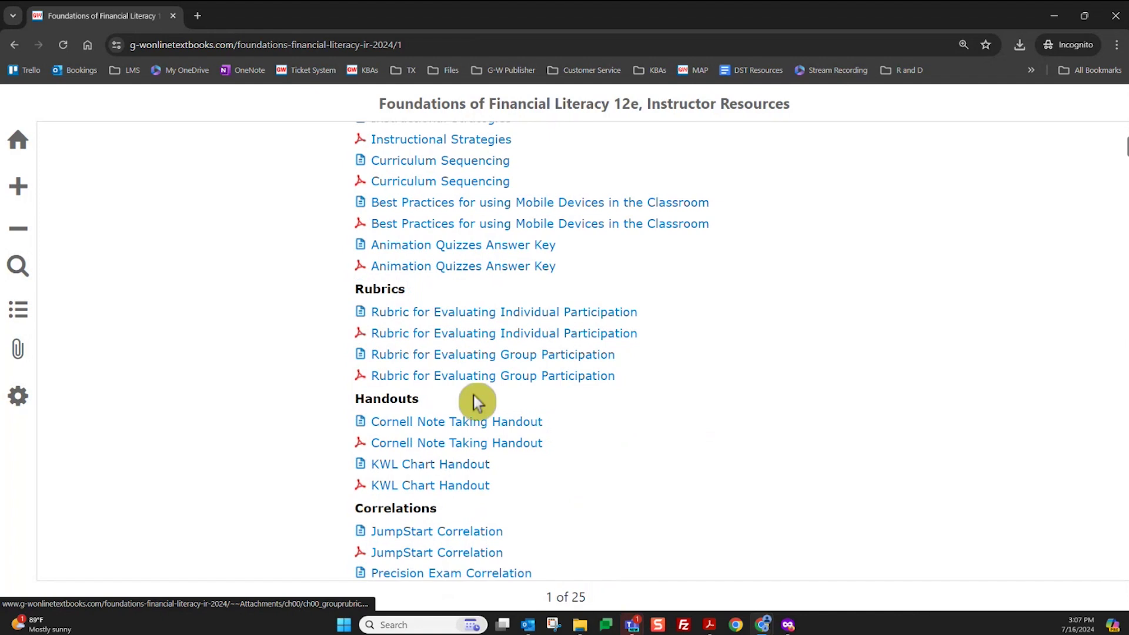
pyautogui.scroll(-1, 489, 475)
pyautogui.scroll(-6, 442, 500)
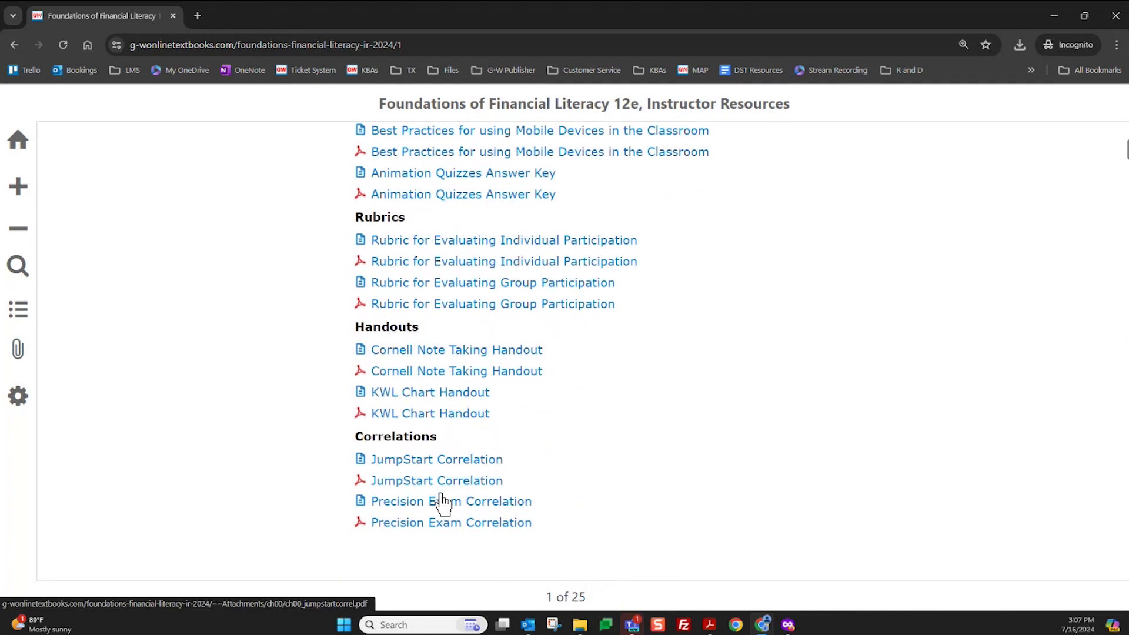
pyautogui.scroll(-4, 453, 497)
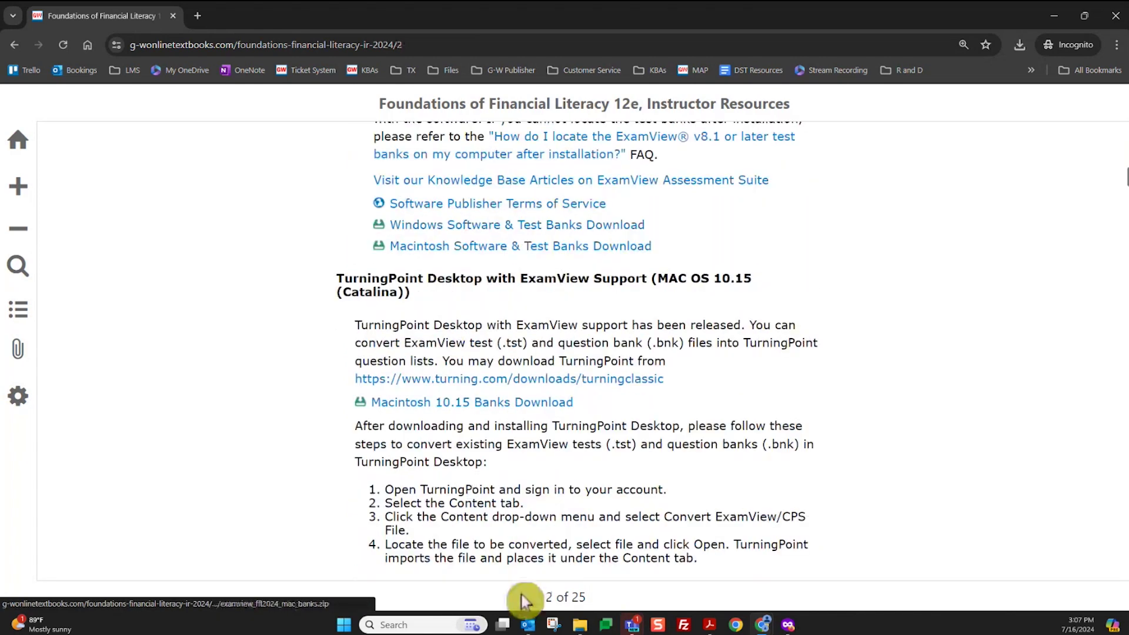
pyautogui.scroll(-6, 521, 559)
pyautogui.scroll(-18, 522, 525)
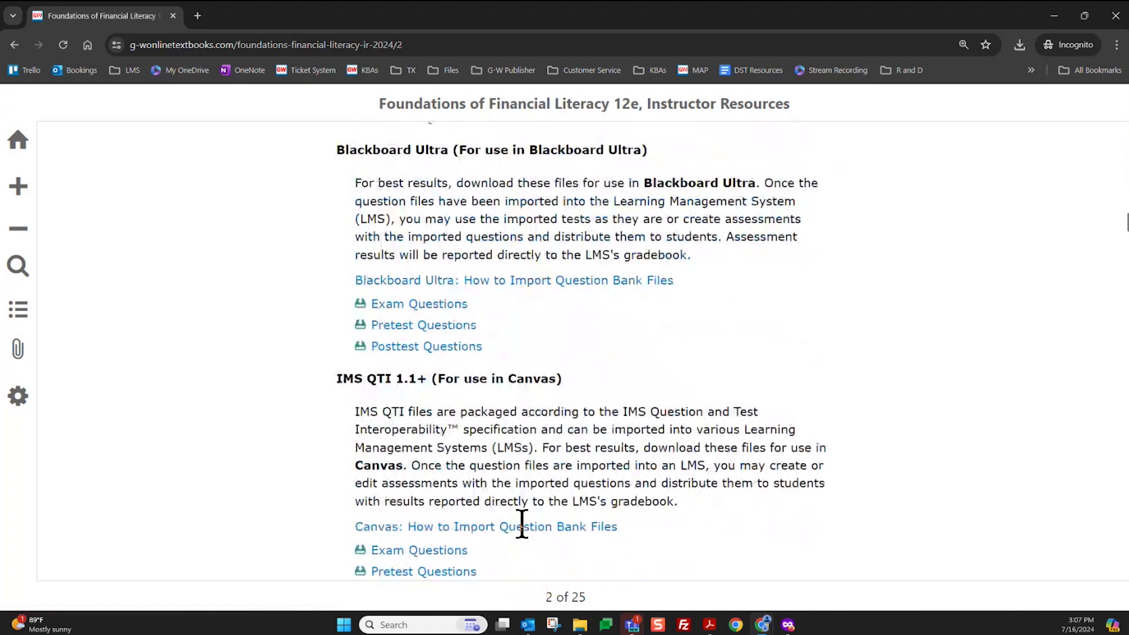
pyautogui.scroll(-4, 523, 524)
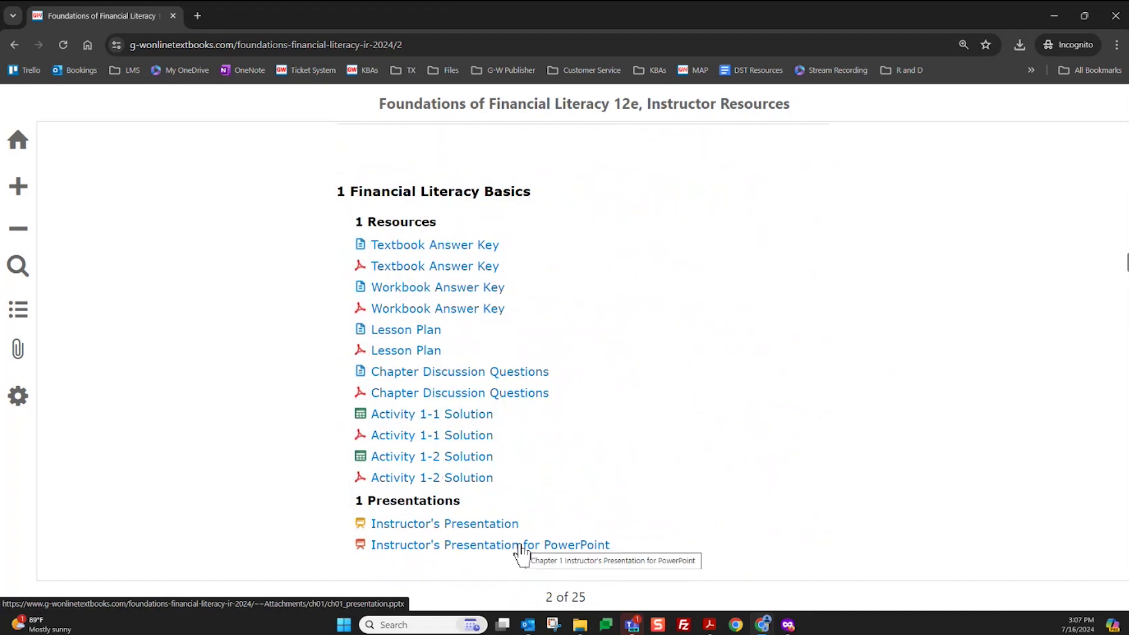
pyautogui.scroll(-3, 444, 481)
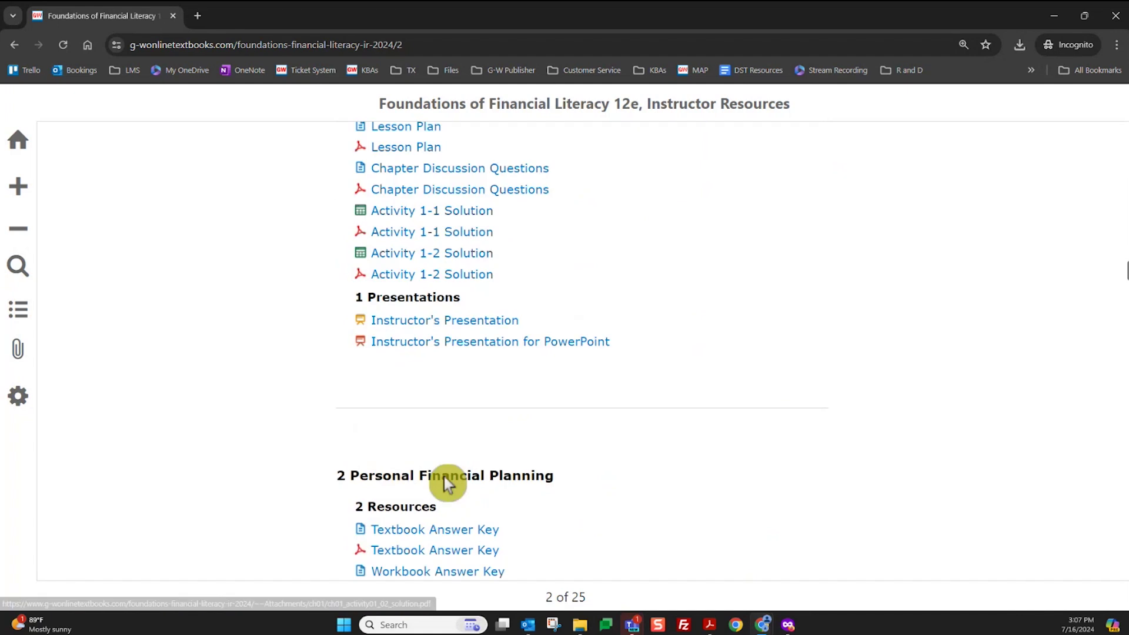
# Go back to the instructor resources suite page and hide the browser to show the desktop
pyautogui.click(14, 44)
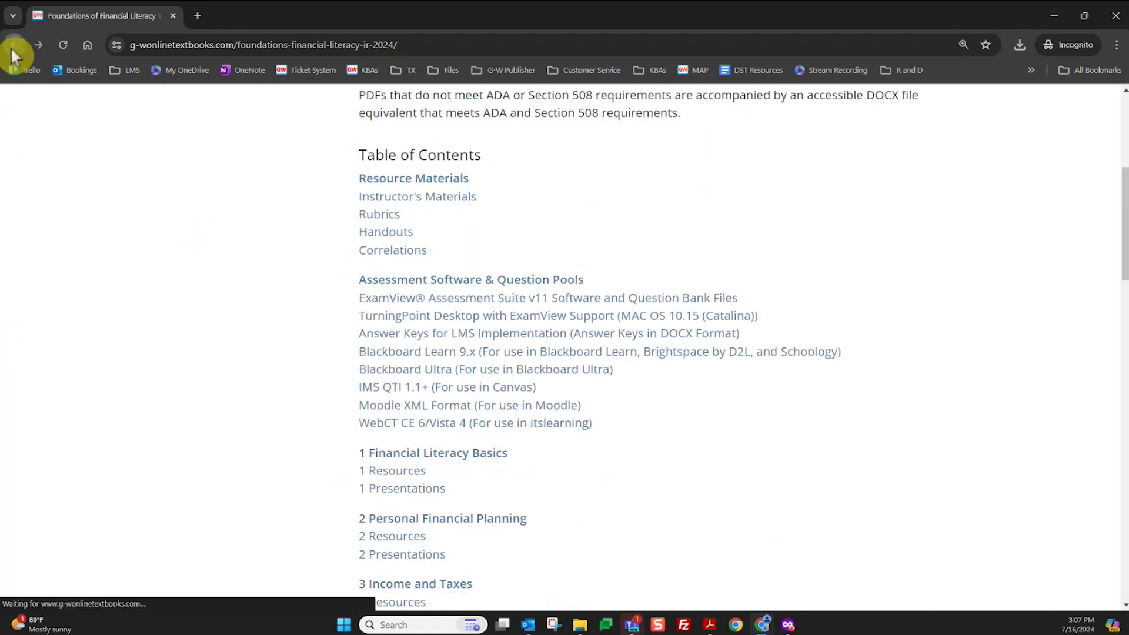
pyautogui.click(14, 45)
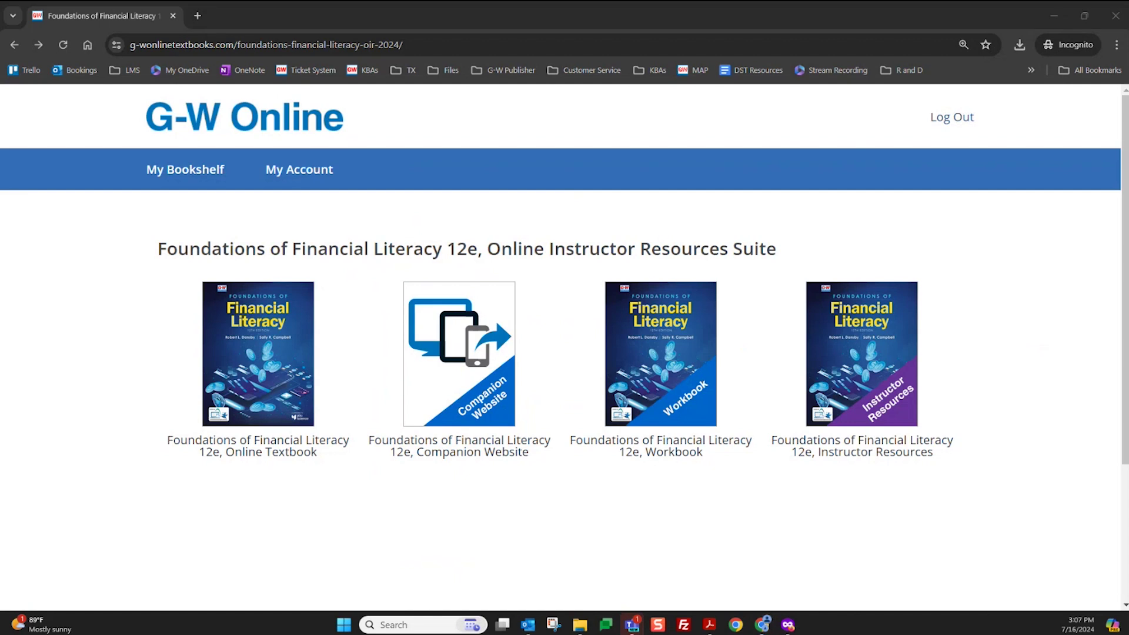
pyautogui.press('super+d')
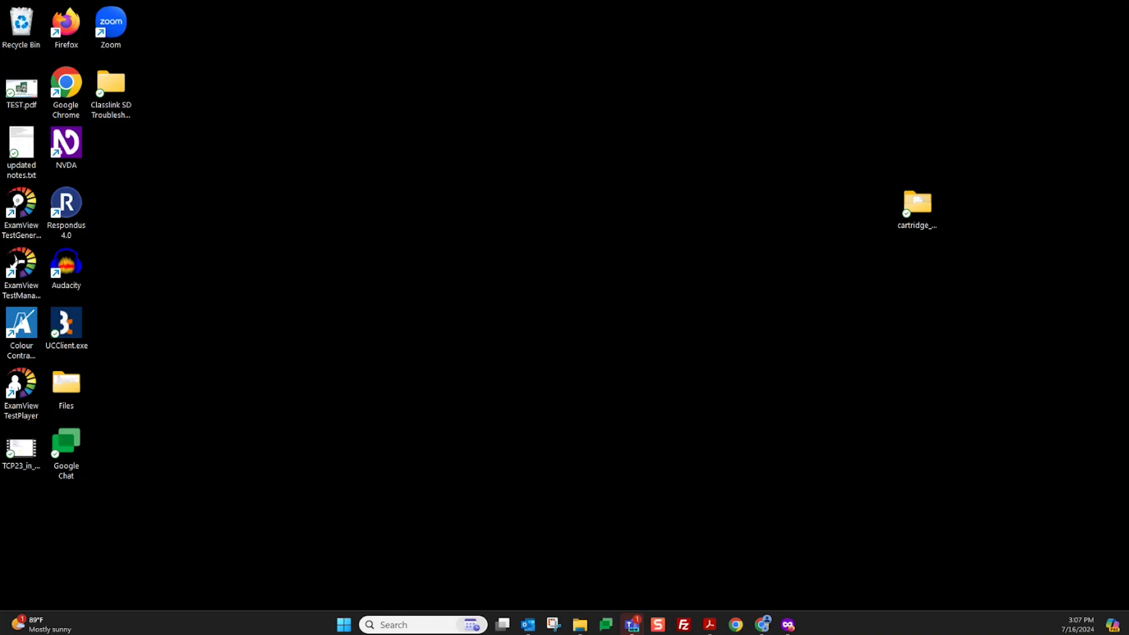
# Log out of G-W Online and switch to the Chrome window with the Canvas course modules
pyautogui.press('super+d')
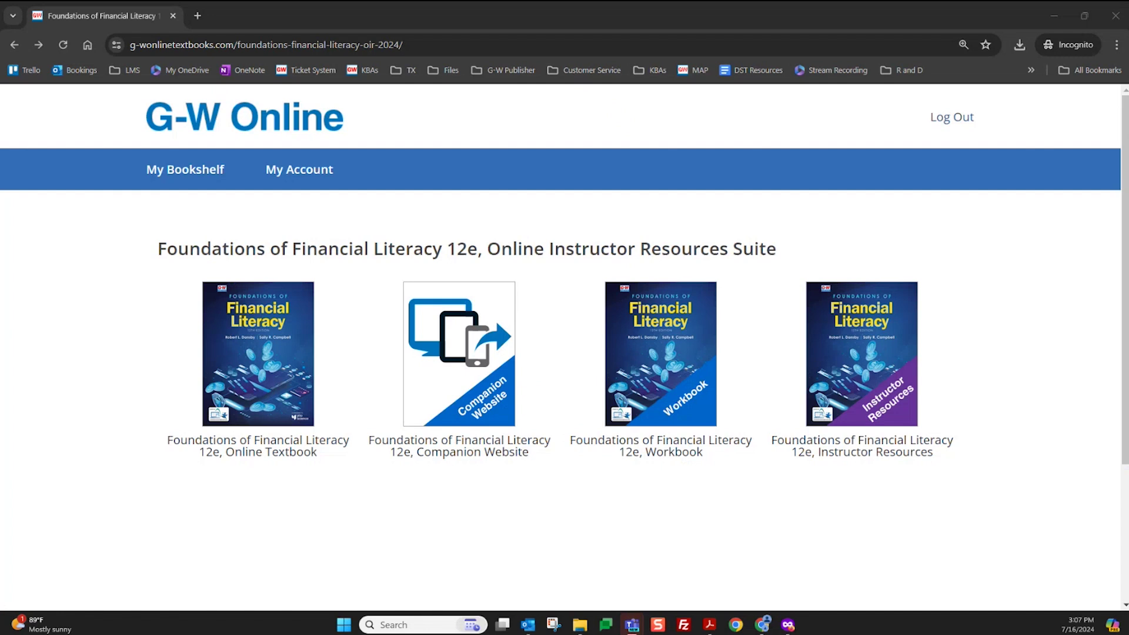
pyautogui.click(962, 125)
pyautogui.click(1055, 13)
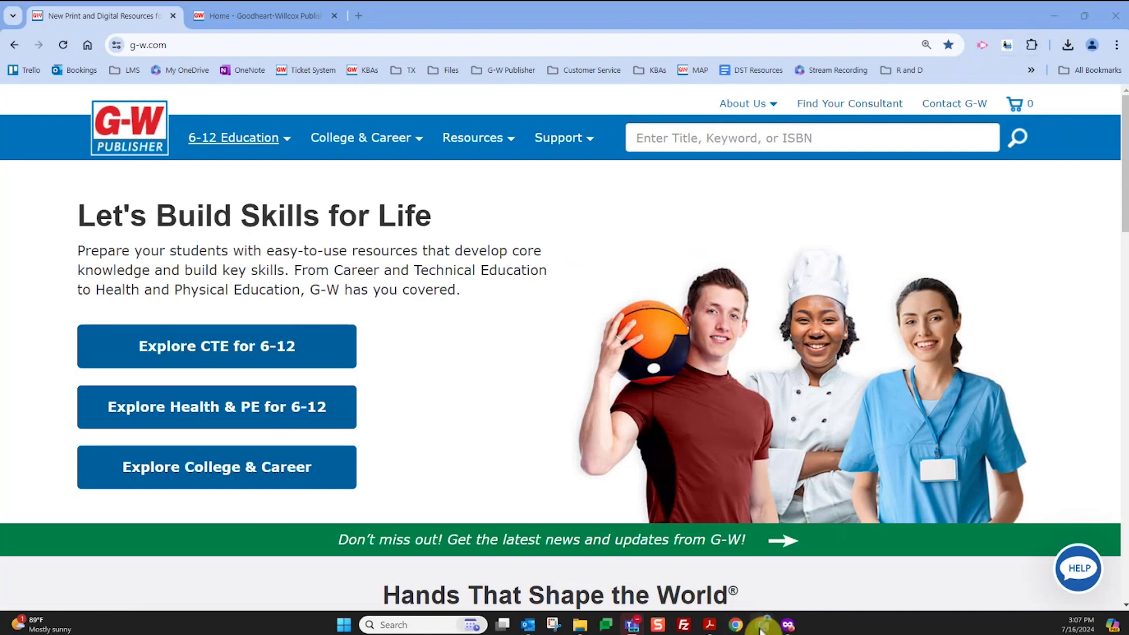
pyautogui.moveTo(762, 627)
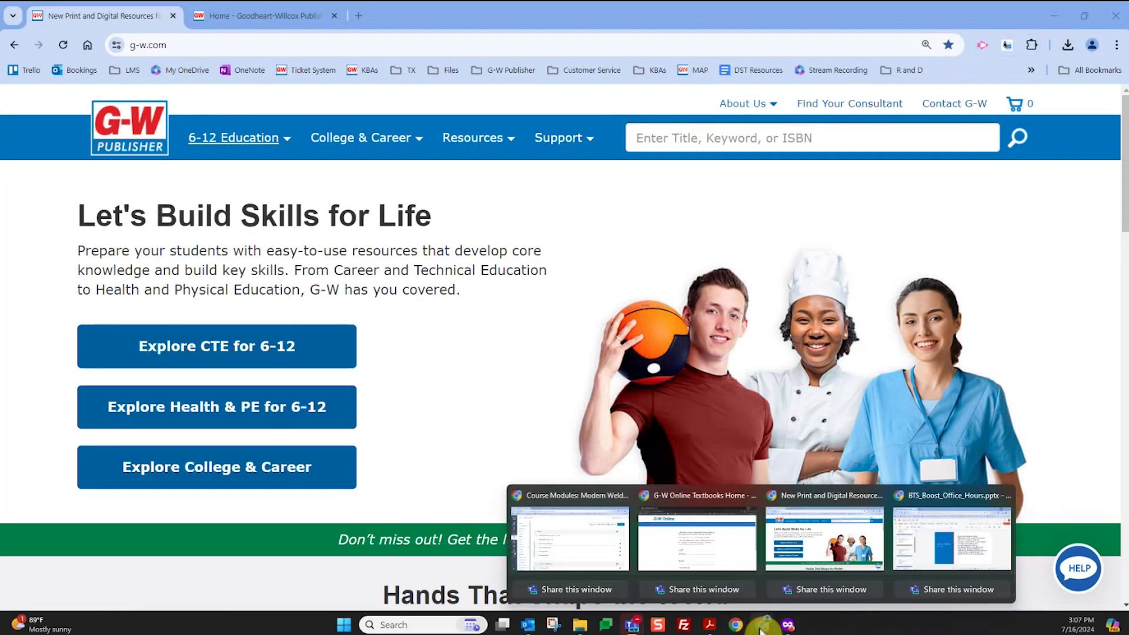
pyautogui.click(563, 527)
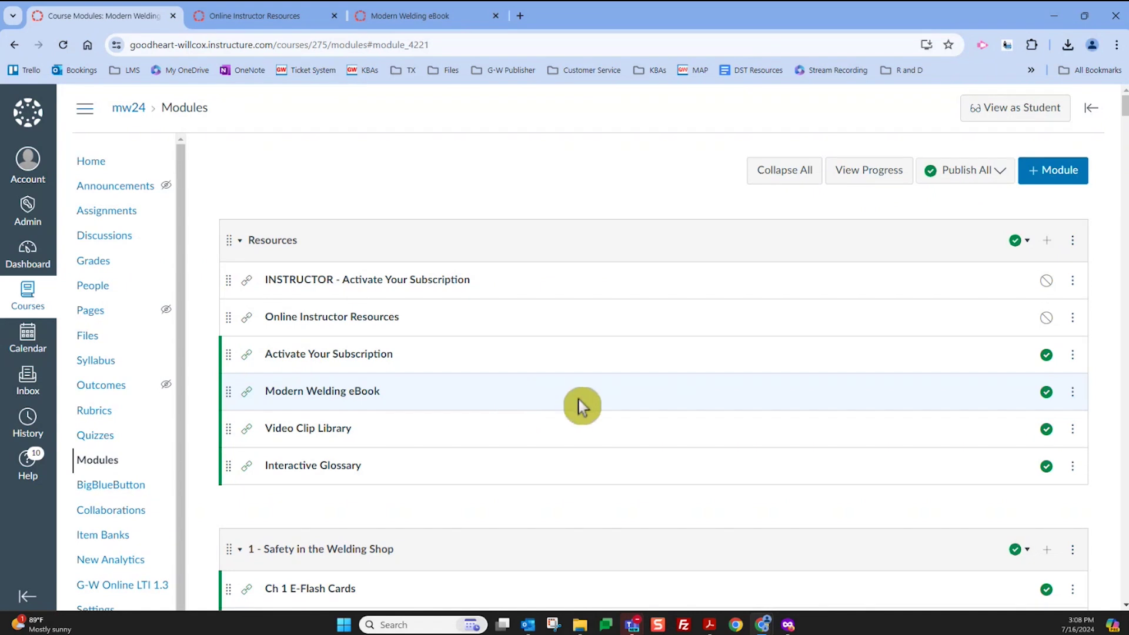
# Publish the Video Clip Library item and open Online Instructor Resources for Modern Welding 13e
pyautogui.scroll(-2, 581, 397)
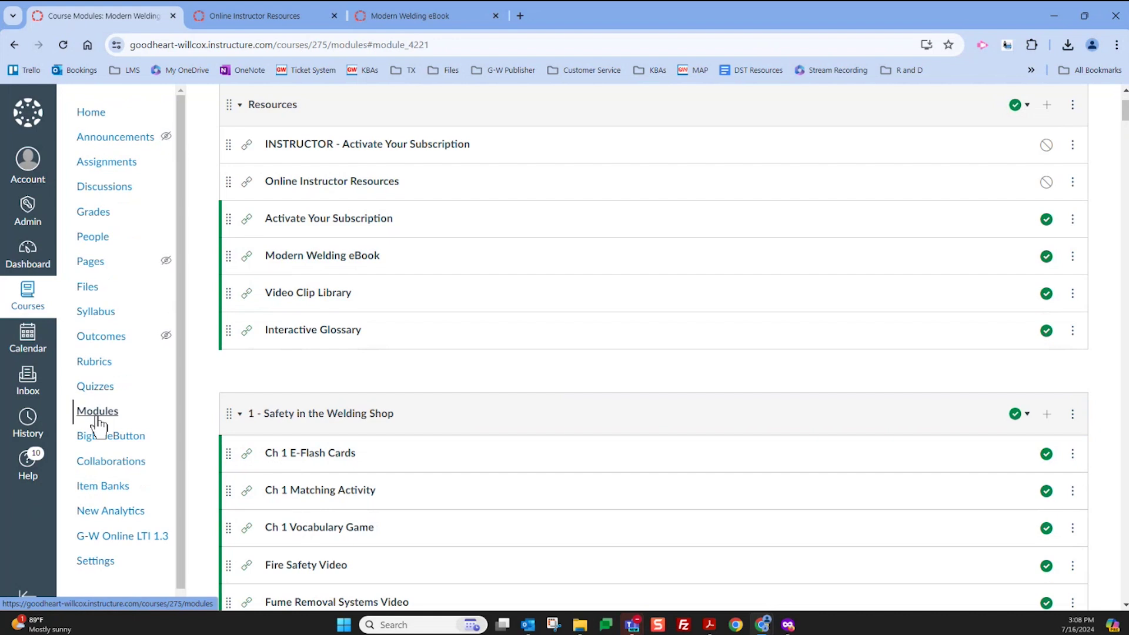
pyautogui.scroll(2, 425, 475)
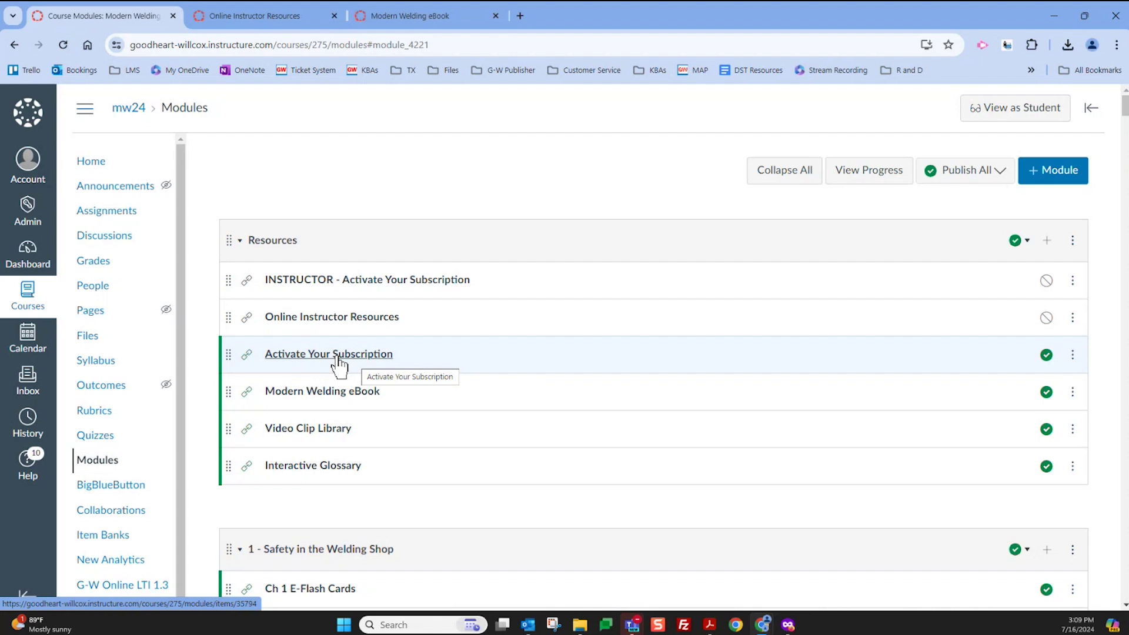
pyautogui.scroll(-4, 339, 362)
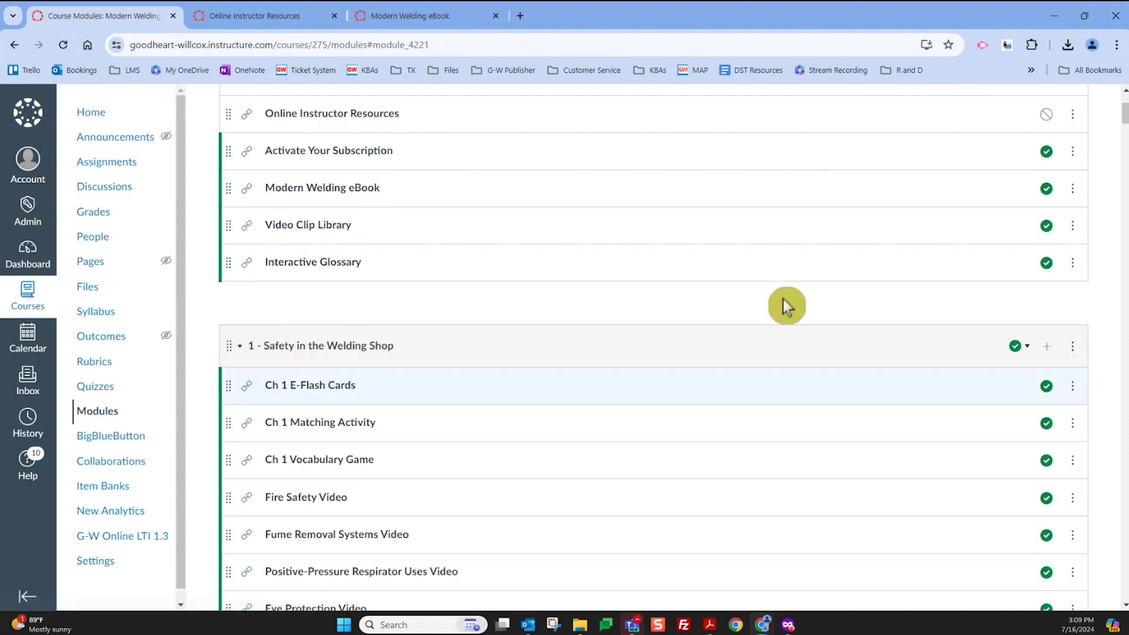
pyautogui.scroll(3, 597, 479)
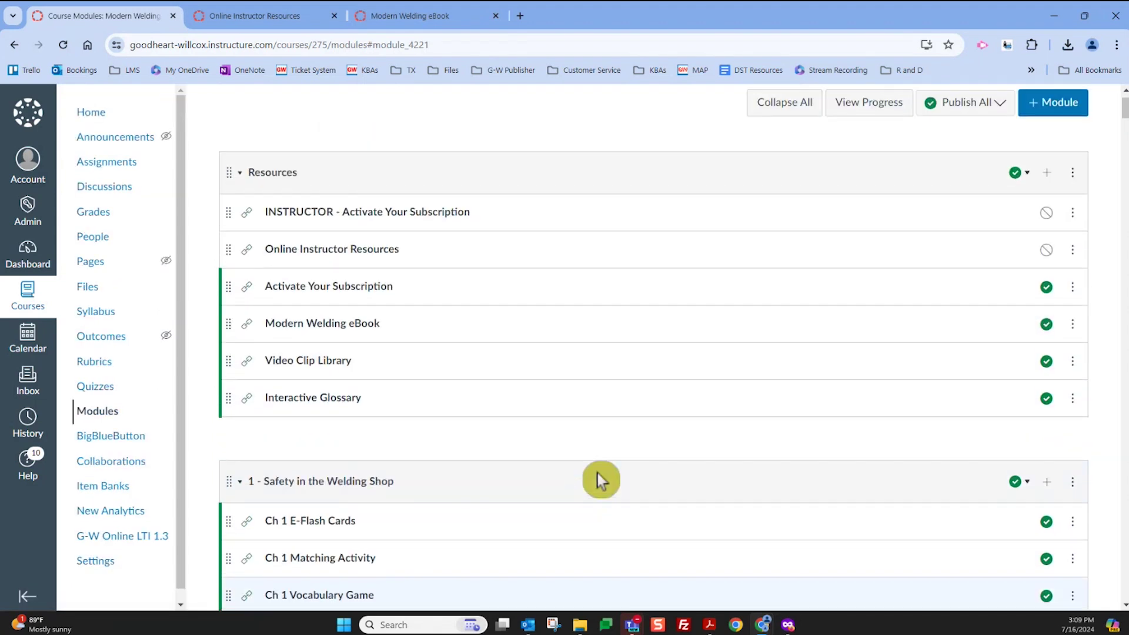
pyautogui.click(1047, 362)
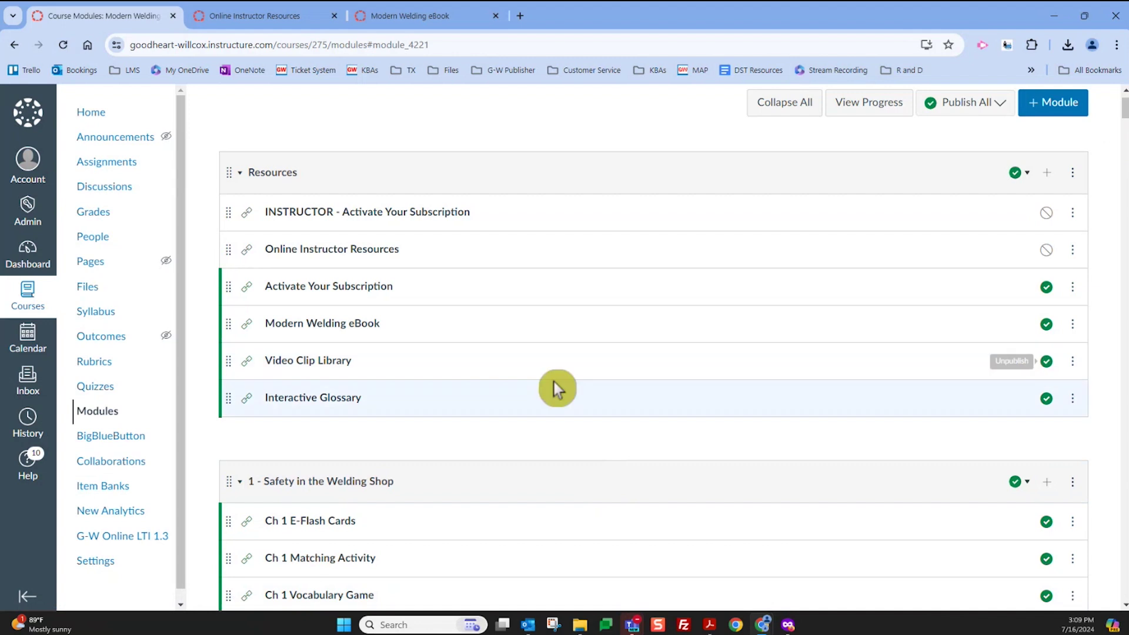
pyautogui.click(373, 254)
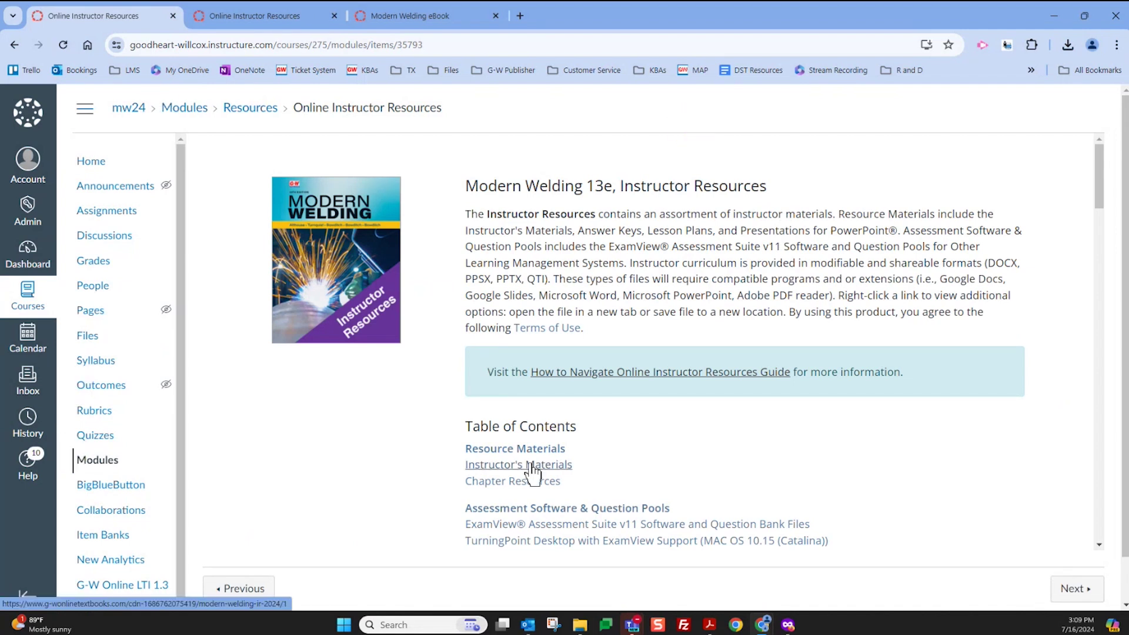
# Browse the table of contents to the chapter 1 Safety resources, then return to the Resources module
pyautogui.scroll(-2, 740, 409)
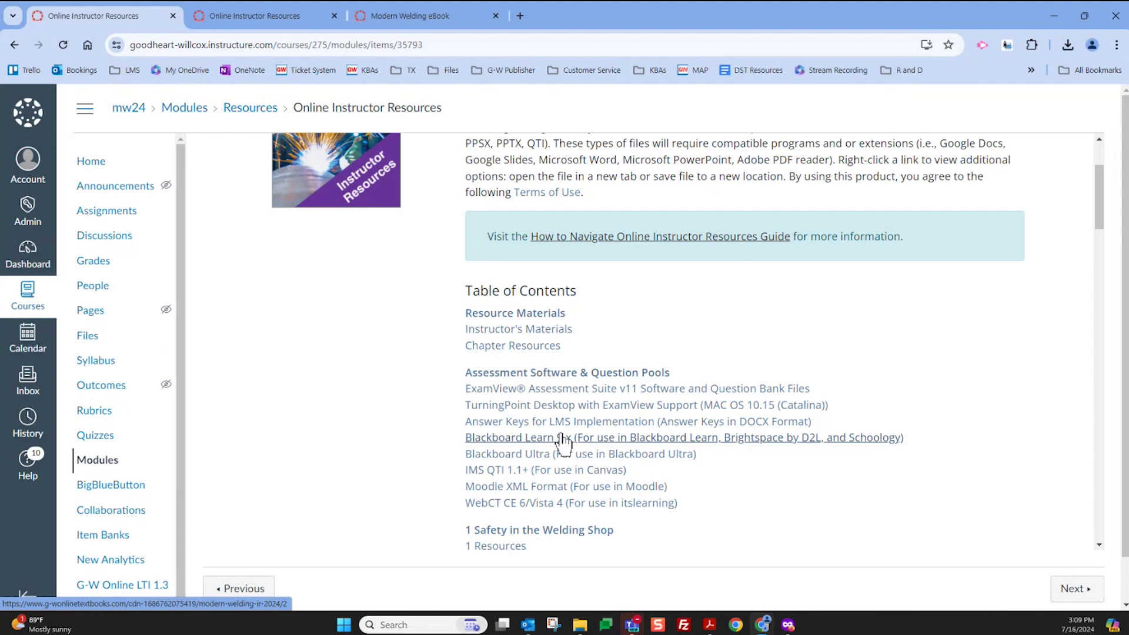
pyautogui.scroll(-2, 564, 443)
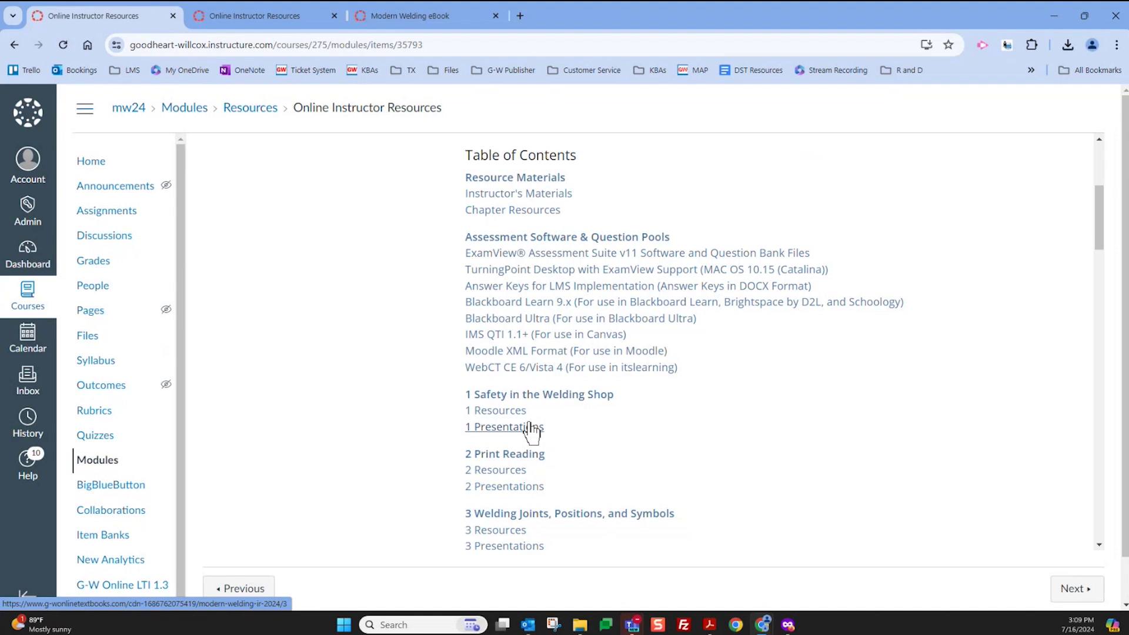
pyautogui.scroll(-1, 532, 432)
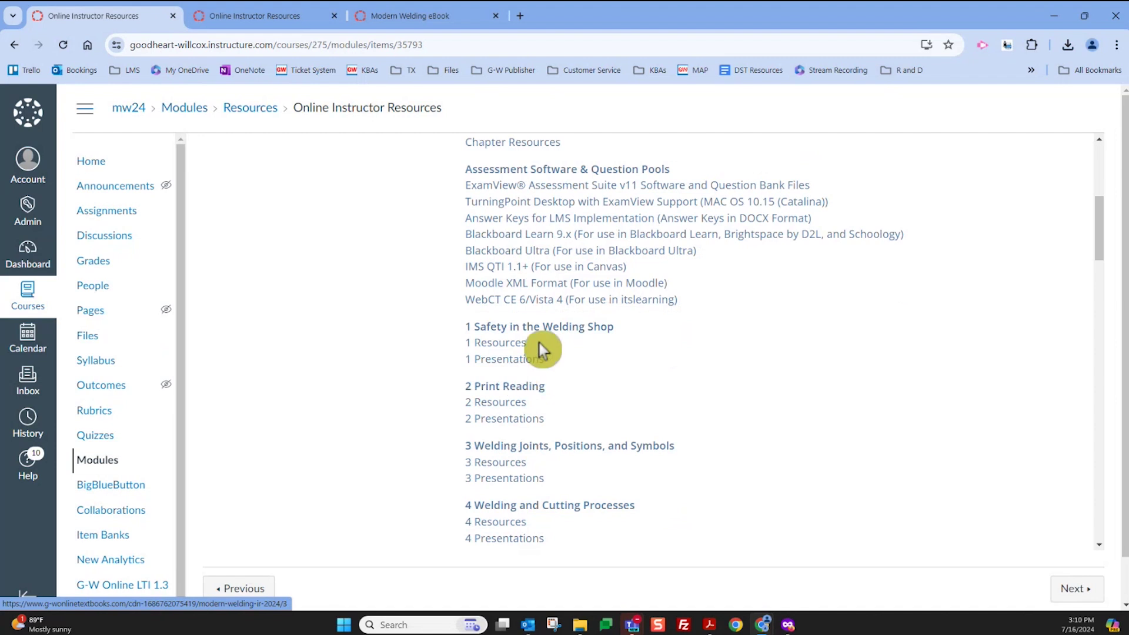
pyautogui.click(541, 328)
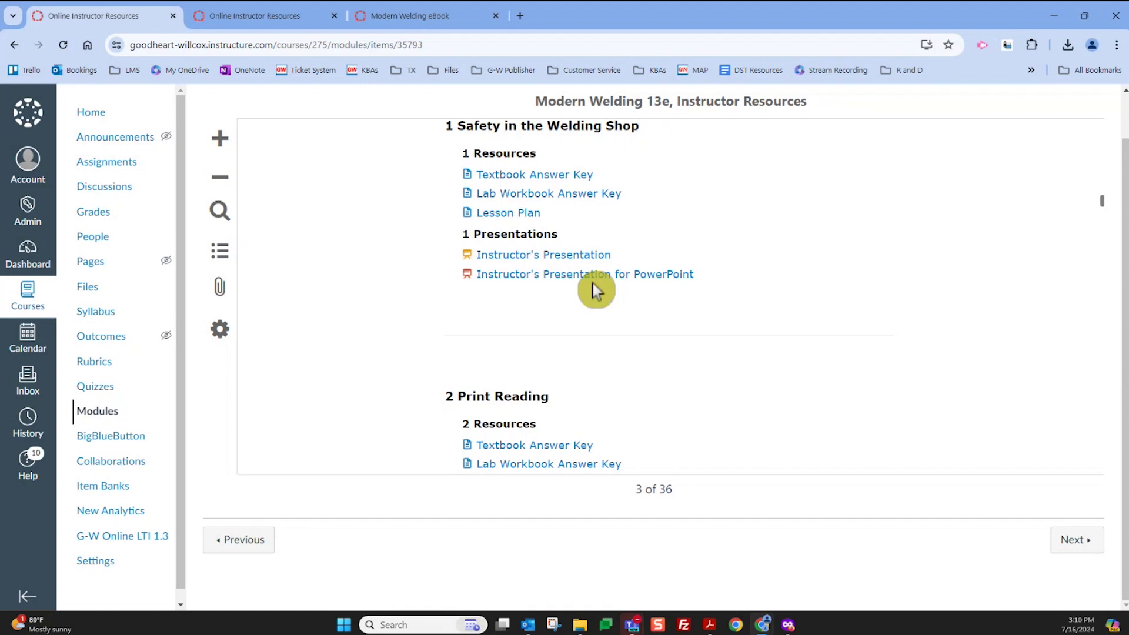
pyautogui.scroll(5, 588, 294)
pyautogui.scroll(6, 500, 238)
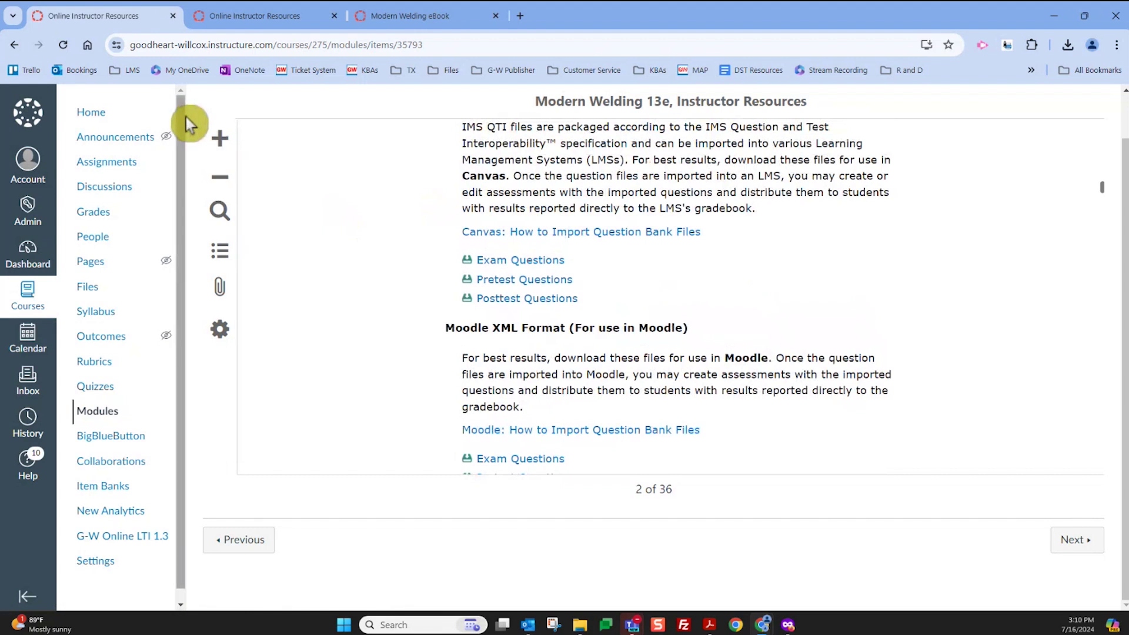
pyautogui.scroll(1, 320, 118)
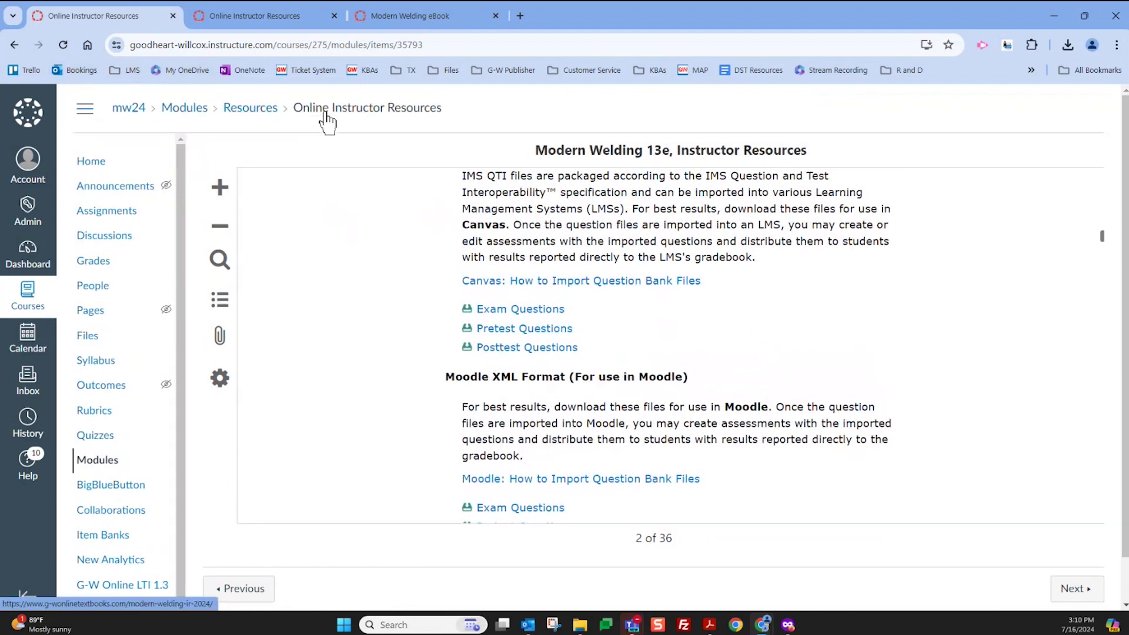
pyautogui.click(261, 112)
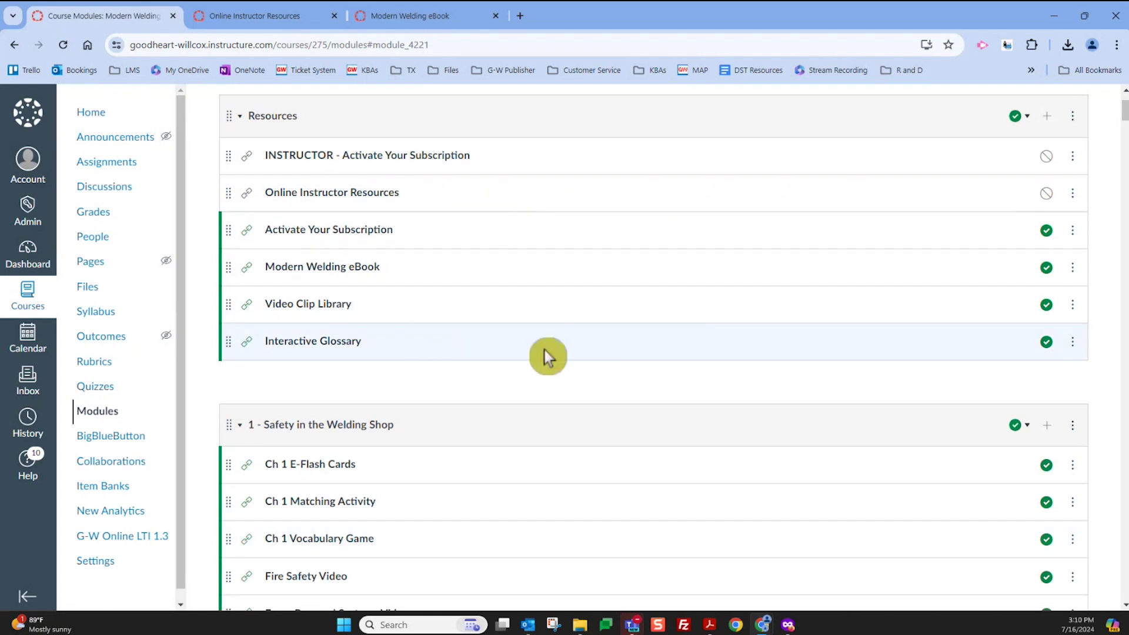
# Play the Respiratory Safety clip from the Video Clip Library, pause it at 00:03, and return to Modules
pyautogui.click(327, 304)
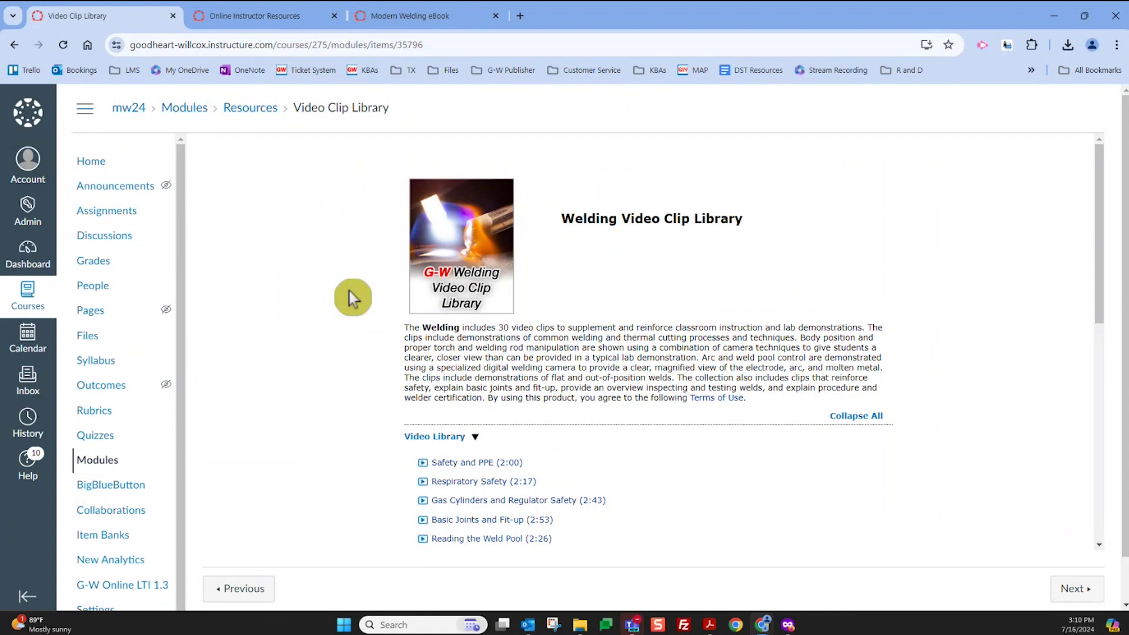
pyautogui.scroll(-2, 583, 303)
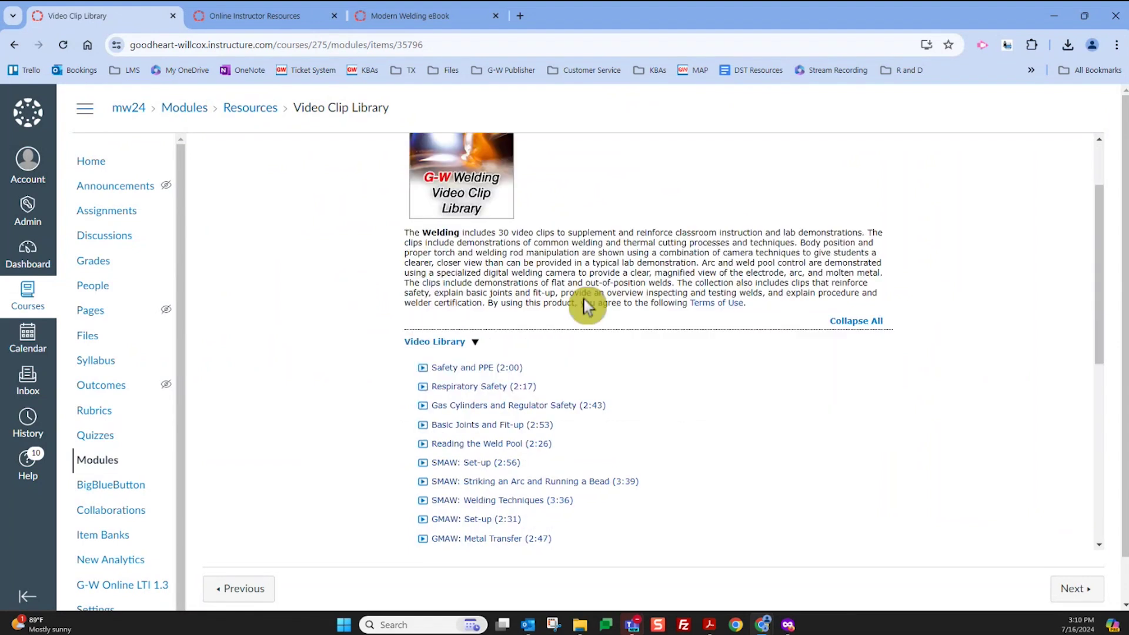
pyautogui.click(482, 348)
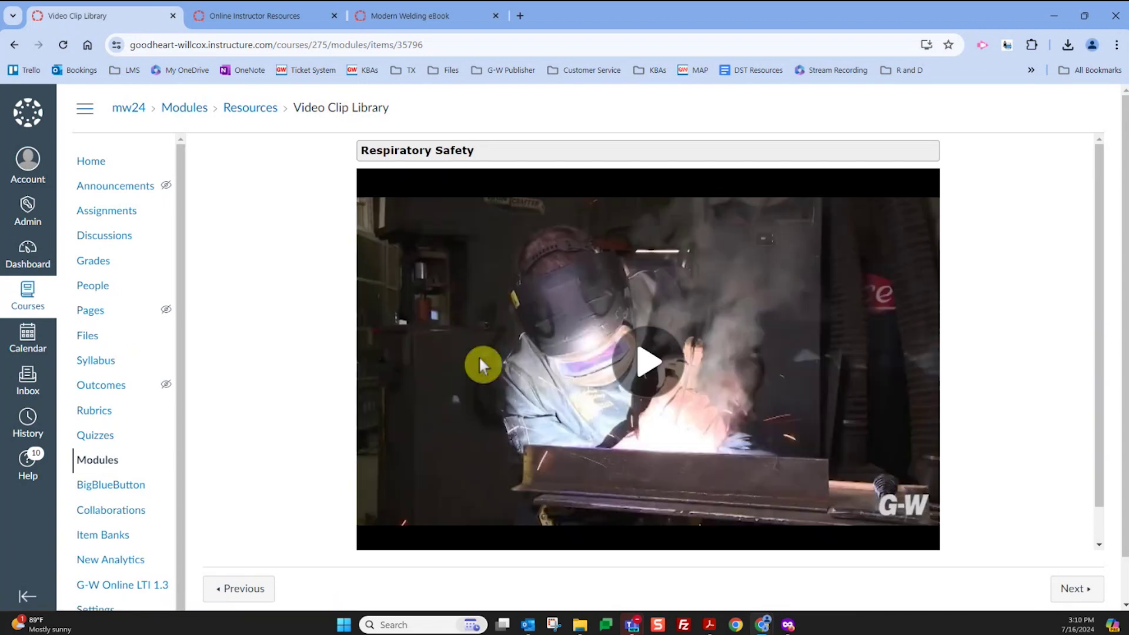
pyautogui.click(544, 438)
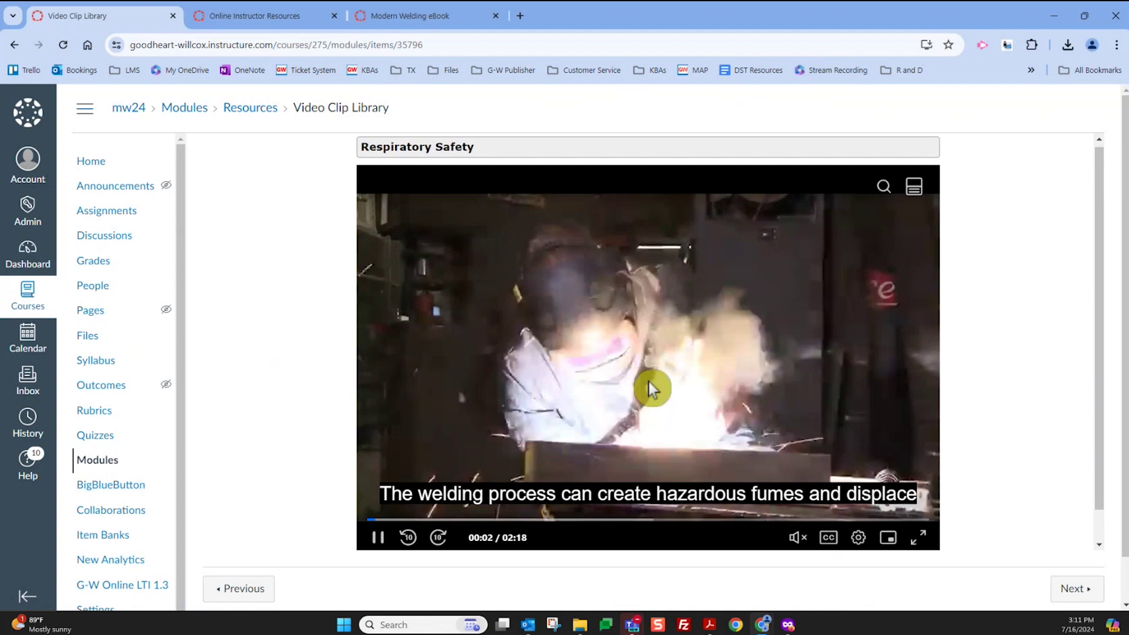
pyautogui.click(377, 538)
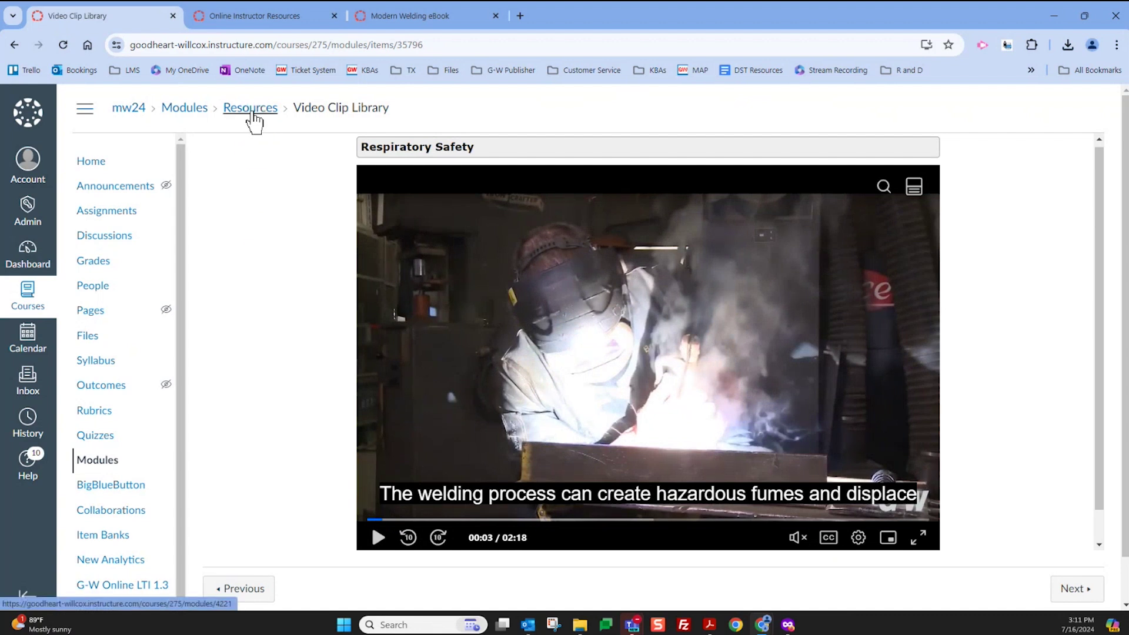
pyautogui.click(252, 113)
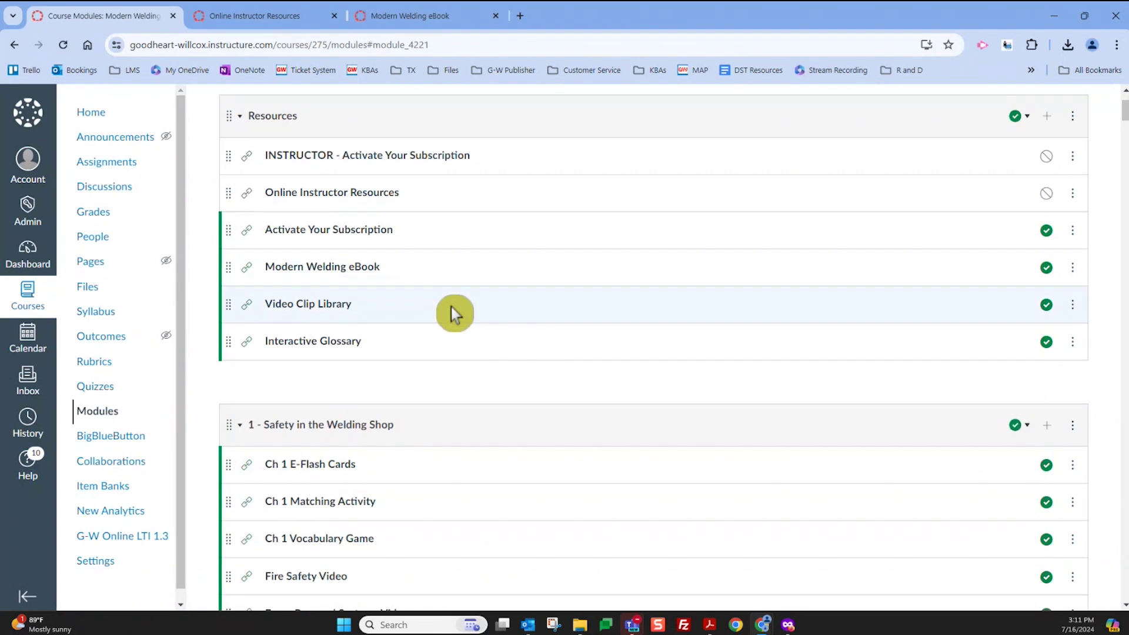
# Scroll the modules list down to Print Reading and back, then open the Modern Welding eBook item
pyautogui.scroll(-2, 450, 308)
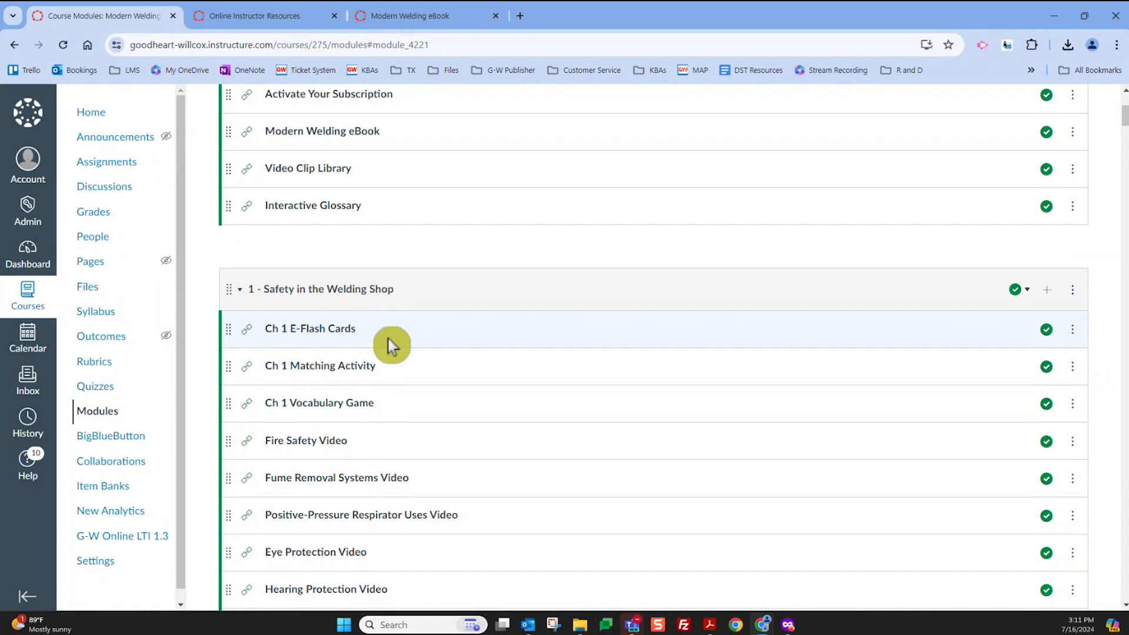
pyautogui.scroll(-1, 388, 344)
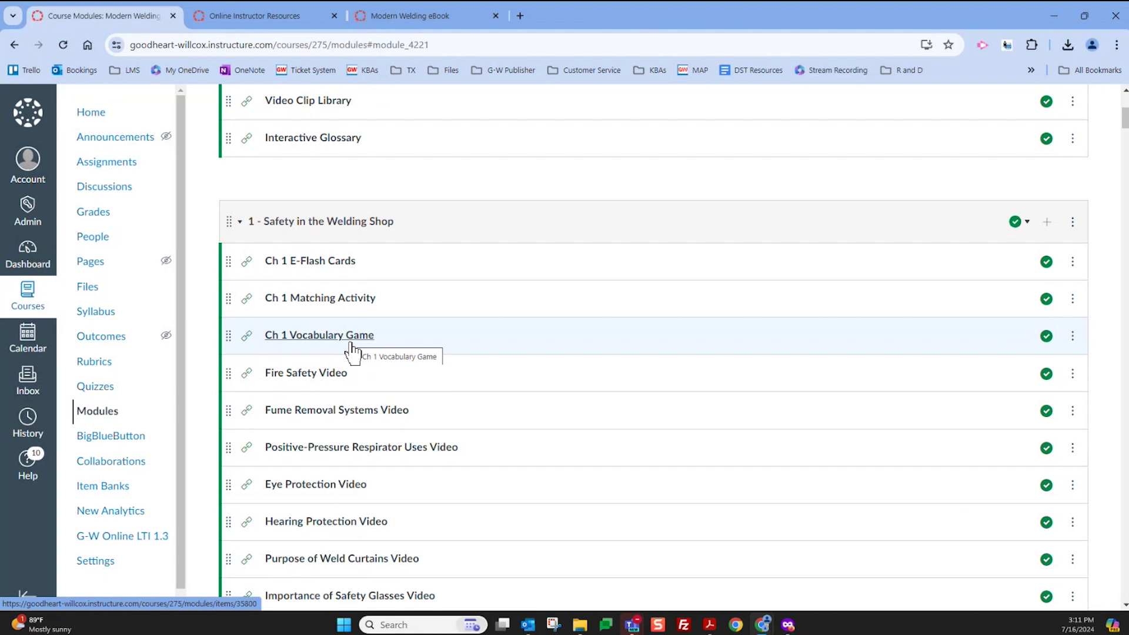
pyautogui.scroll(-1, 352, 351)
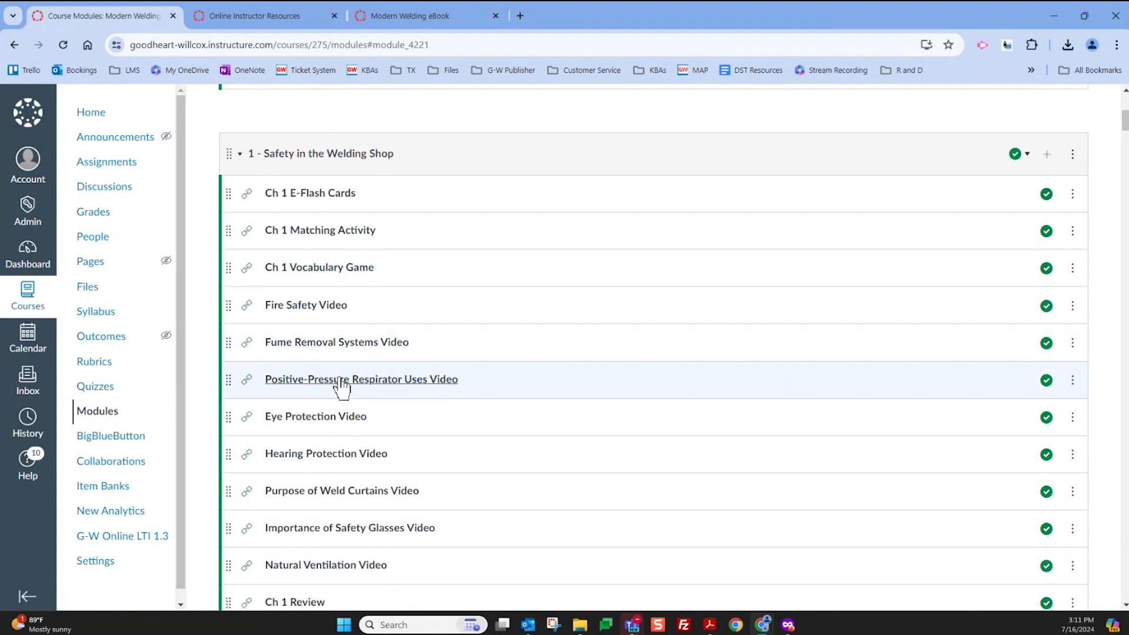
pyautogui.scroll(-2, 325, 436)
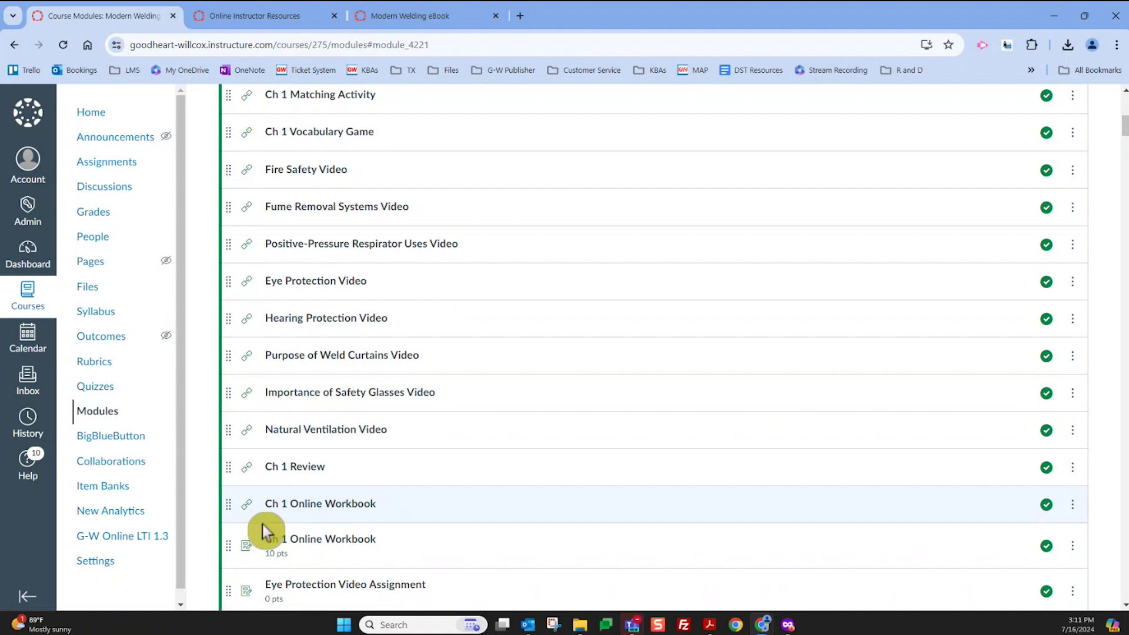
pyautogui.scroll(3, 335, 459)
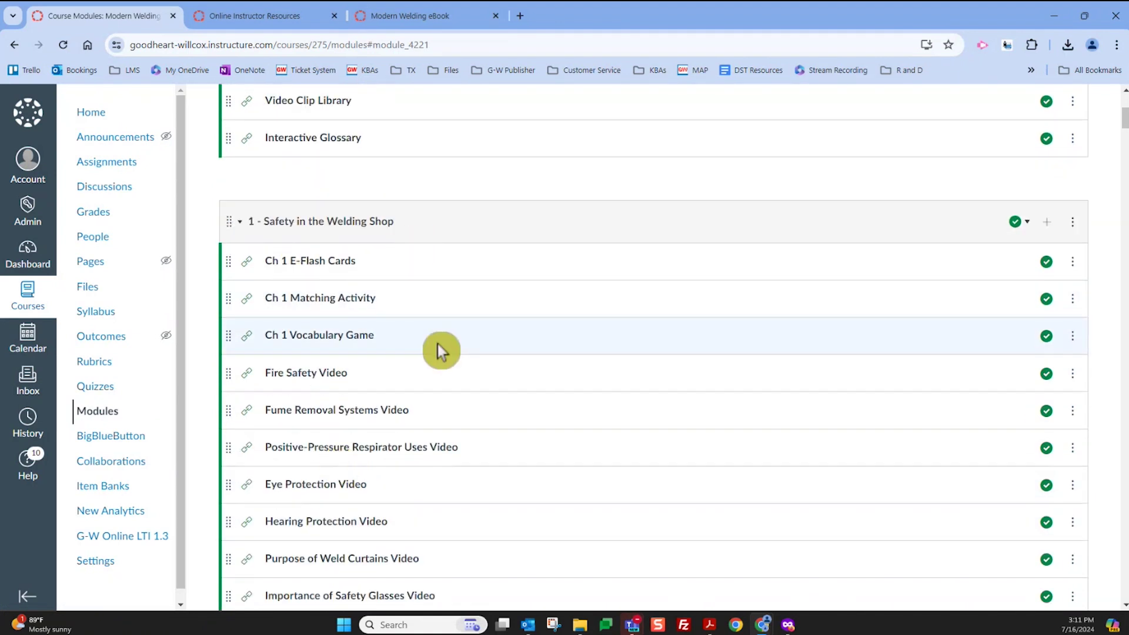
pyautogui.scroll(-3, 438, 347)
pyautogui.scroll(-9, 440, 351)
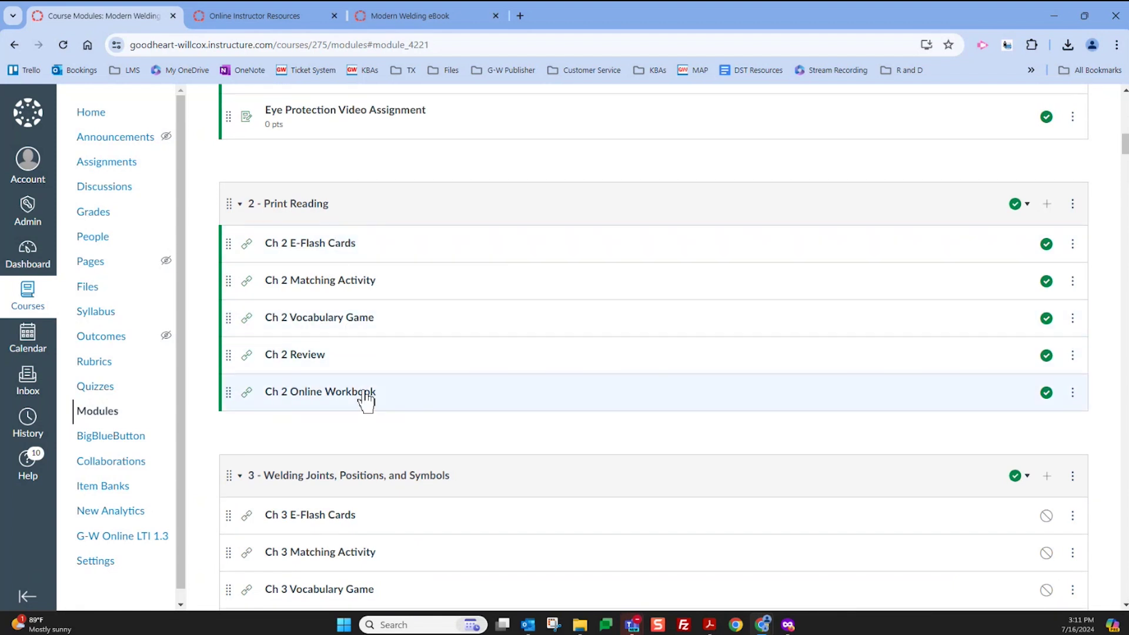
pyautogui.scroll(10, 374, 231)
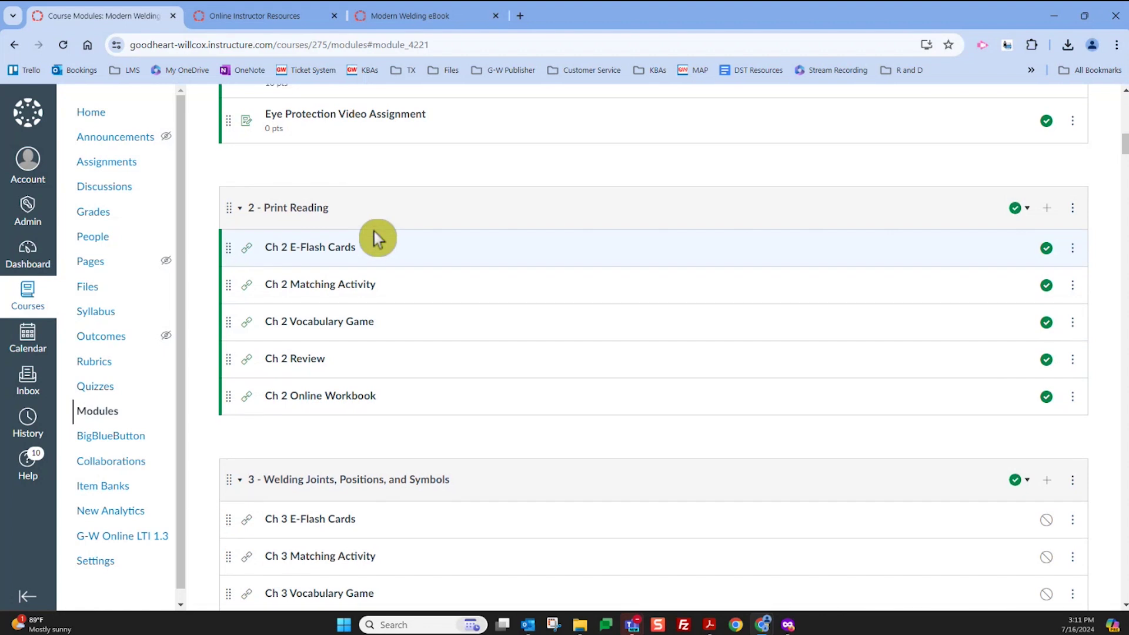
pyautogui.scroll(2, 383, 244)
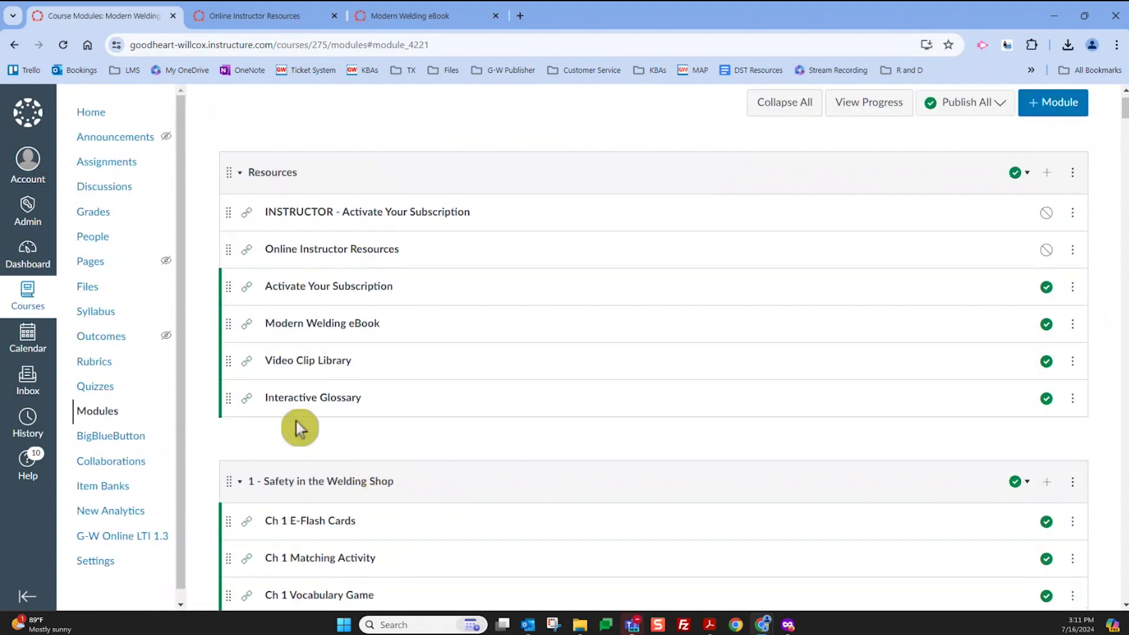
pyautogui.click(317, 331)
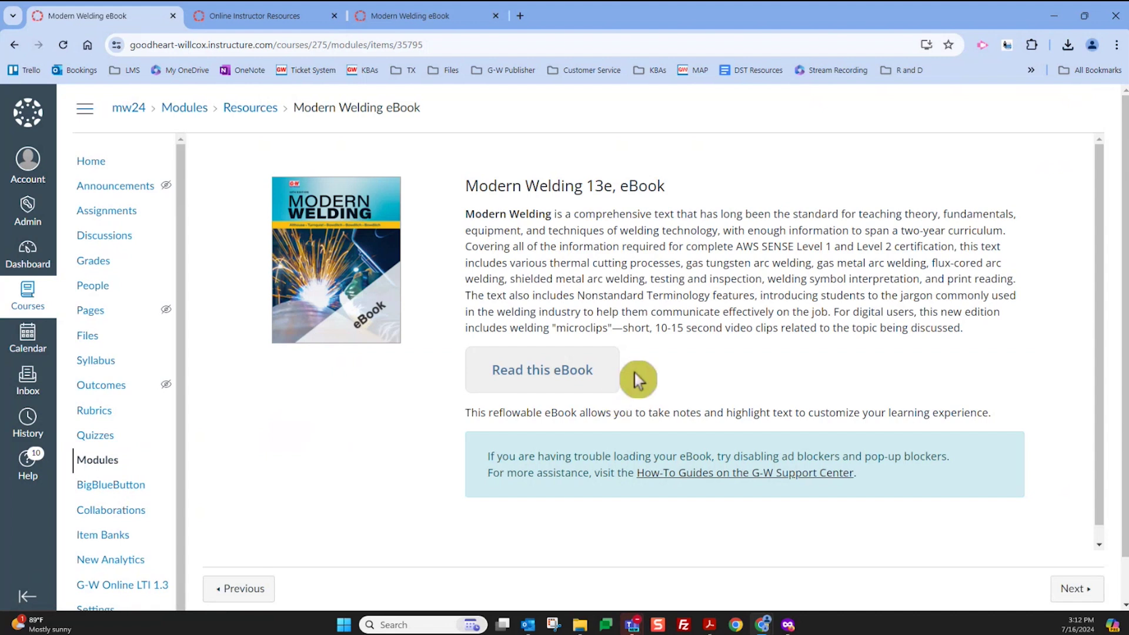
# Launch the Modern Welding 13e eBook in the RedShelf eReader with Read this eBook
pyautogui.click(559, 379)
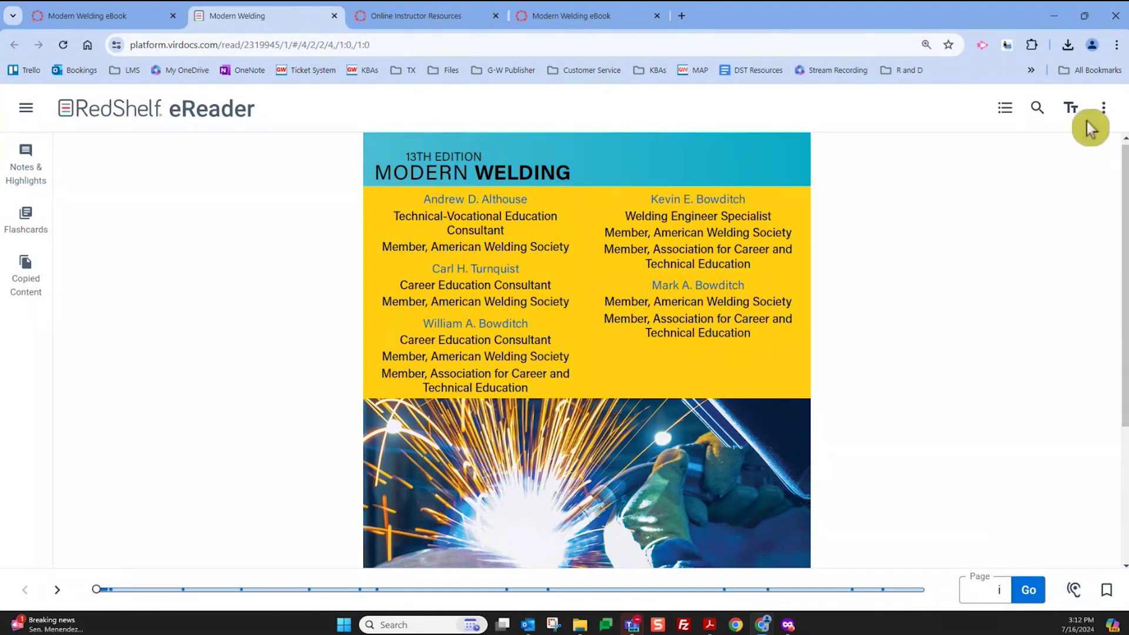
# View and close the eReader's Appearance Settings, then the Contents panel and its Bookmarks list
pyautogui.click(1071, 109)
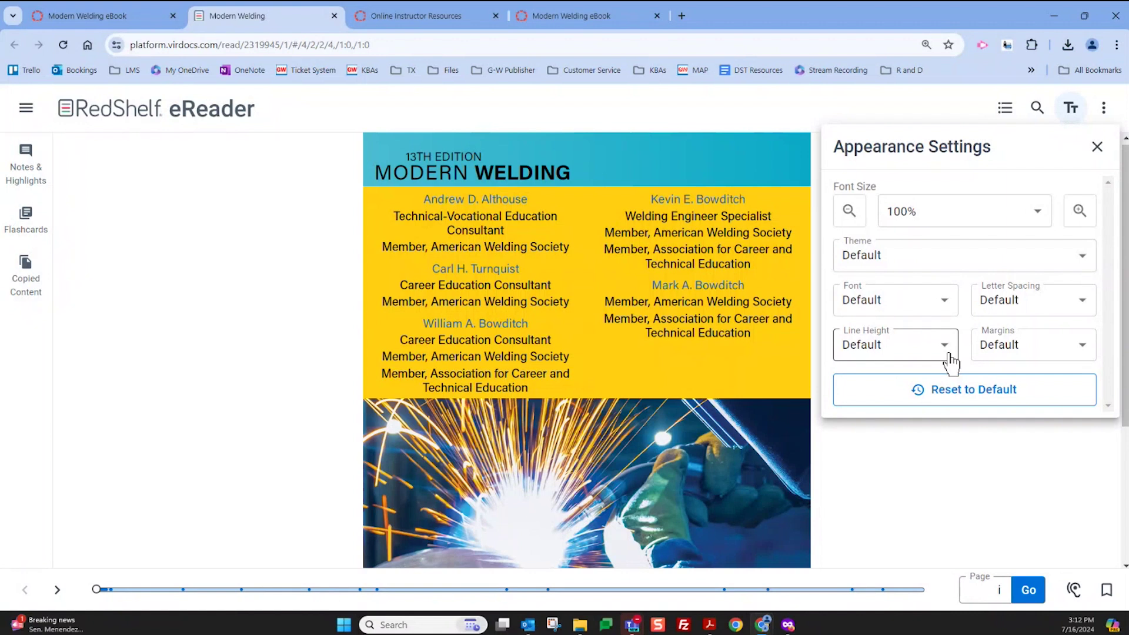
pyautogui.click(1097, 147)
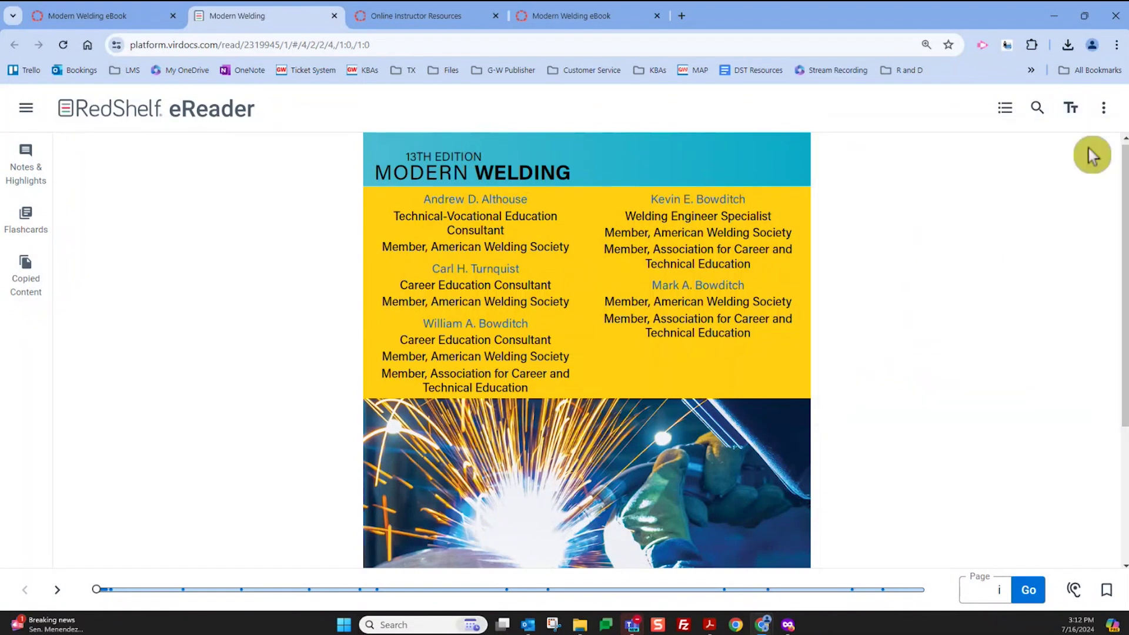
pyautogui.click(1011, 114)
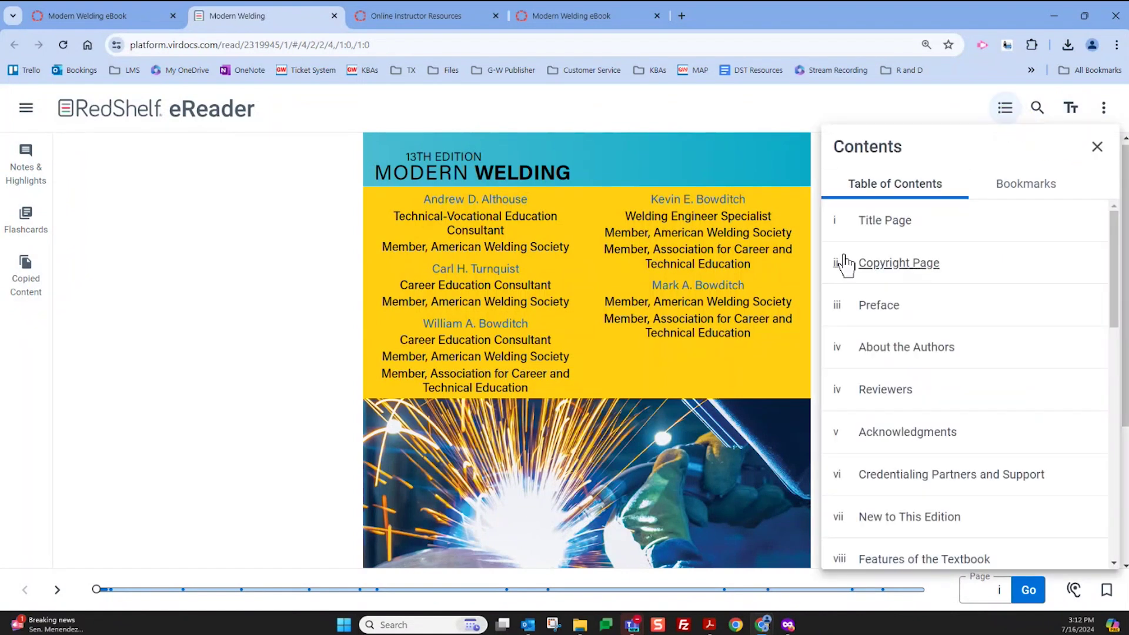
pyautogui.scroll(-5, 921, 438)
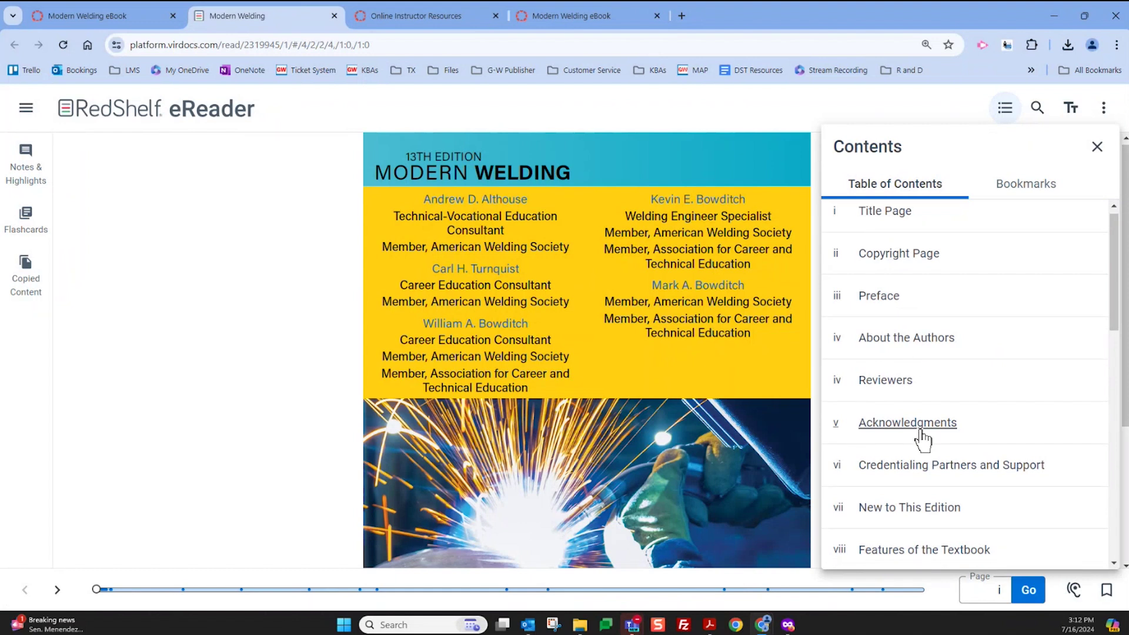
pyautogui.scroll(-3, 923, 438)
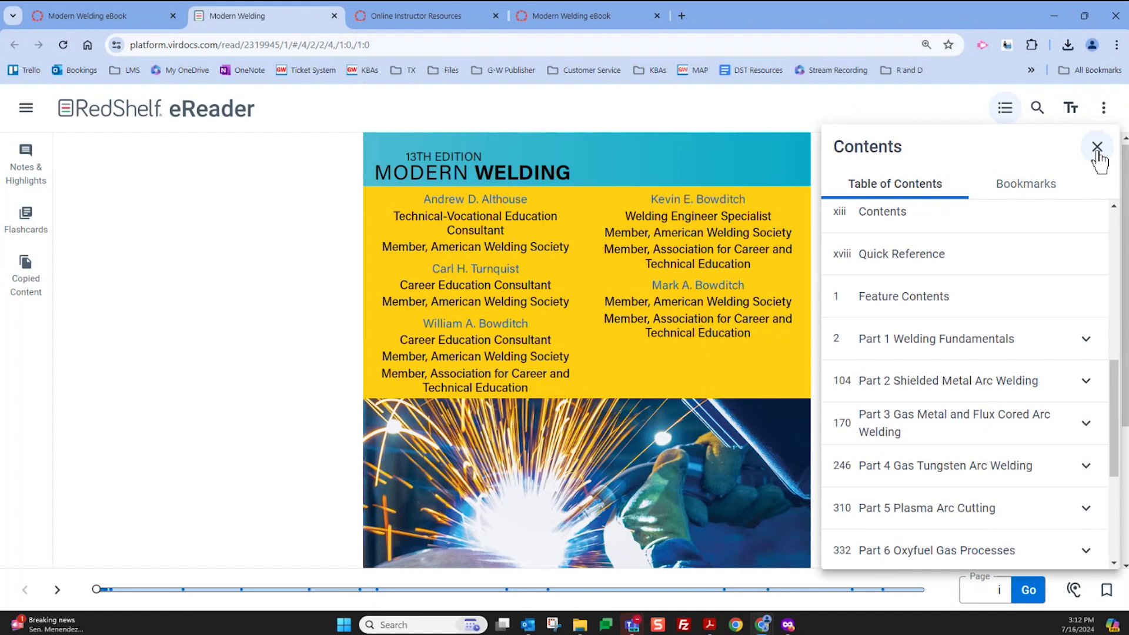
pyautogui.click(1041, 199)
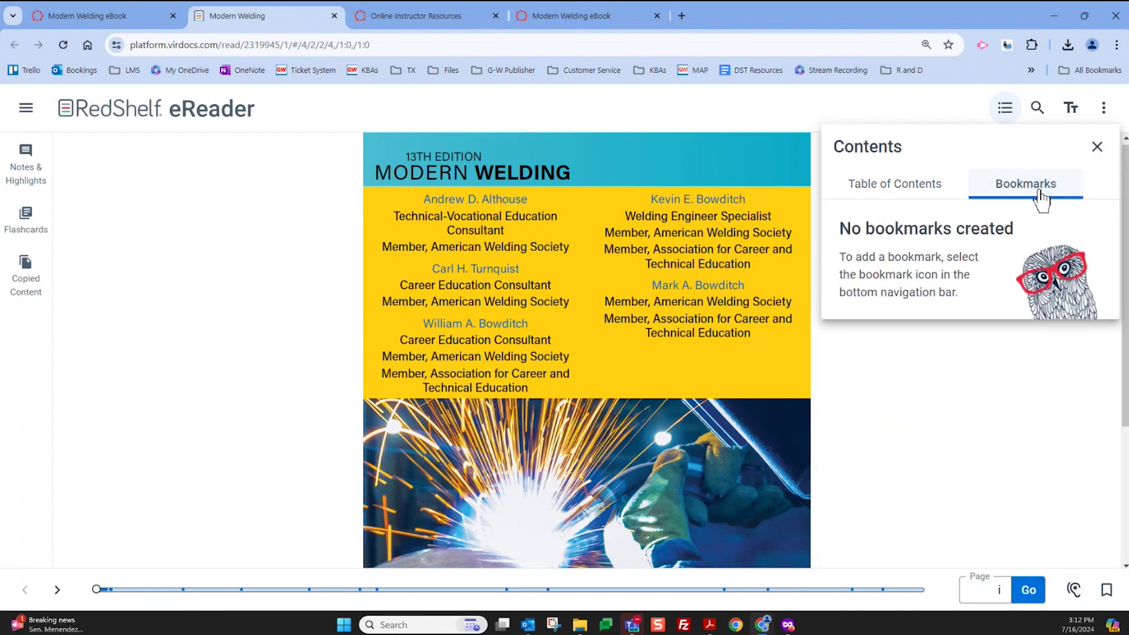
pyautogui.click(1098, 146)
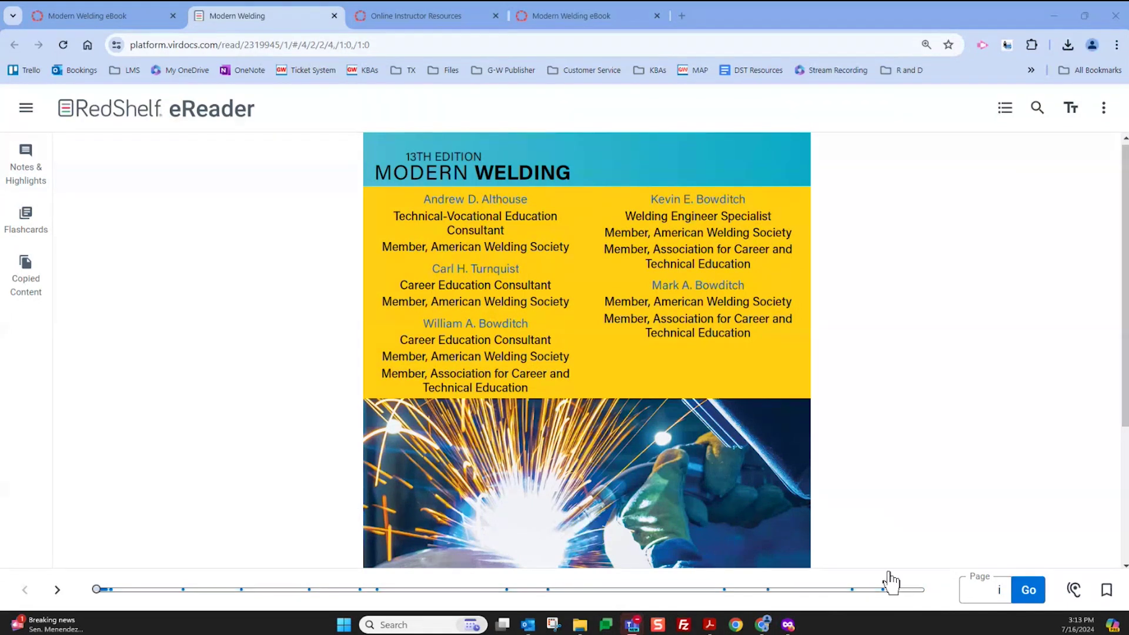
# Check the empty Notes & Highlights and Flashcards panels, then close the side panel
pyautogui.click(34, 177)
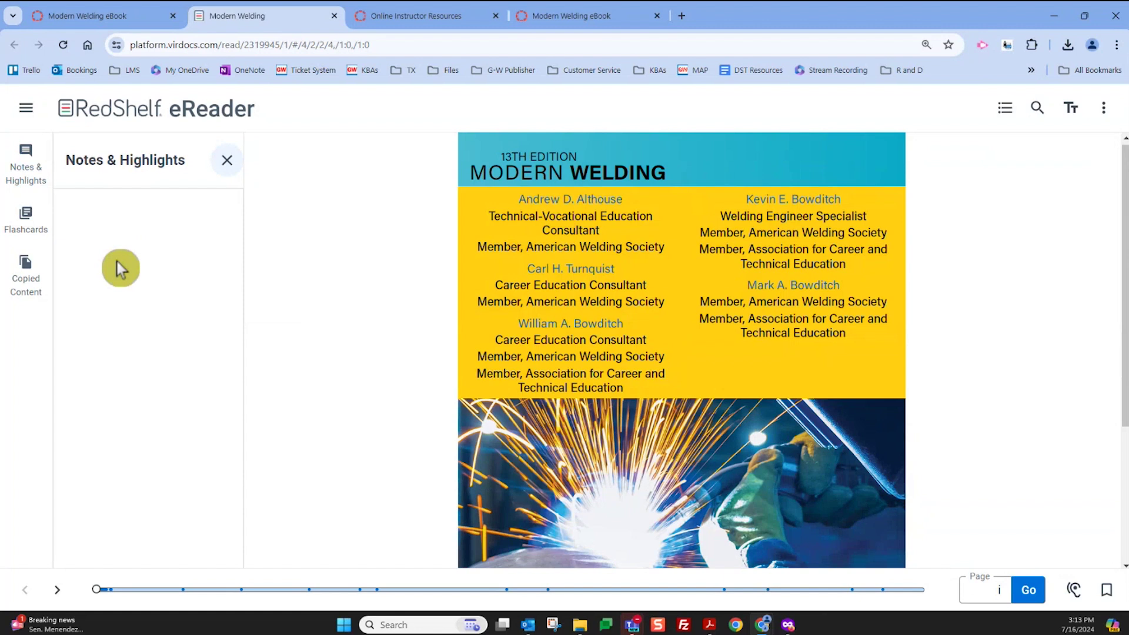
pyautogui.click(31, 227)
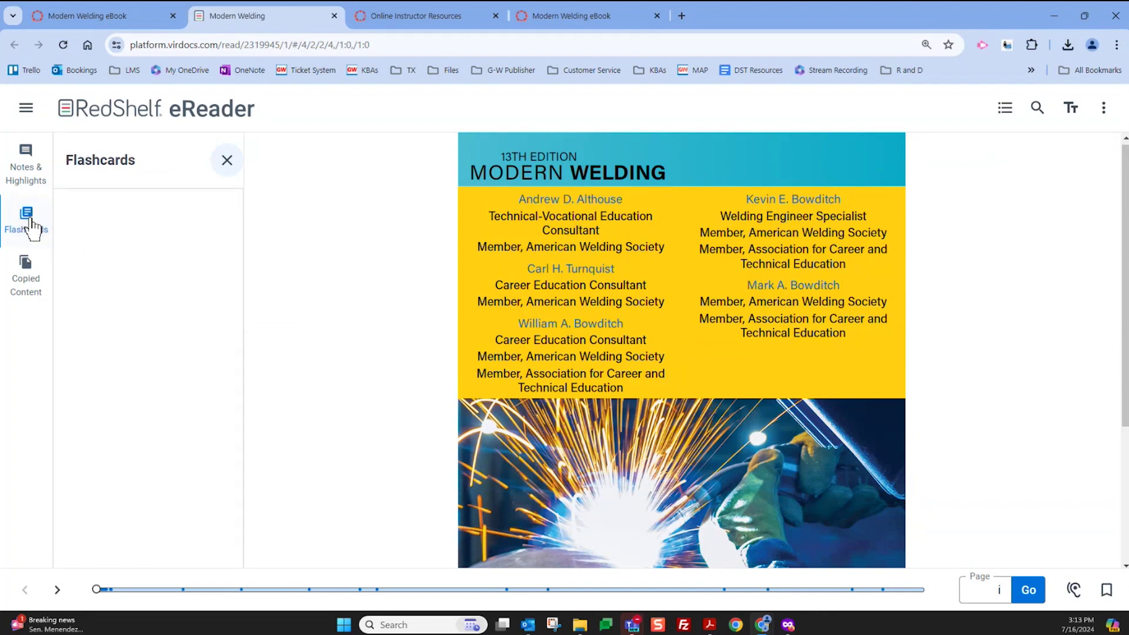
pyautogui.click(227, 160)
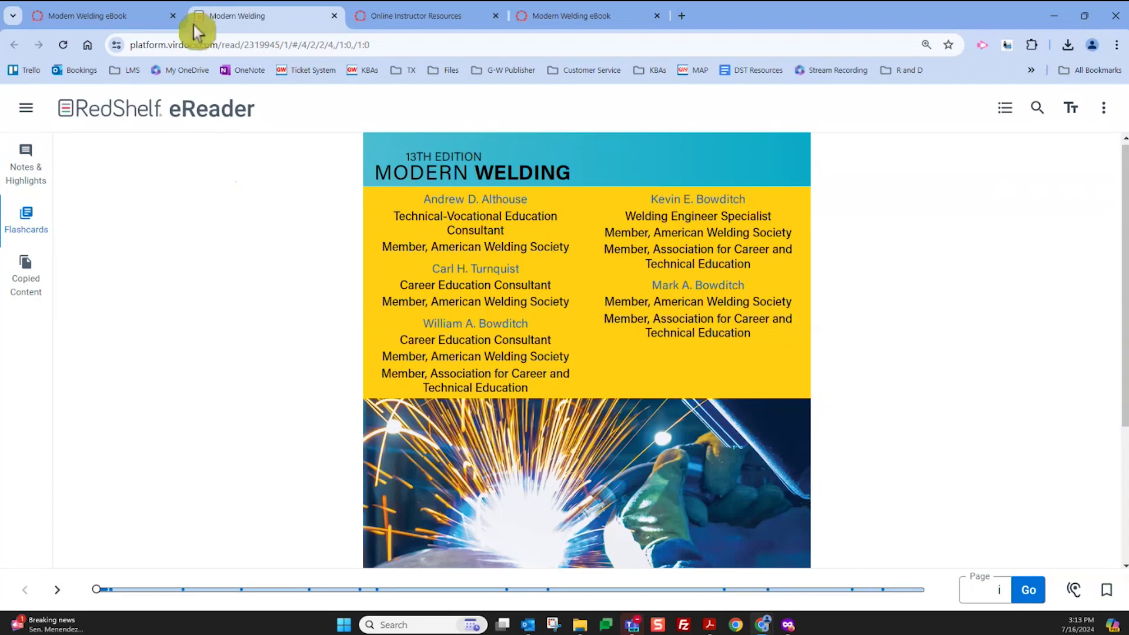
pyautogui.click(334, 17)
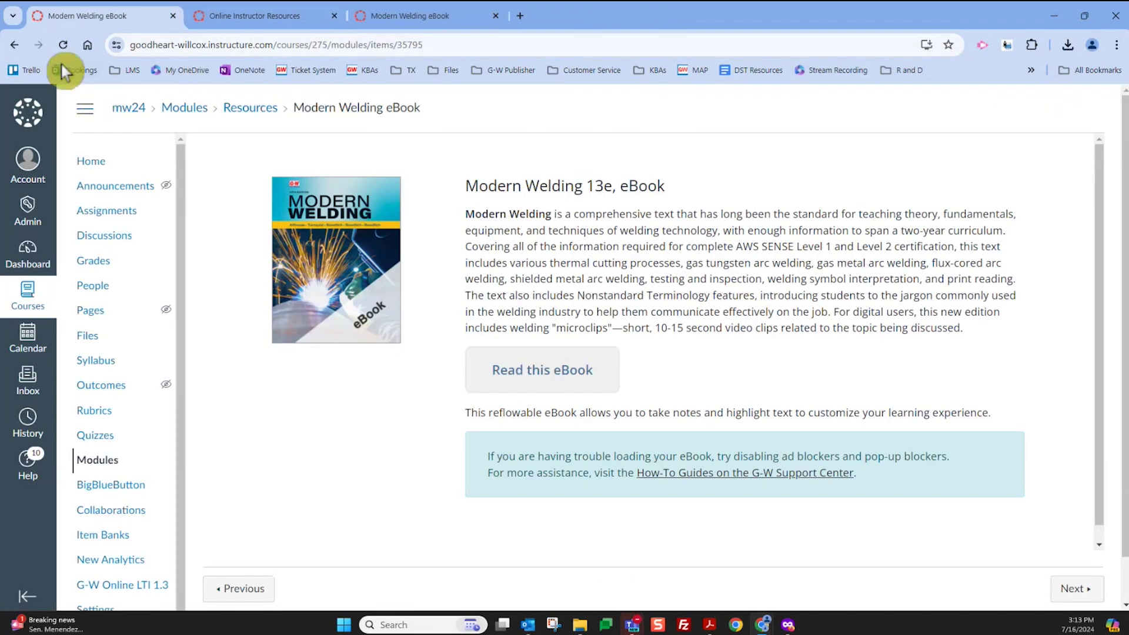
pyautogui.click(12, 46)
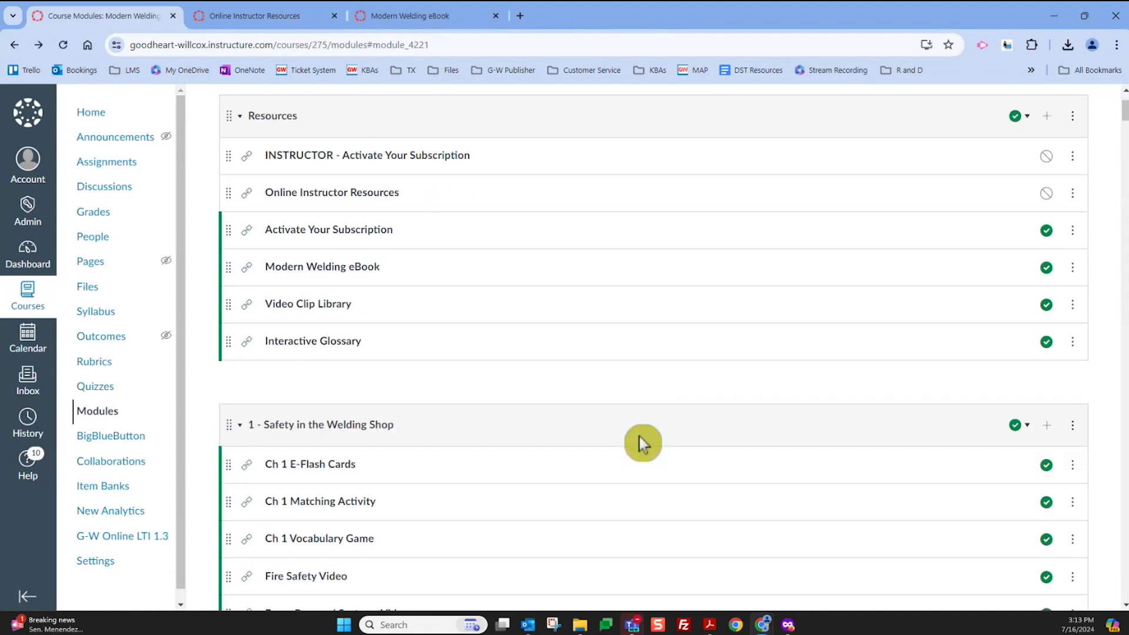
pyautogui.click(107, 391)
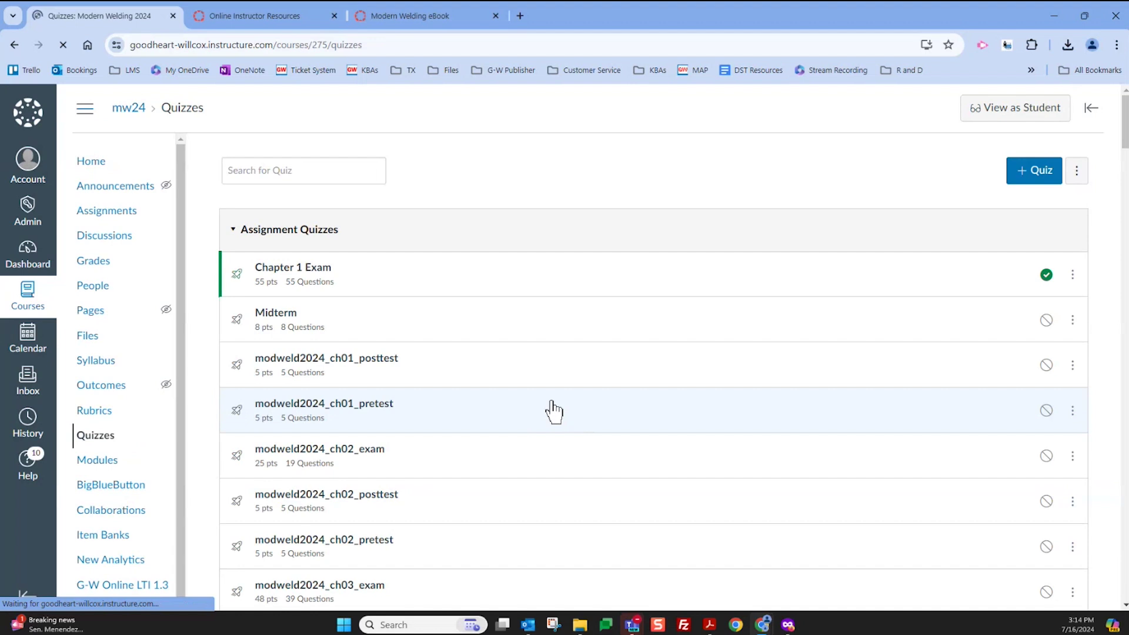
pyautogui.scroll(-2, 470, 359)
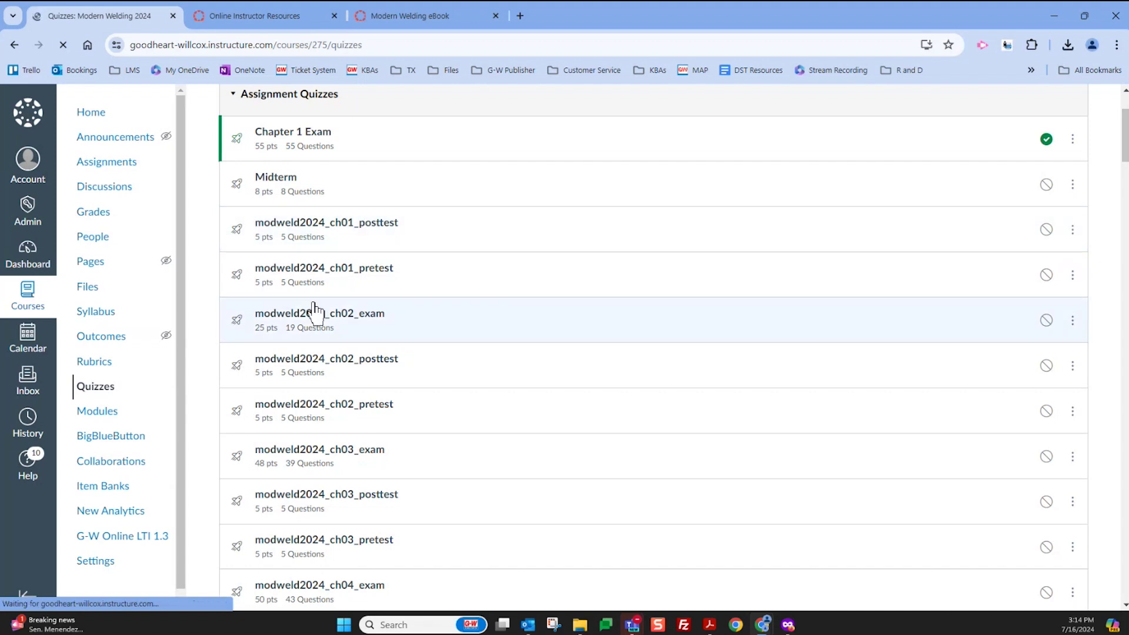
pyautogui.scroll(2, 485, 245)
pyautogui.click(486, 245)
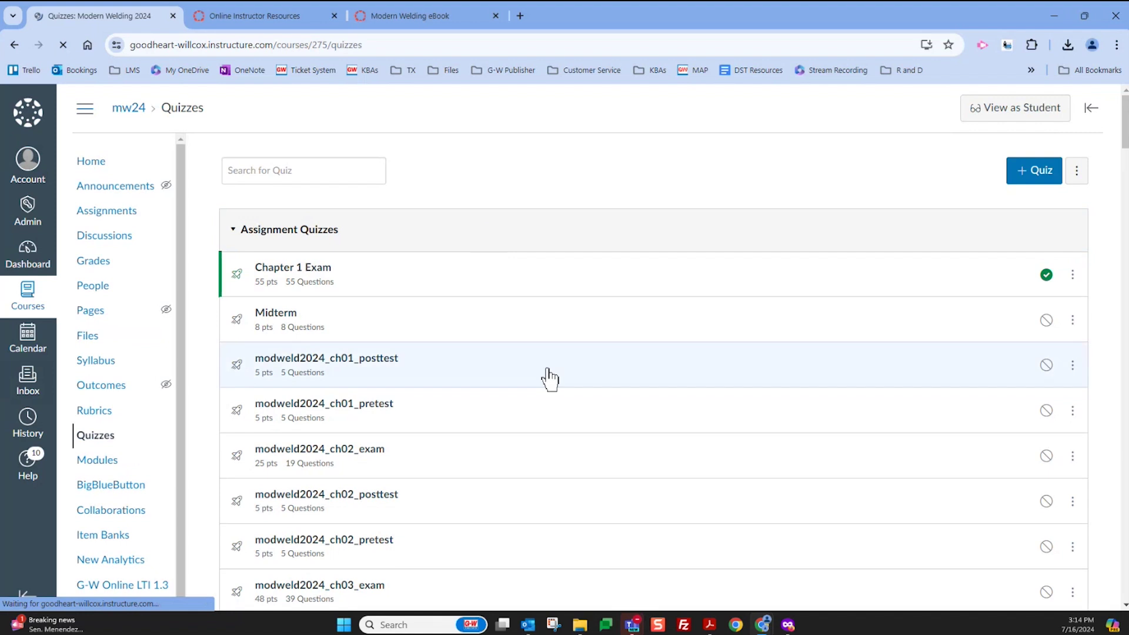
pyautogui.click(706, 628)
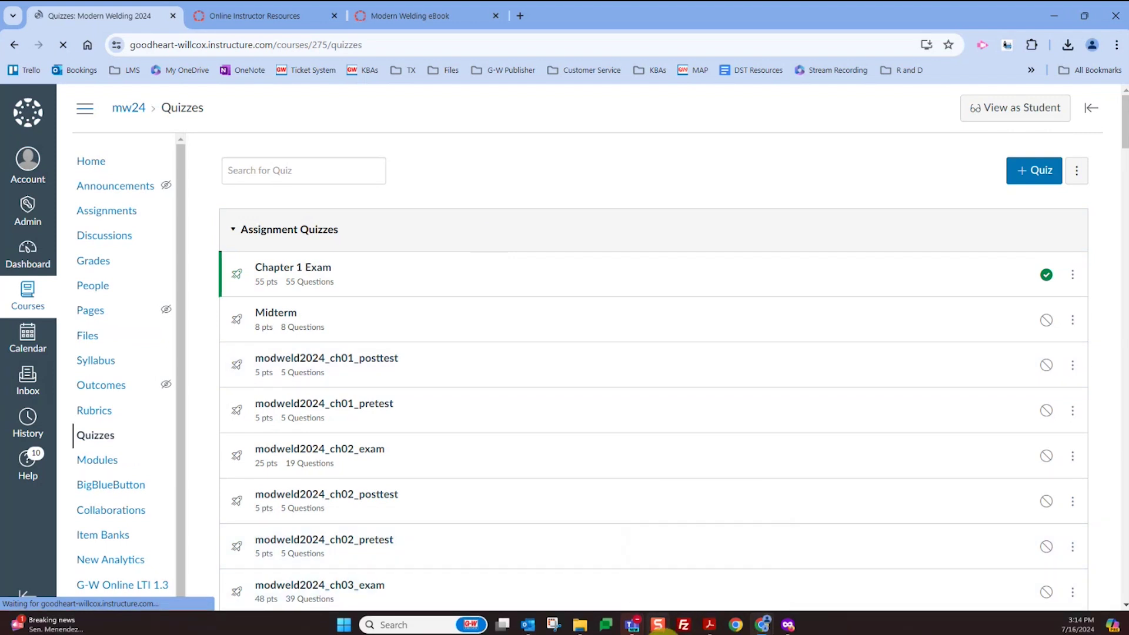
pyautogui.click(632, 626)
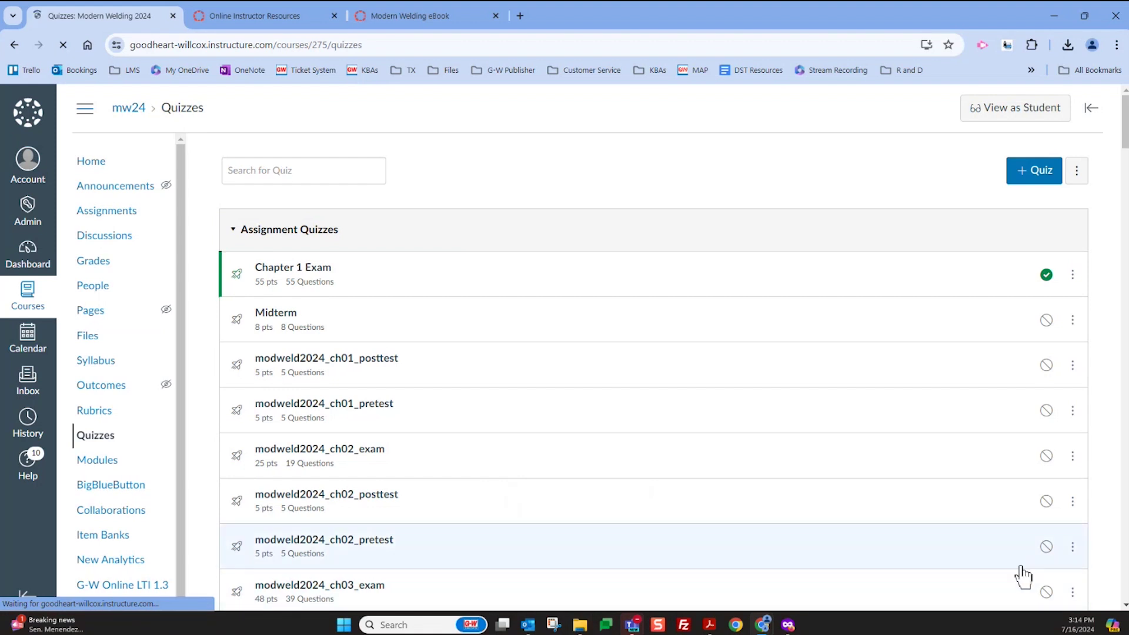
pyautogui.click(763, 626)
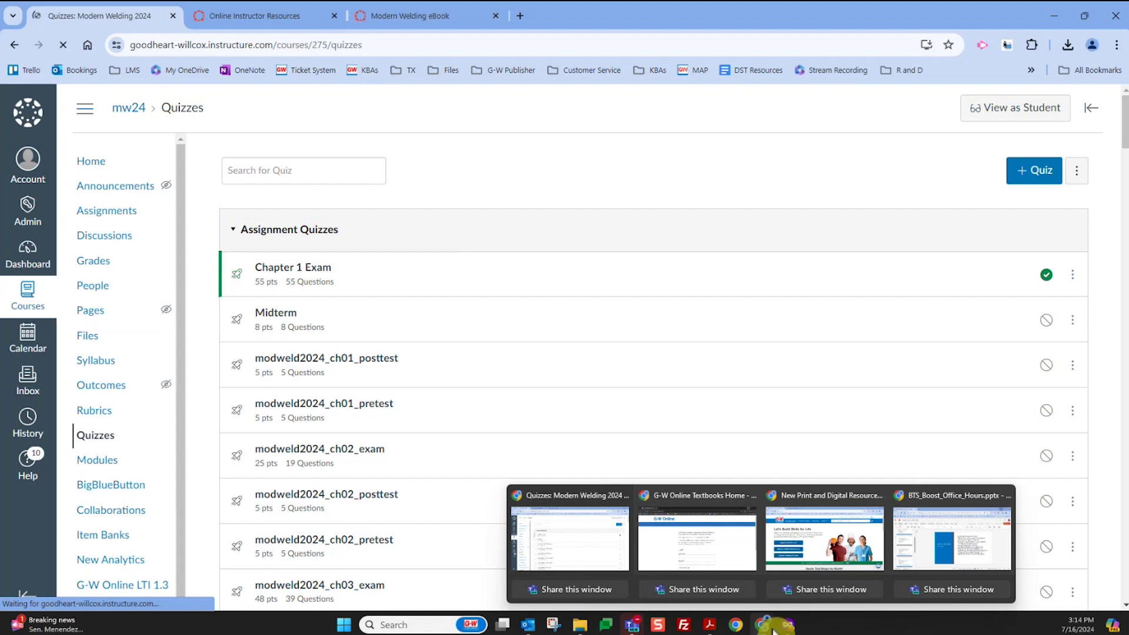
# In the private Firefox window, look at the G-W Ignite Library, then return to the Classes dashboard
pyautogui.click(788, 625)
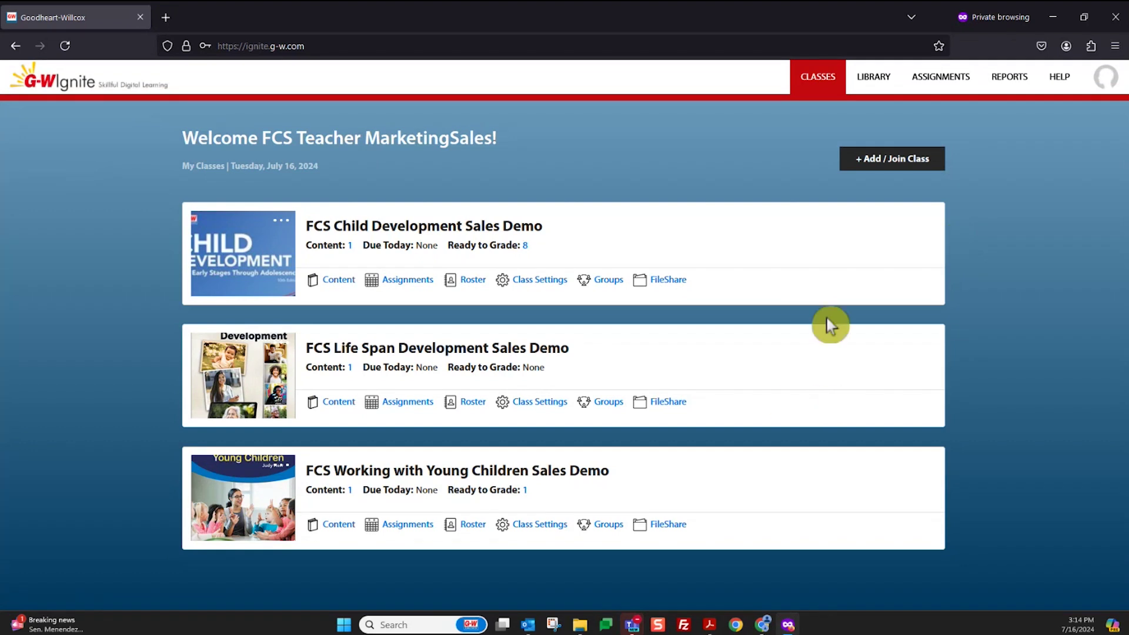
pyautogui.click(885, 85)
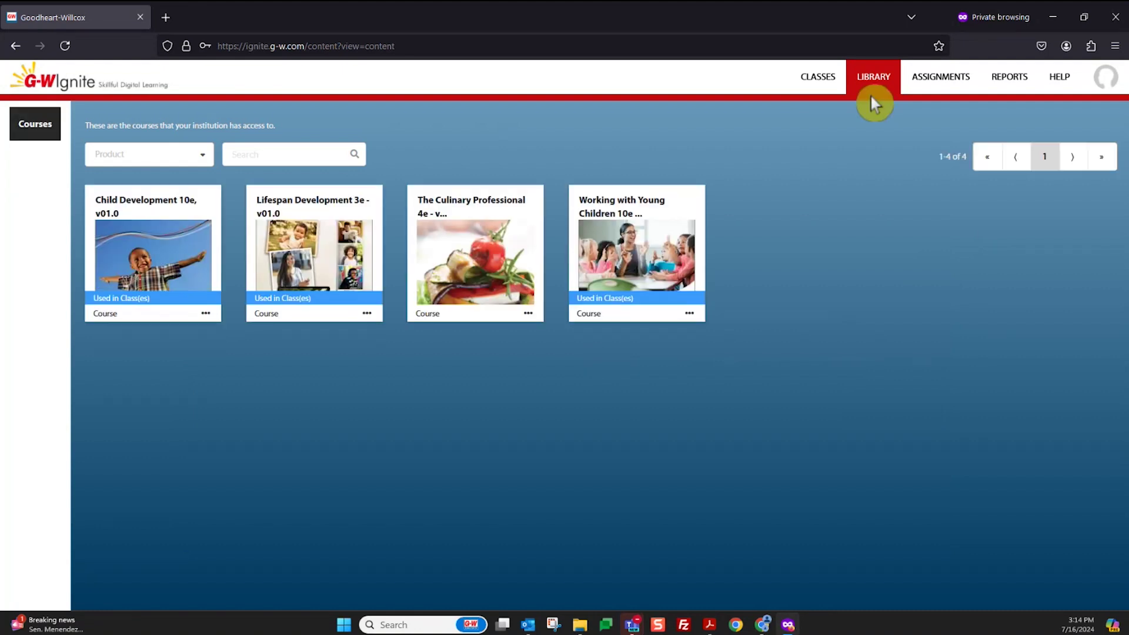
pyautogui.click(823, 89)
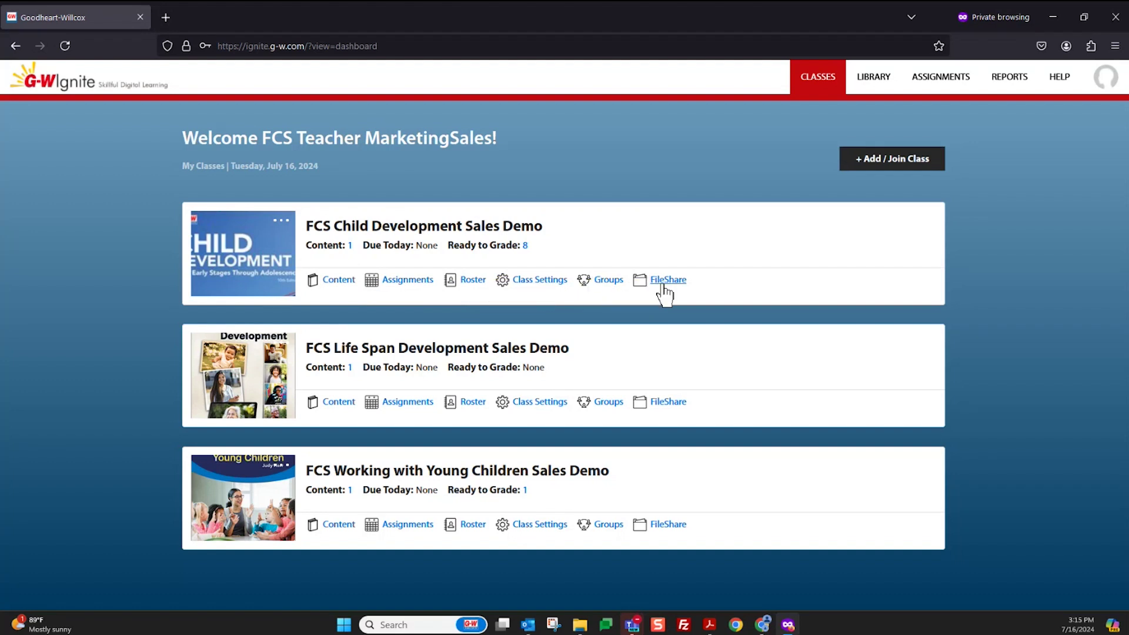
# From the FCS Child Development Sales Demo content, open Child Development 10e and its Resources folder
pyautogui.click(339, 281)
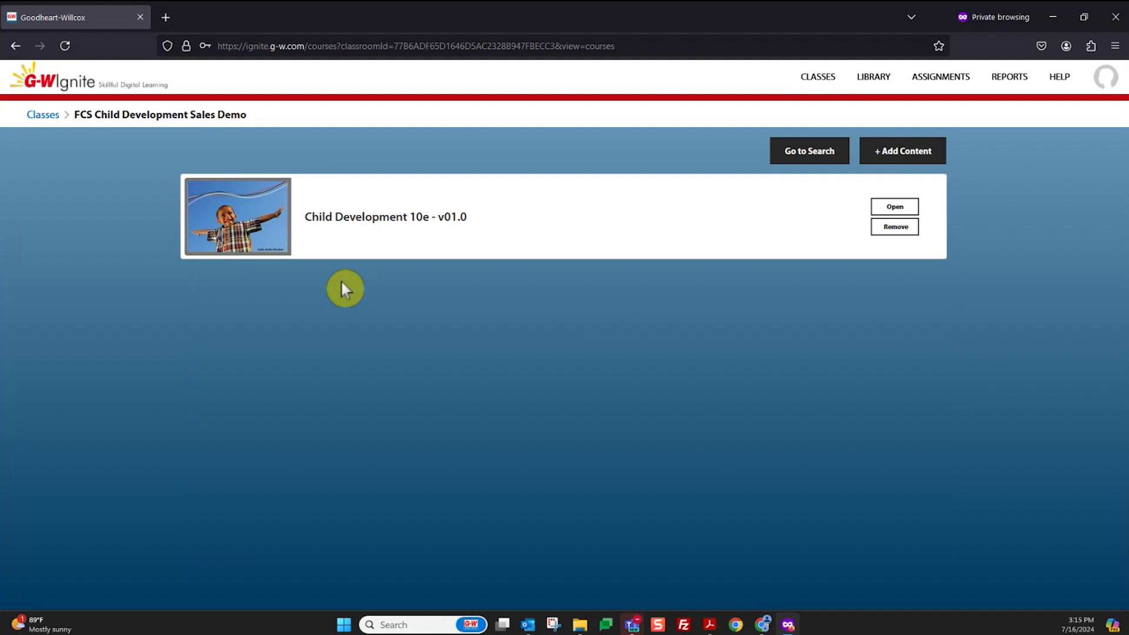
pyautogui.click(893, 208)
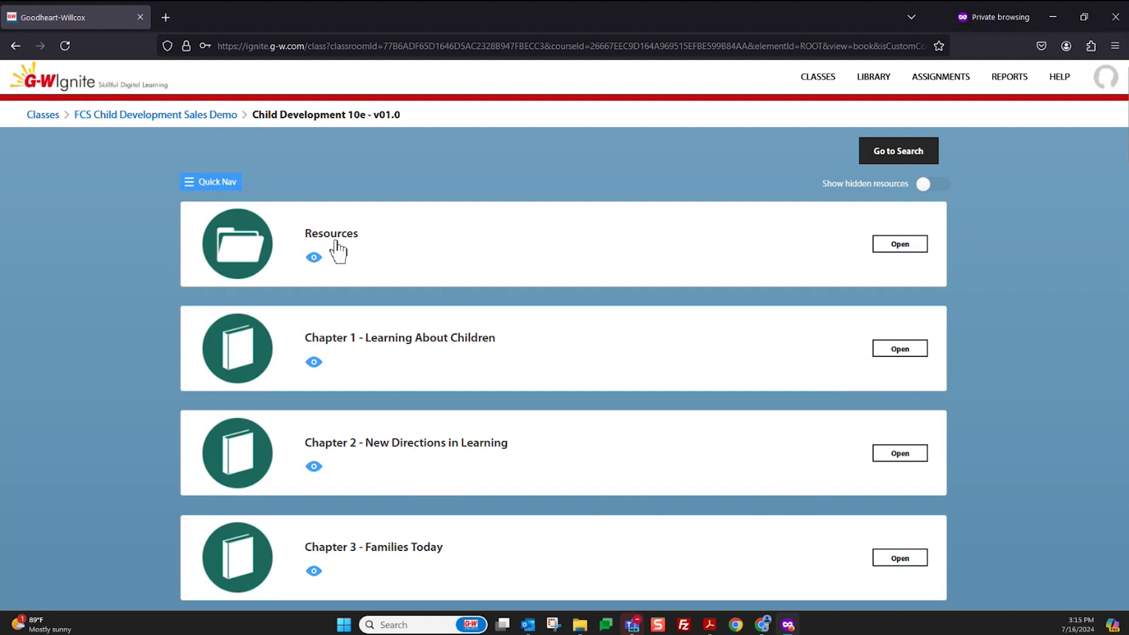
pyautogui.click(906, 245)
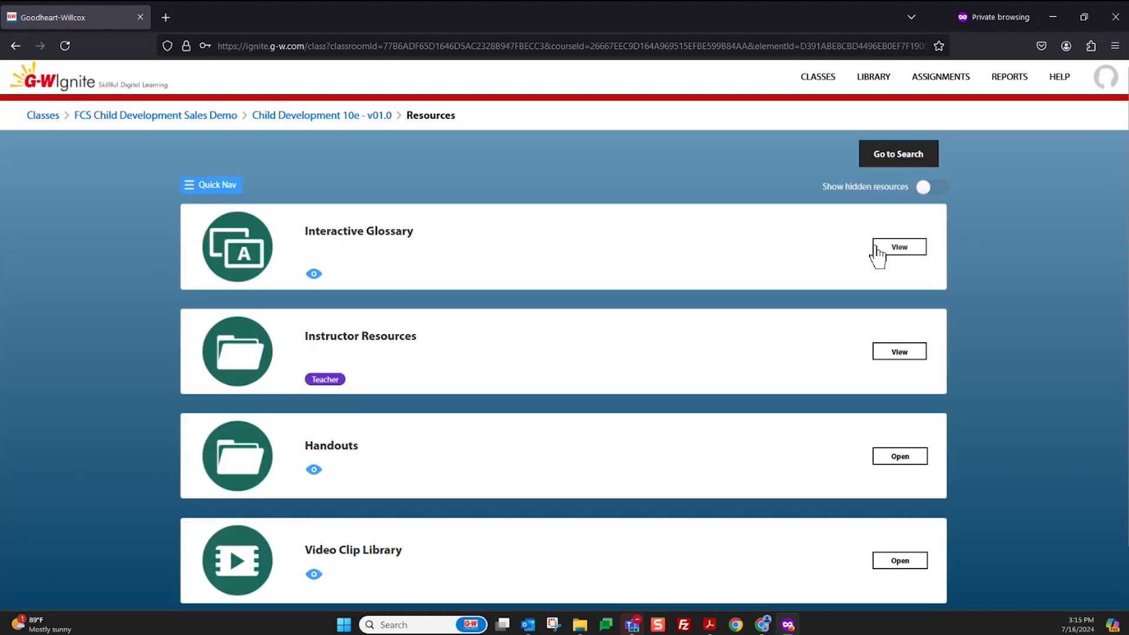
pyautogui.scroll(-2, 474, 406)
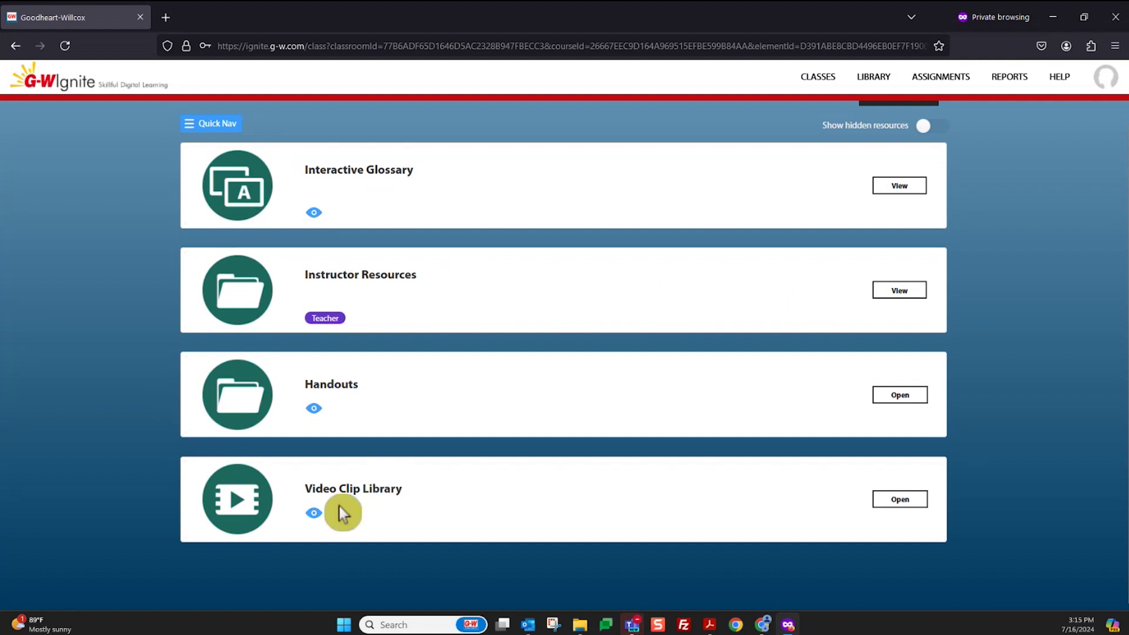
pyautogui.click(919, 294)
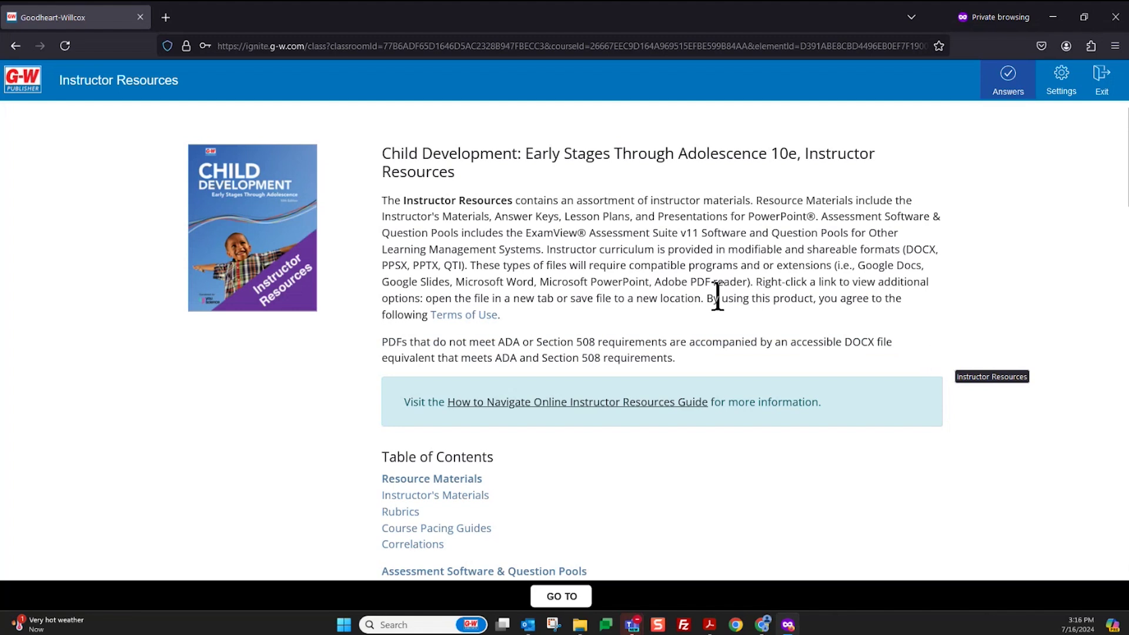
pyautogui.scroll(-5, 580, 300)
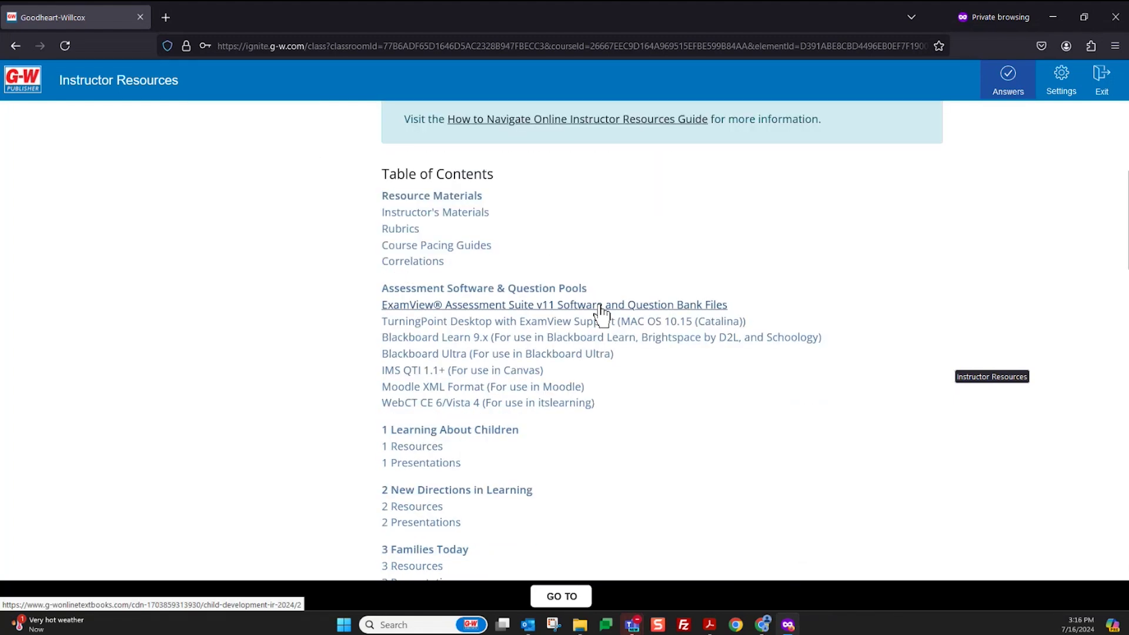
pyautogui.scroll(-4, 478, 223)
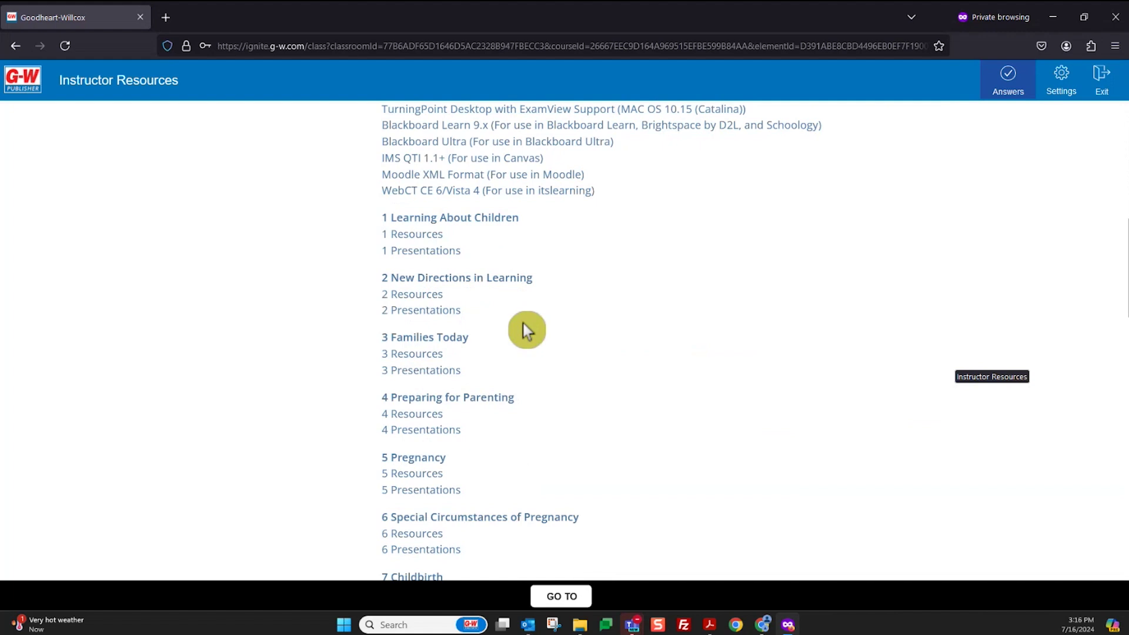
pyautogui.scroll(9, 533, 326)
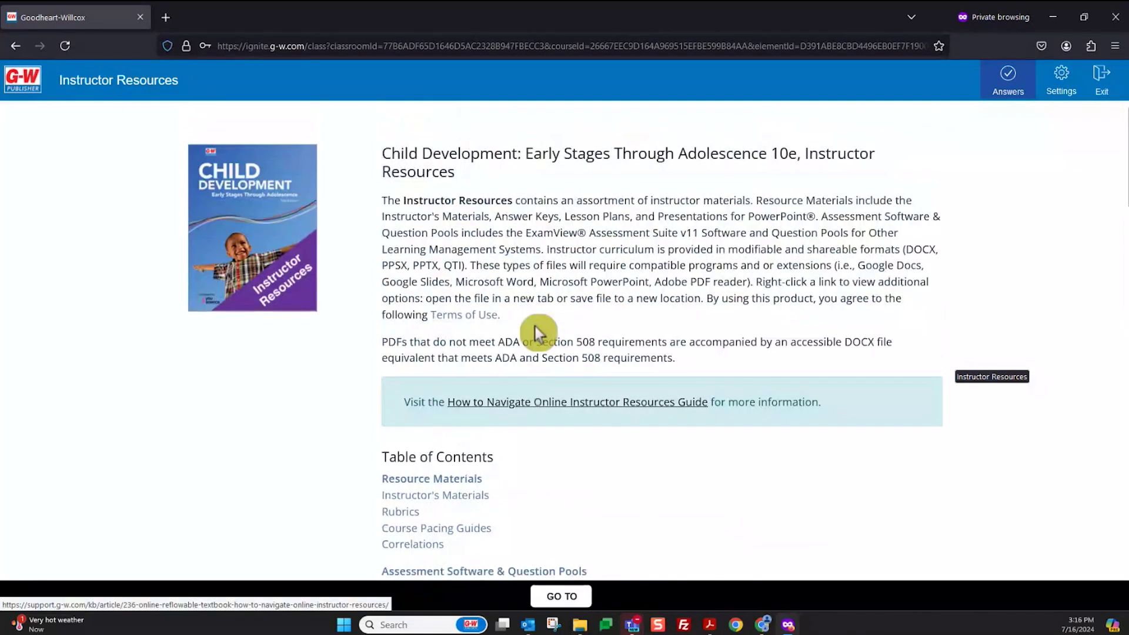
pyautogui.click(1103, 83)
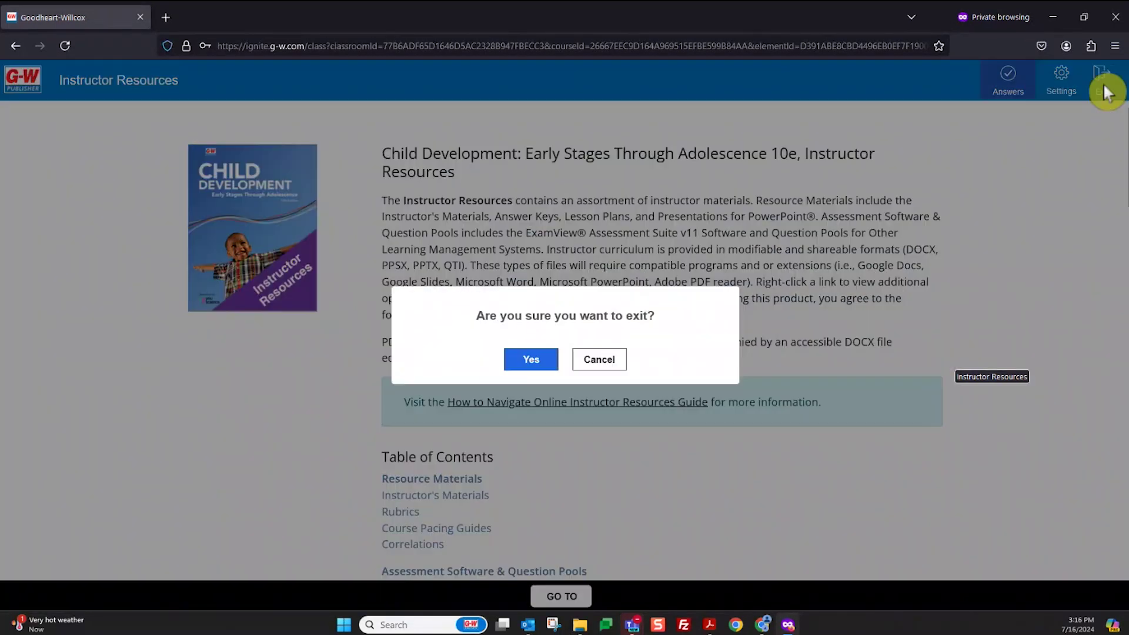
pyautogui.click(536, 364)
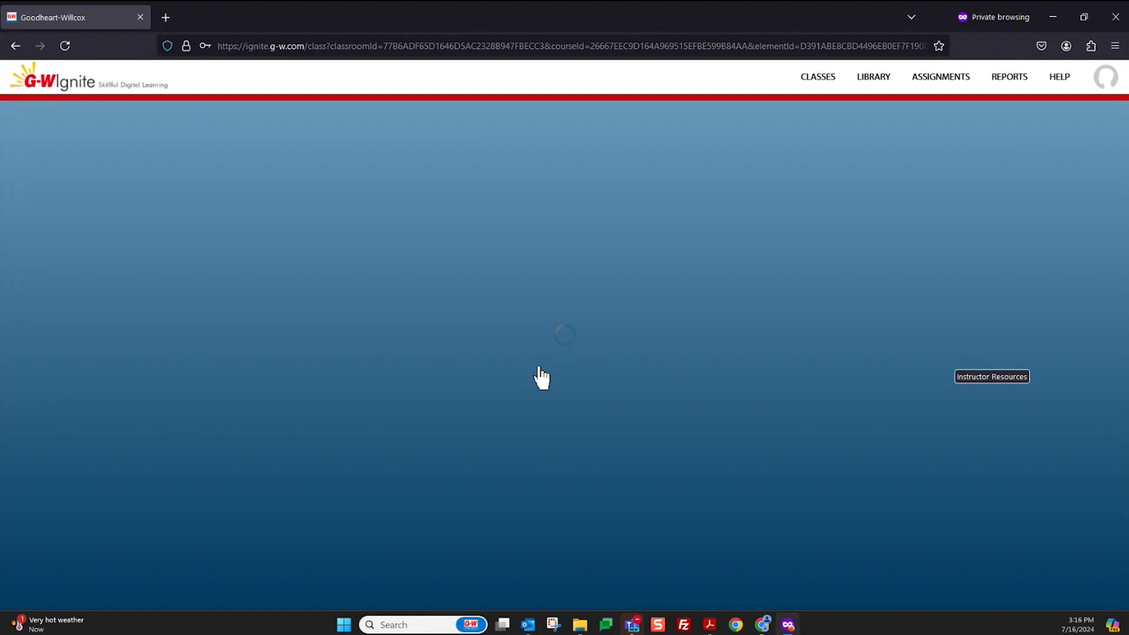
pyautogui.scroll(-1, 539, 376)
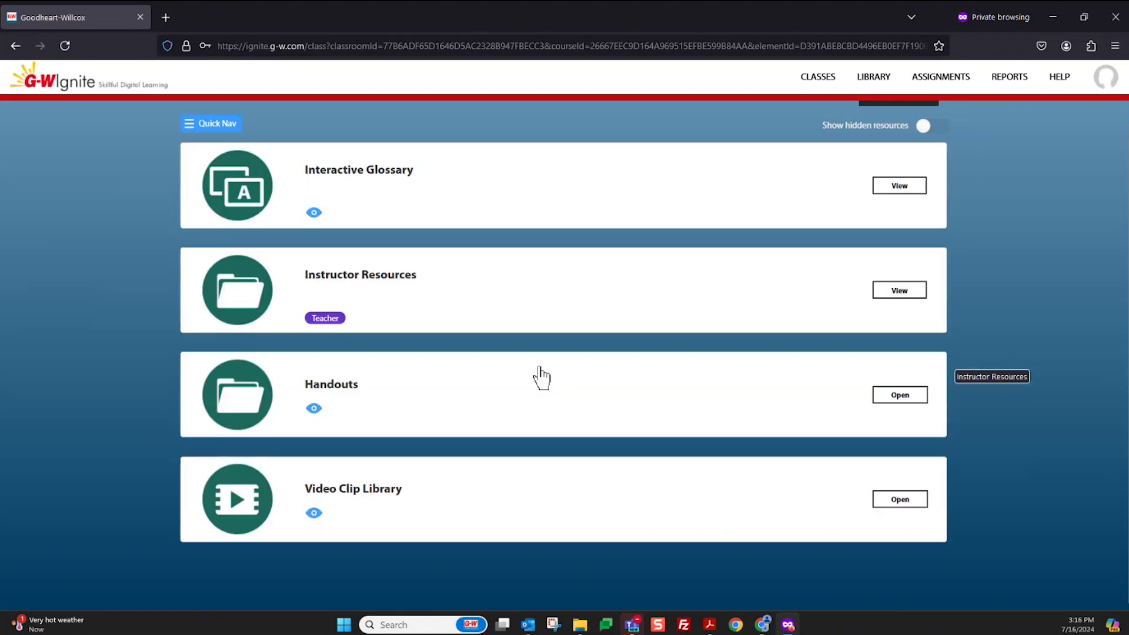
# Watch the Skeleton Growth video from the Video Clip Library, exit it, then go to Assignments
pyautogui.click(888, 502)
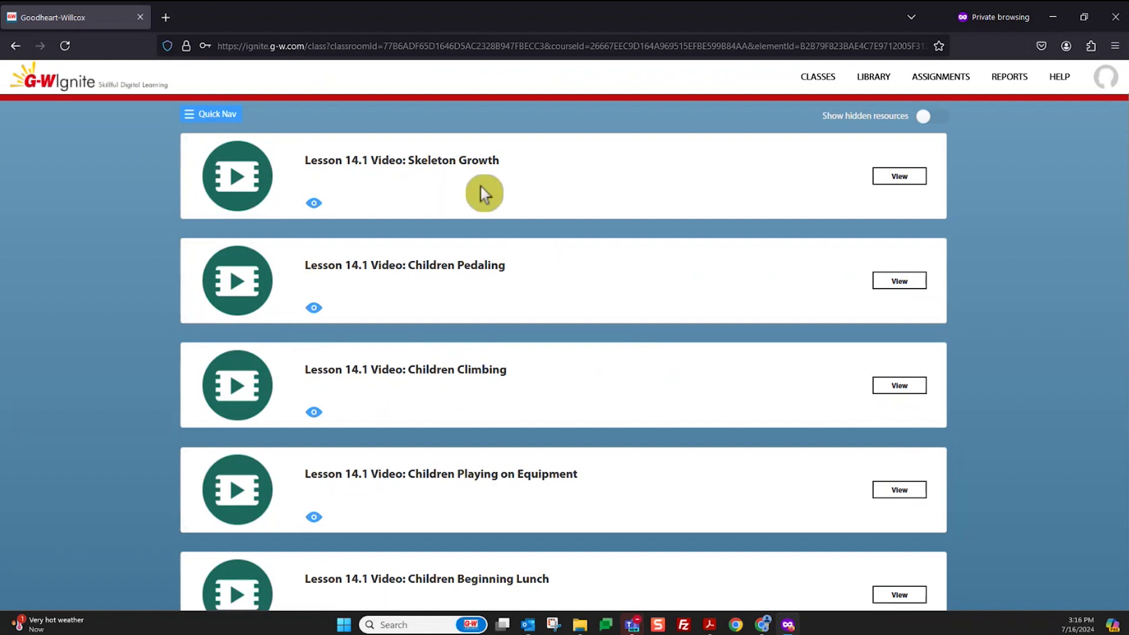
pyautogui.click(908, 183)
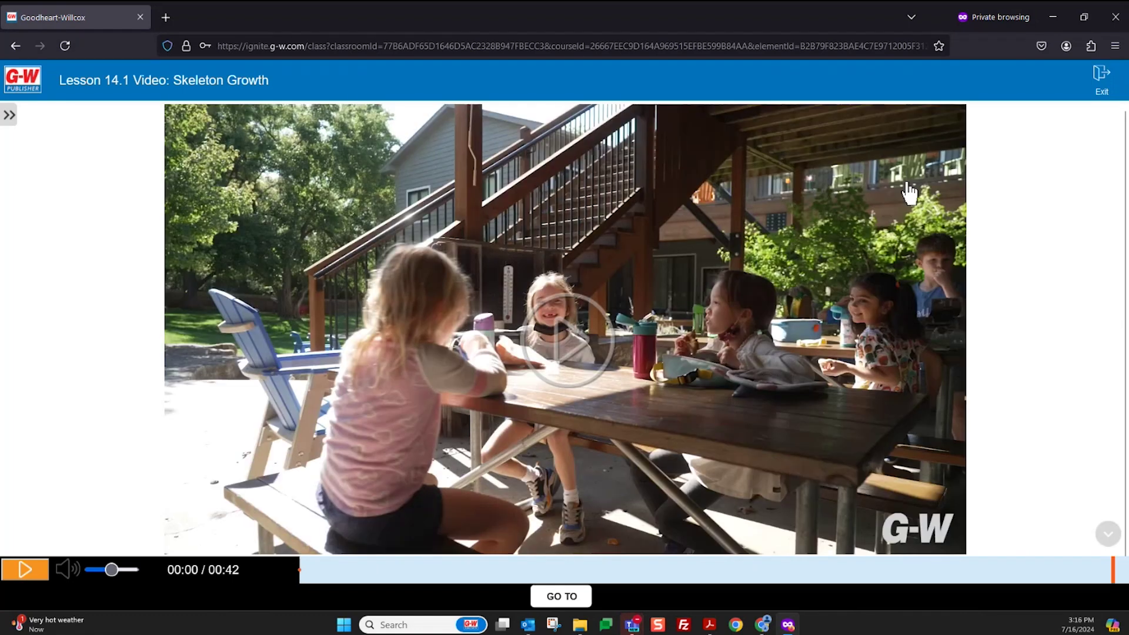
pyautogui.click(1105, 86)
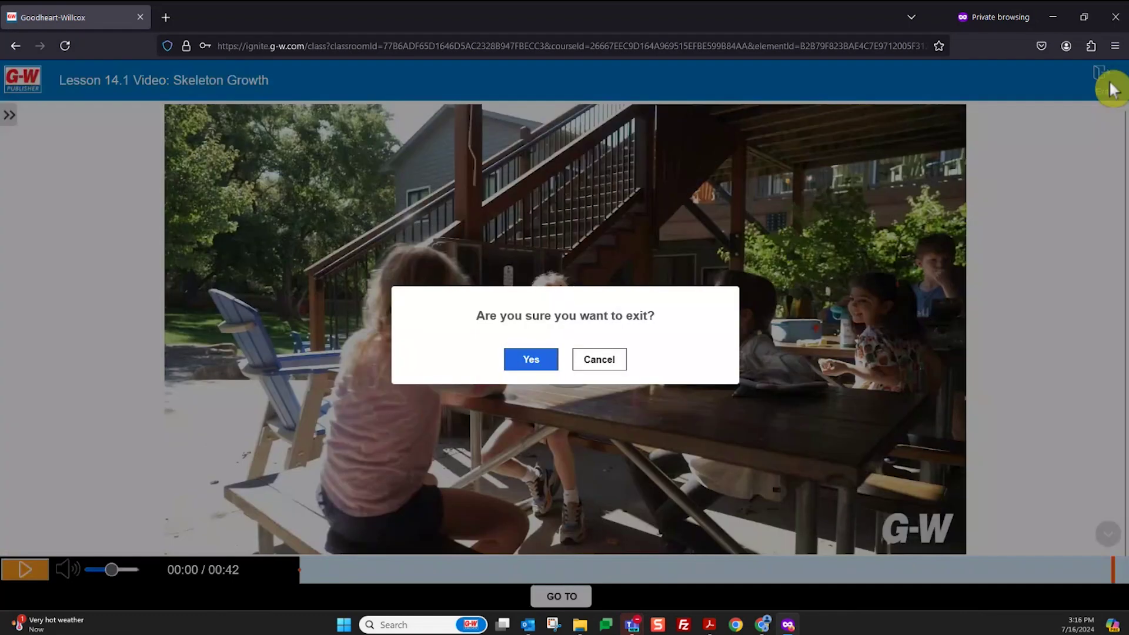
pyautogui.click(554, 374)
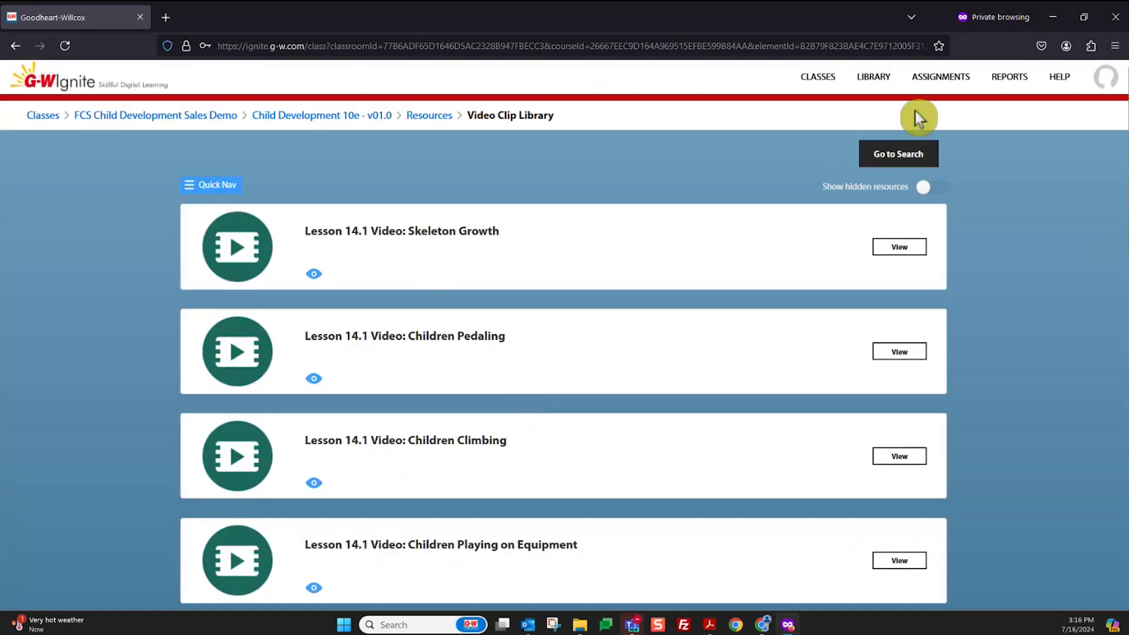
pyautogui.click(937, 86)
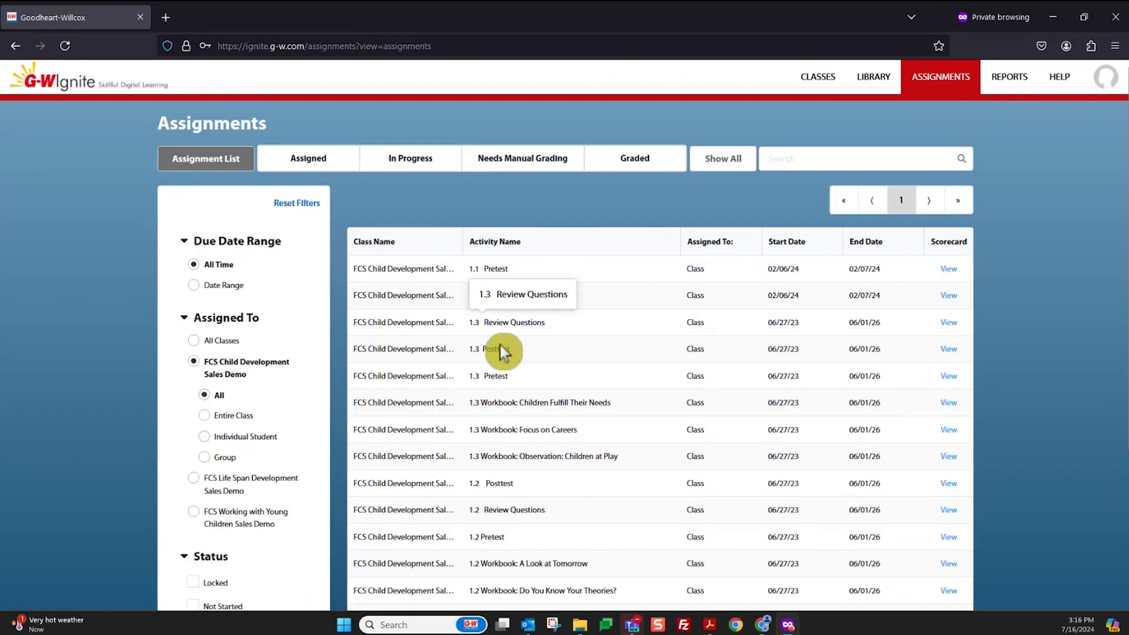
pyautogui.click(950, 296)
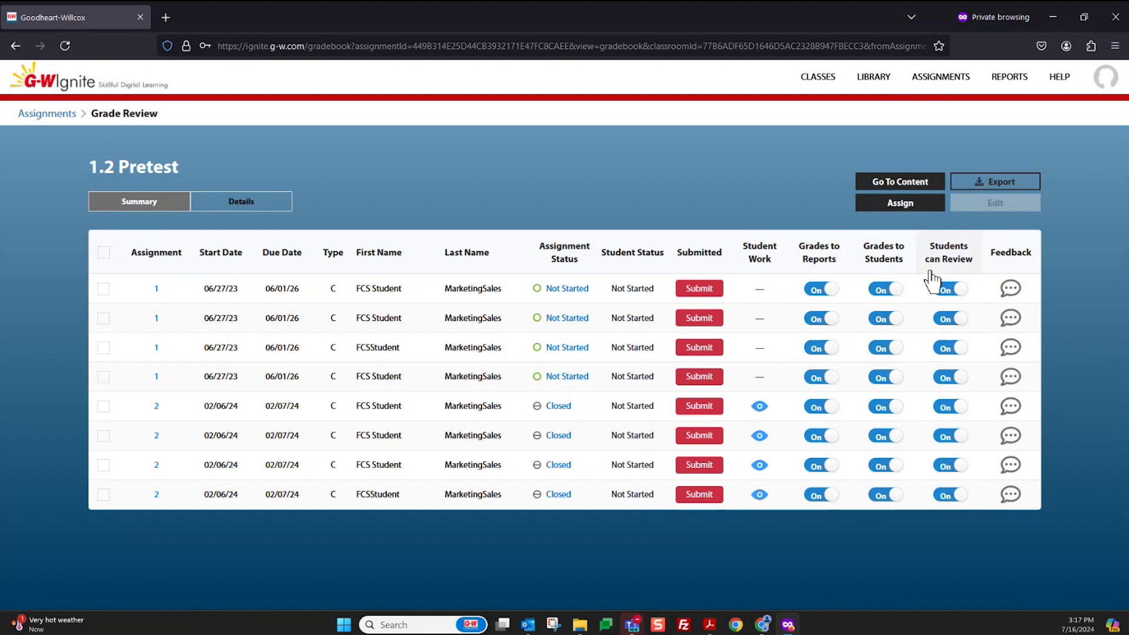
pyautogui.click(72, 115)
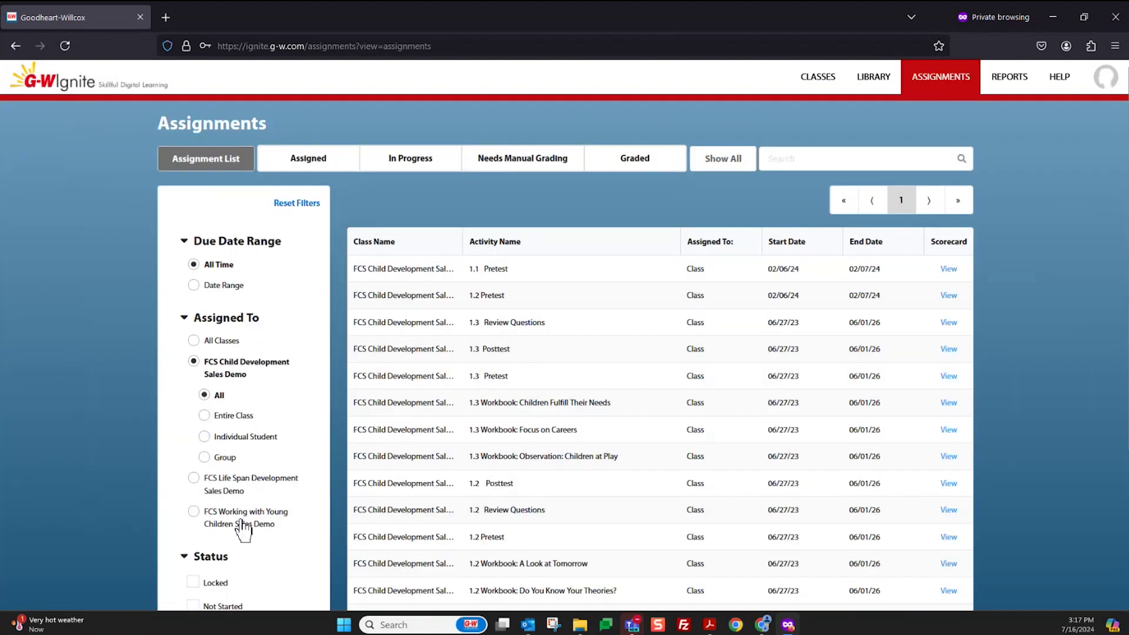
pyautogui.scroll(-3, 242, 529)
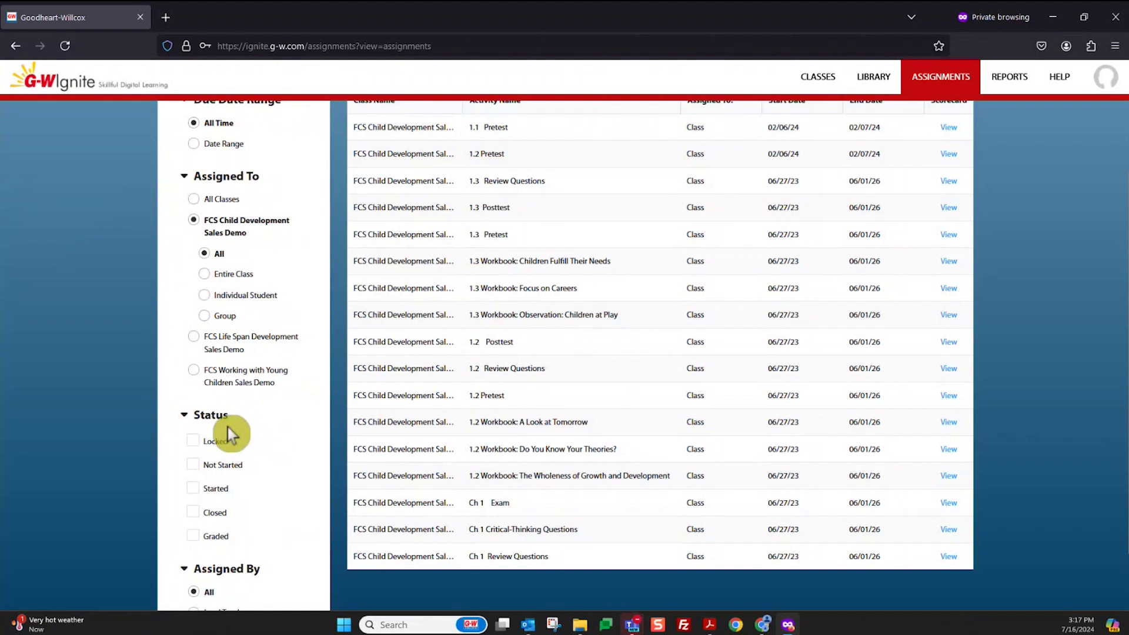
pyautogui.scroll(3, 228, 433)
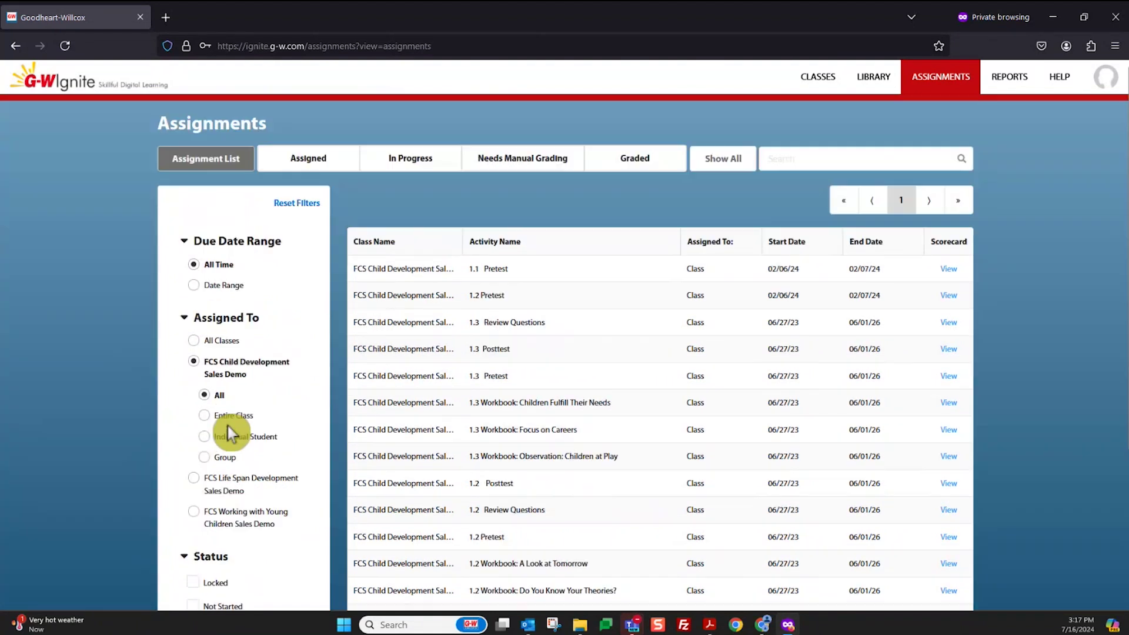
# Try the Assigned, In Progress and Needs Grading filters, finishing on Graded
pyautogui.click(308, 157)
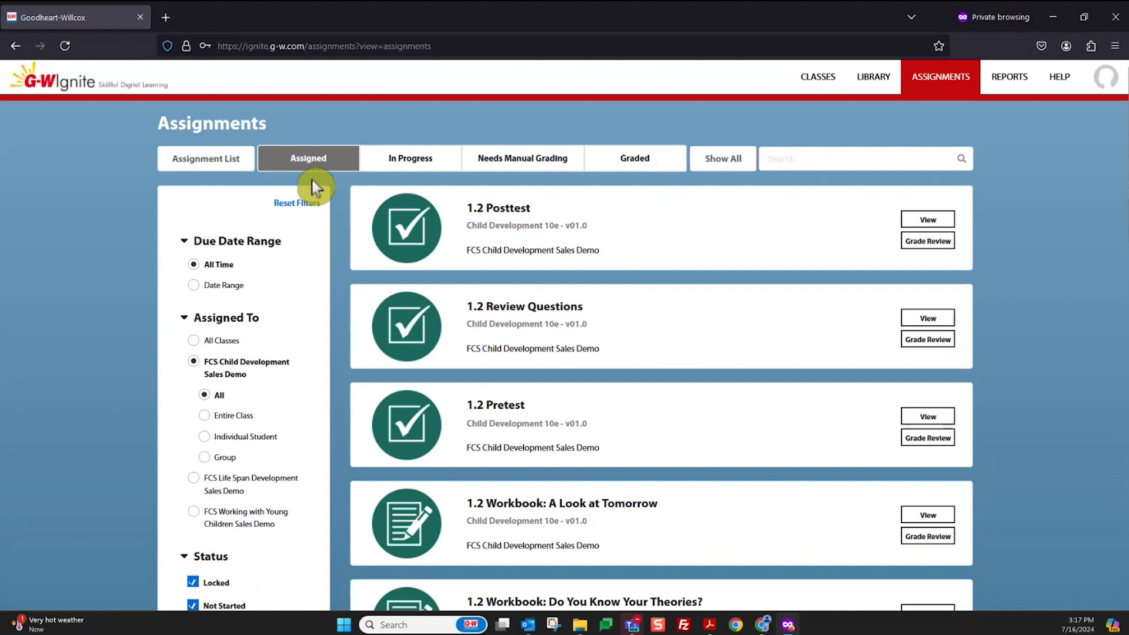
pyautogui.click(396, 157)
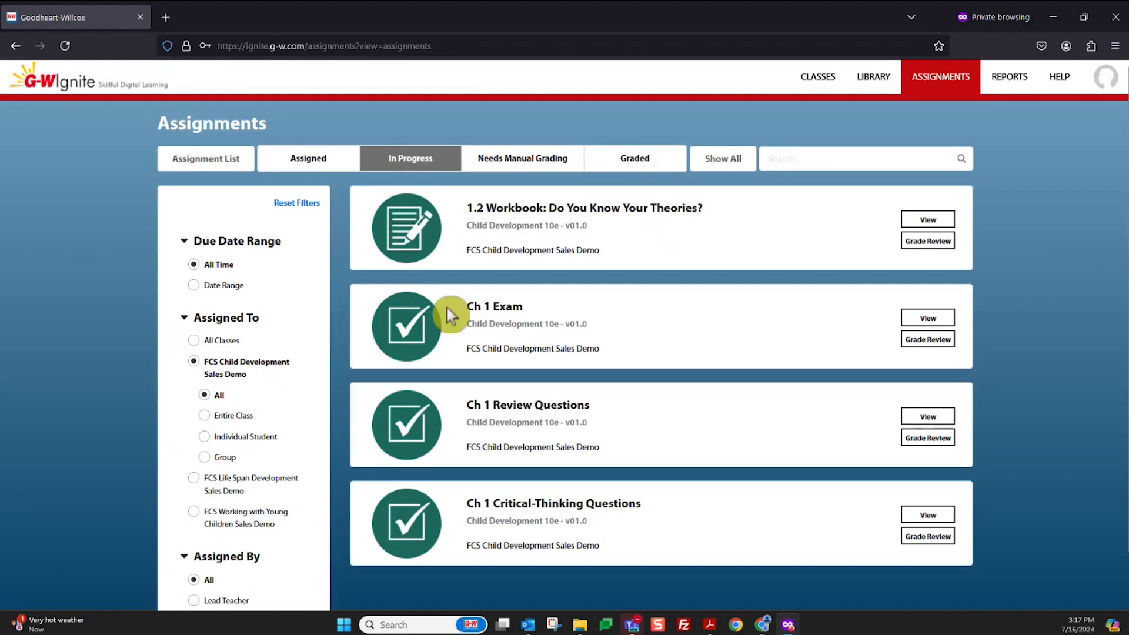
pyautogui.click(532, 168)
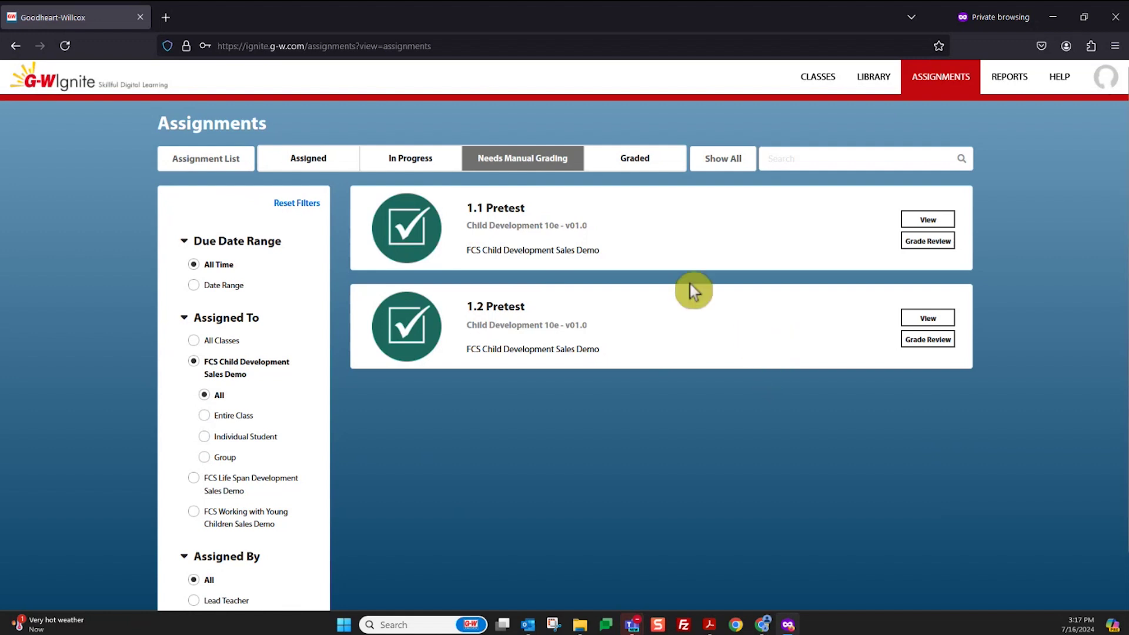
pyautogui.click(626, 166)
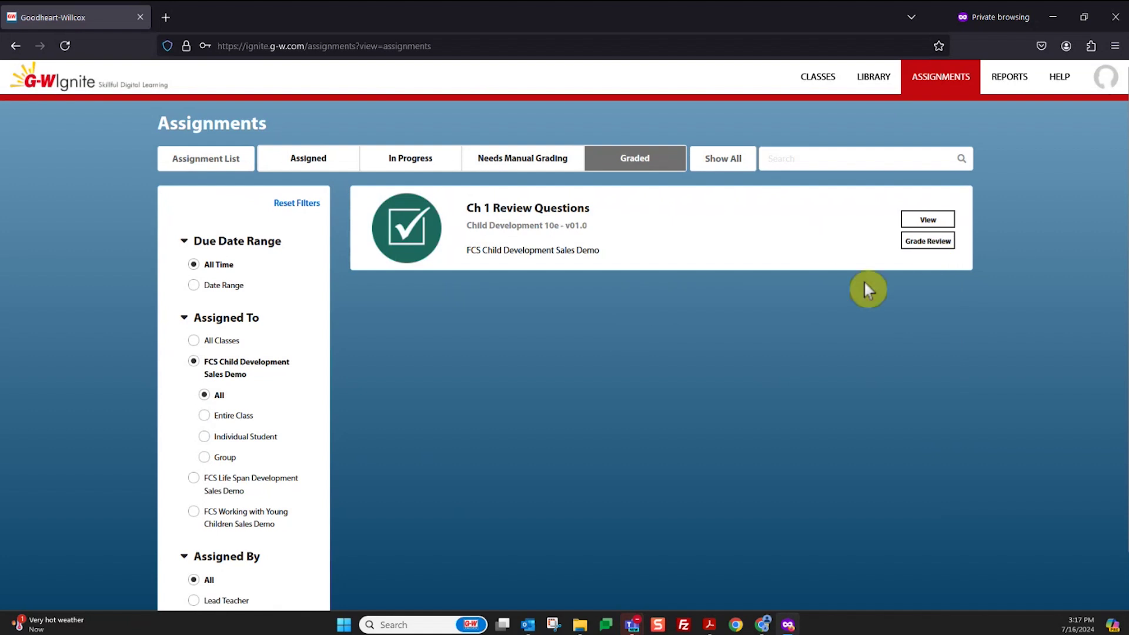
# Review the course report and standards report for FCS Child Development Sales Demo
pyautogui.click(1022, 91)
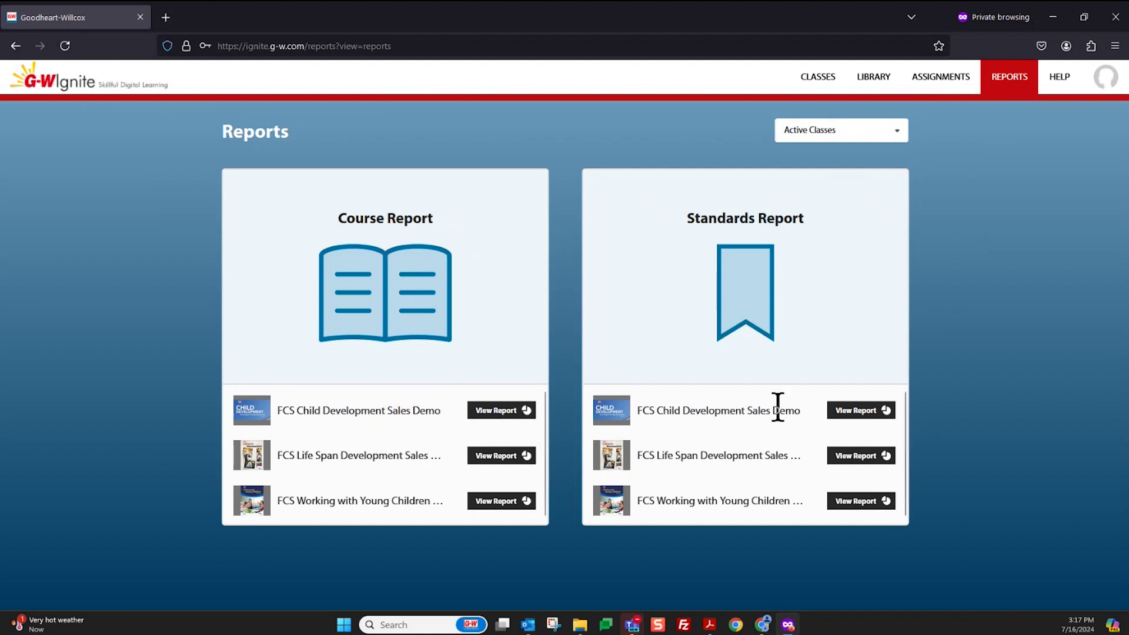
pyautogui.click(737, 272)
pyautogui.click(493, 412)
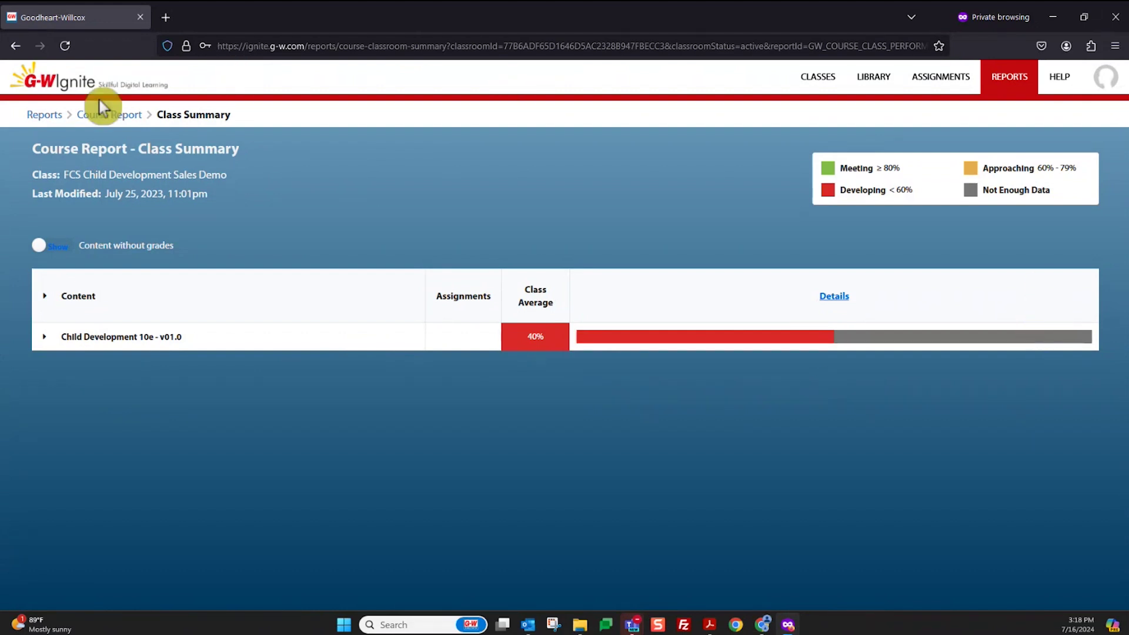
pyautogui.click(89, 116)
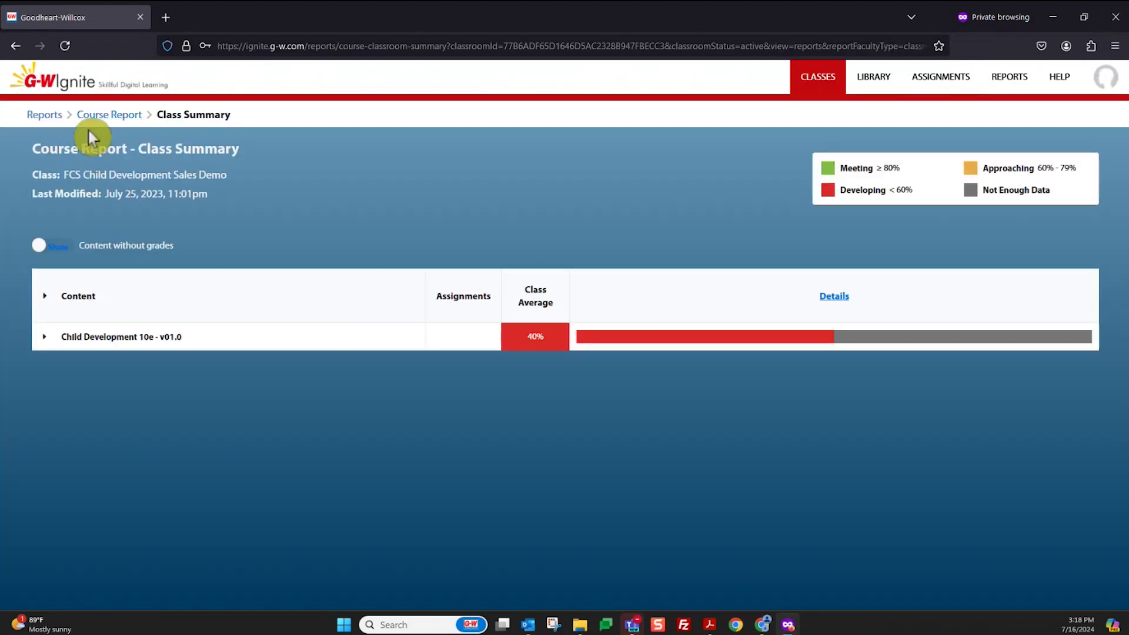
pyautogui.click(44, 115)
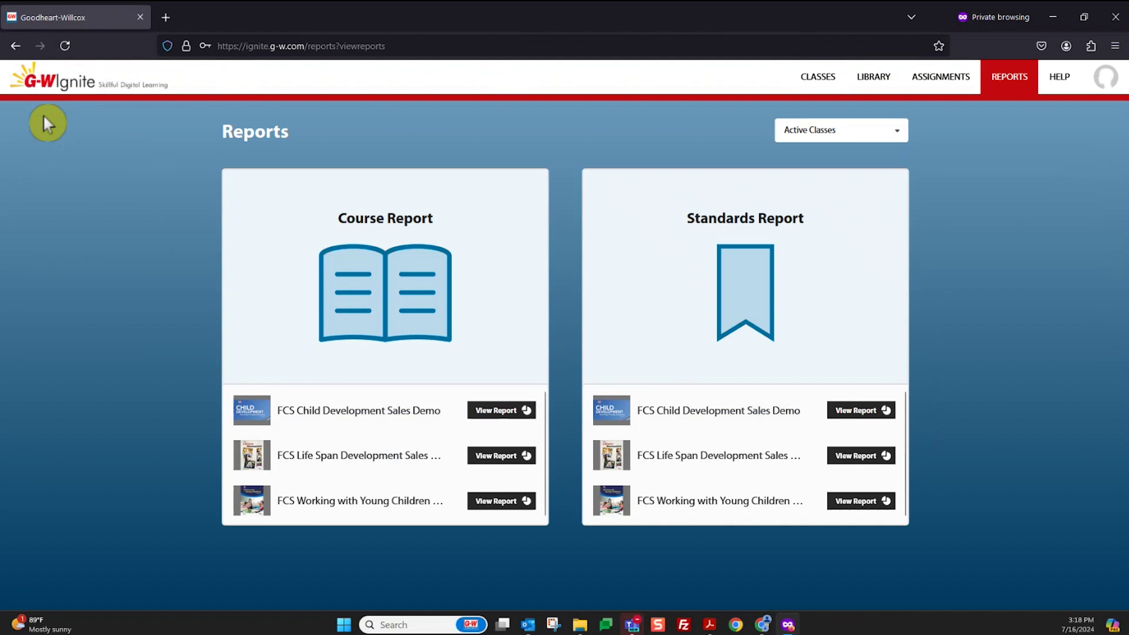
pyautogui.click(858, 410)
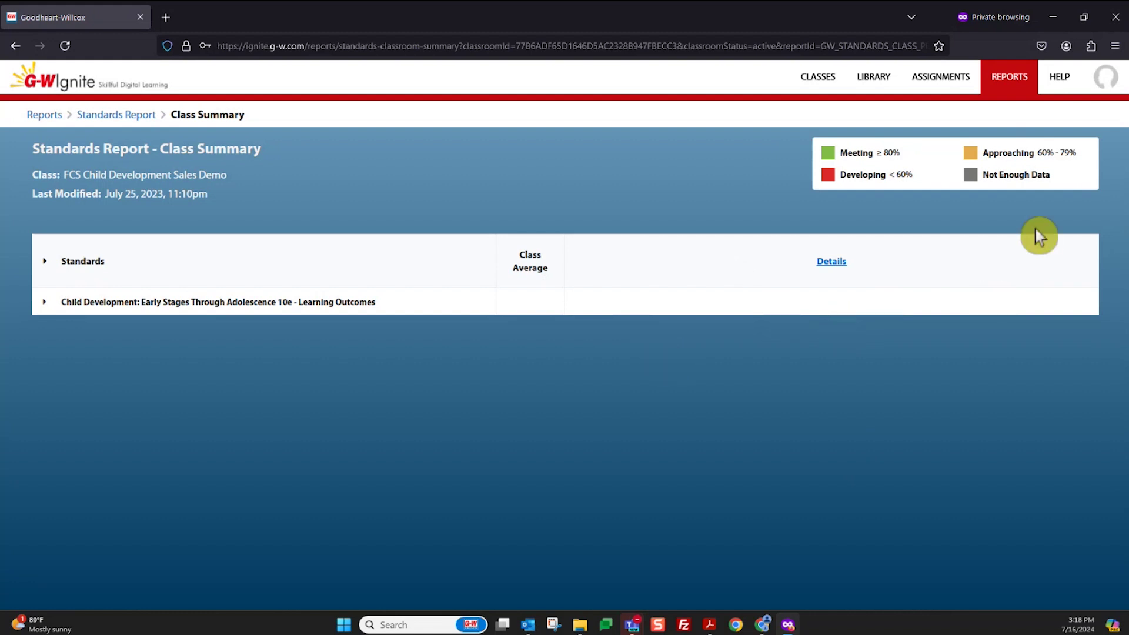
# Return to the Classes dashboard and minimize the Ignite browser window
pyautogui.click(1105, 83)
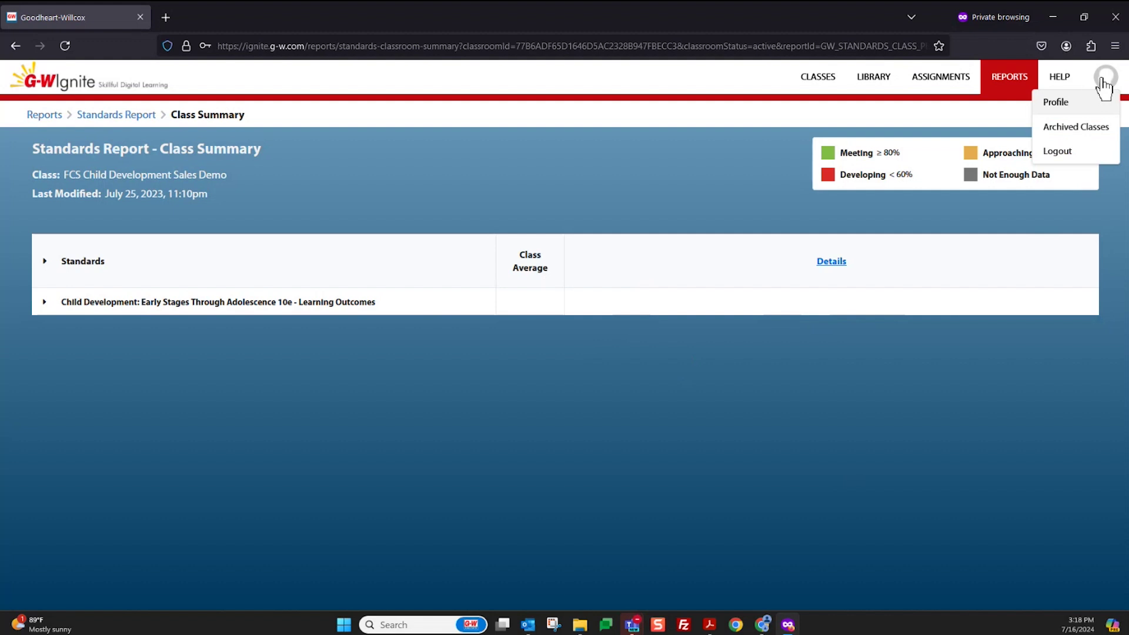
pyautogui.click(844, 101)
pyautogui.click(817, 86)
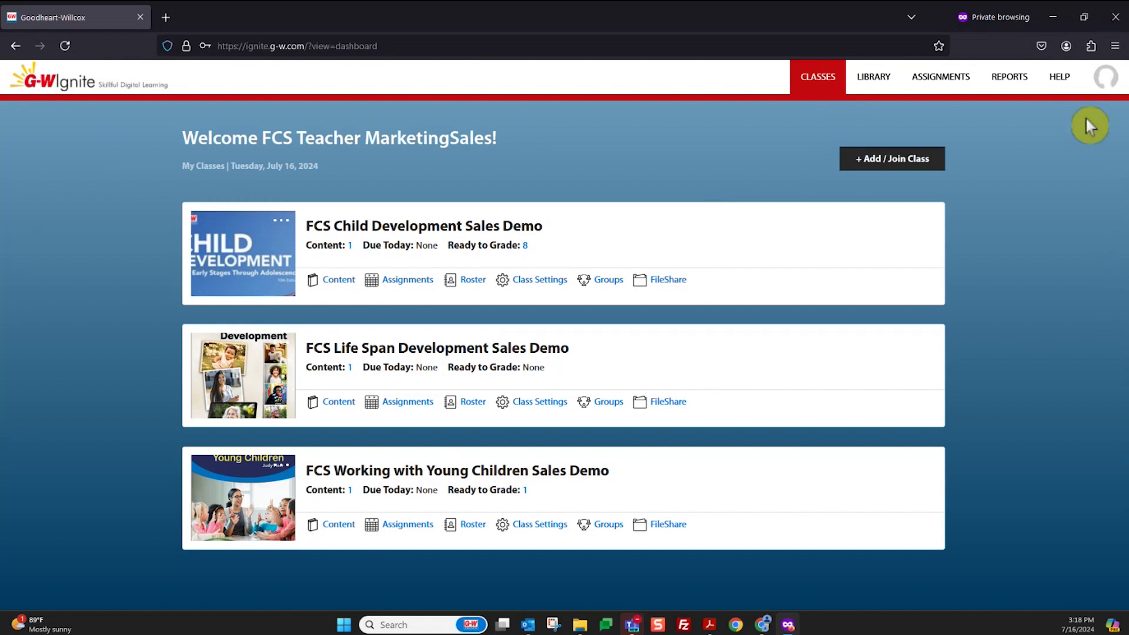
pyautogui.click(1051, 25)
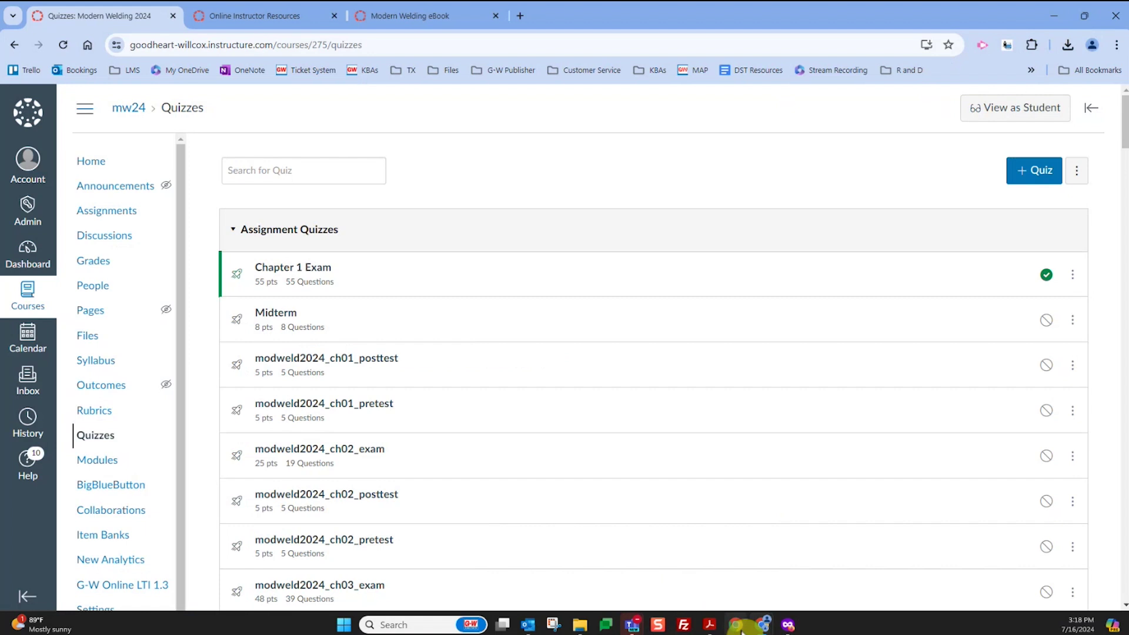
# Switch to the Chrome window showing the G-W Publisher home page
pyautogui.moveTo(760, 631)
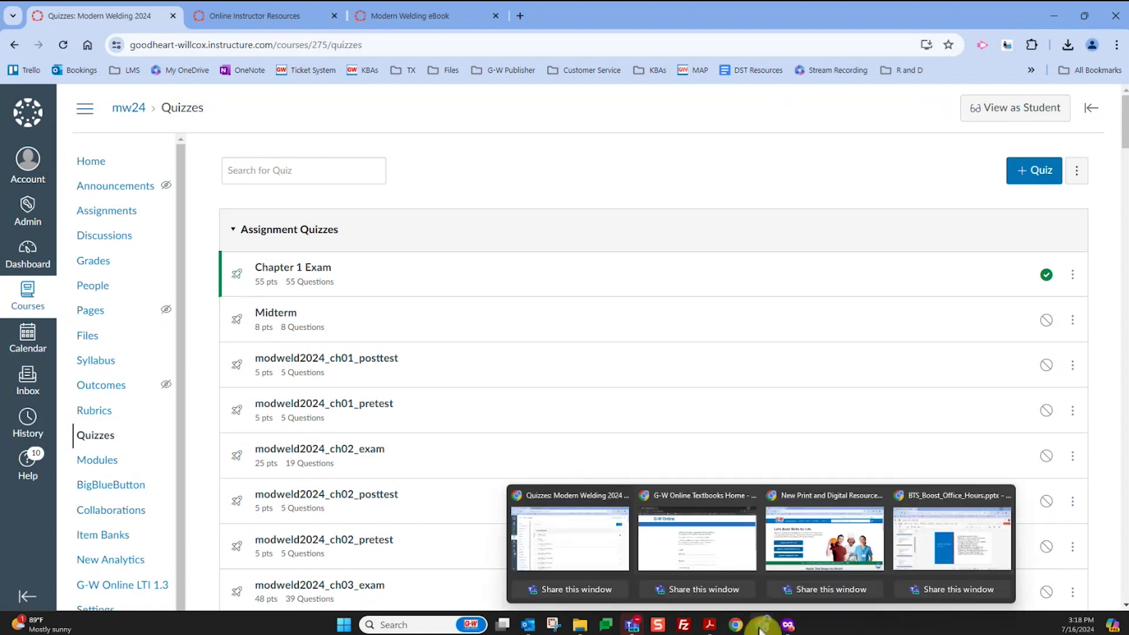
pyautogui.click(782, 524)
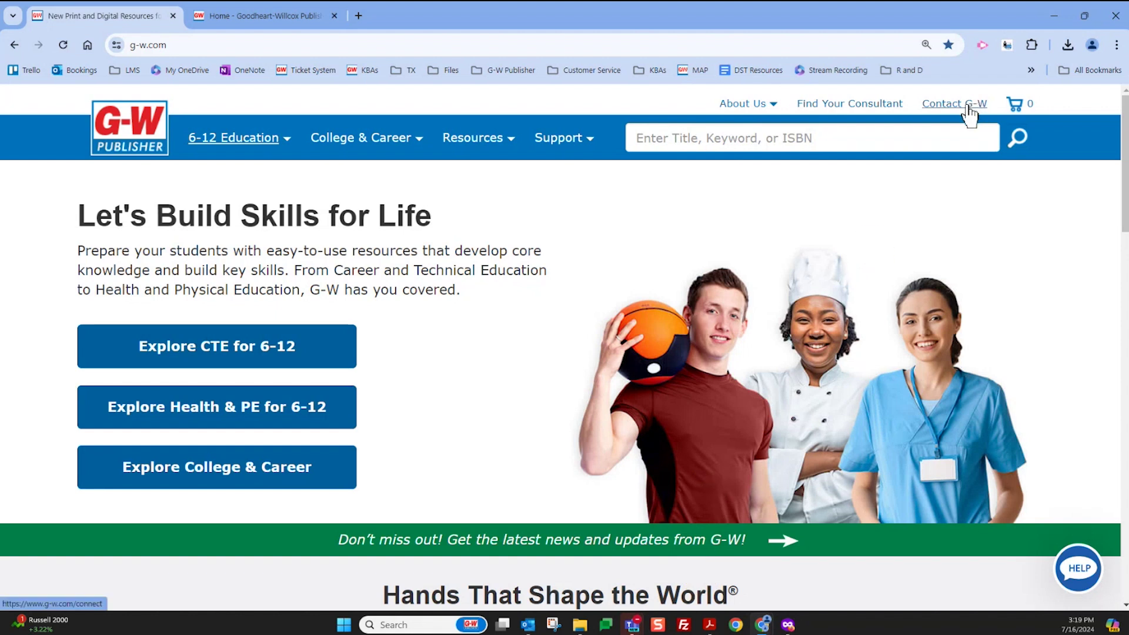
# Look up the educational consultant for College grade level in Illinois
pyautogui.click(867, 110)
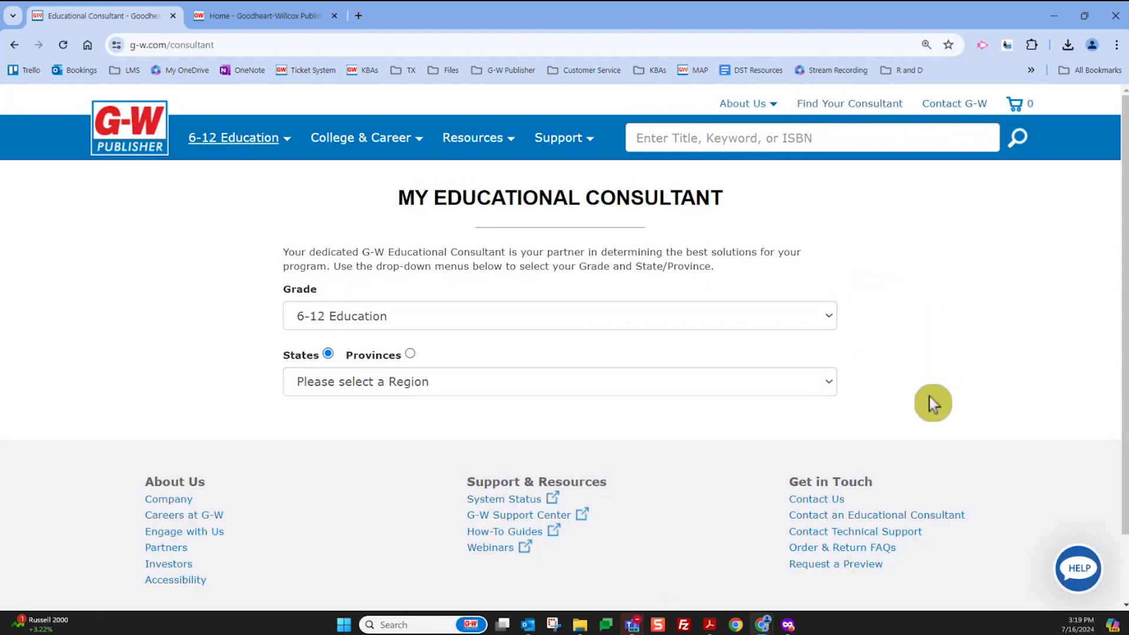
pyautogui.click(441, 313)
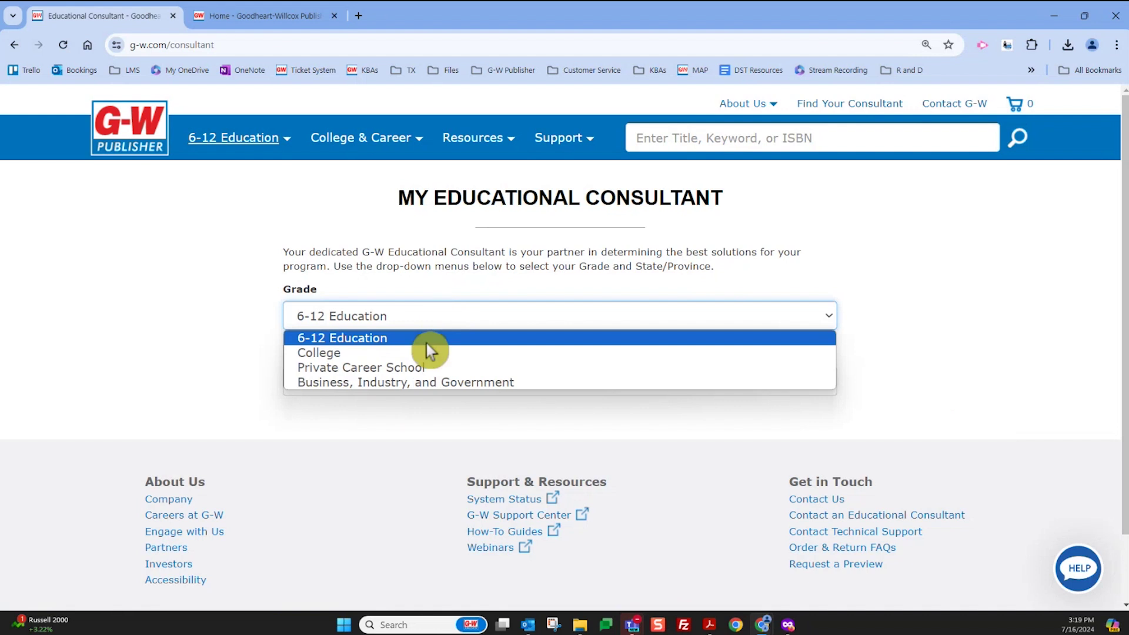
pyautogui.click(393, 354)
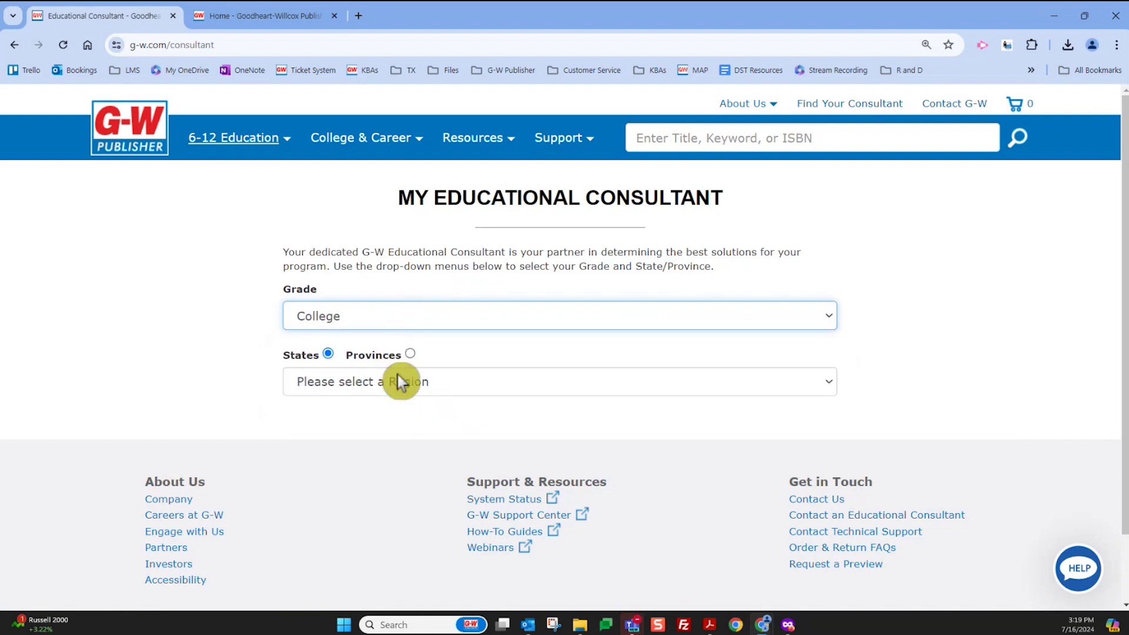
pyautogui.click(407, 386)
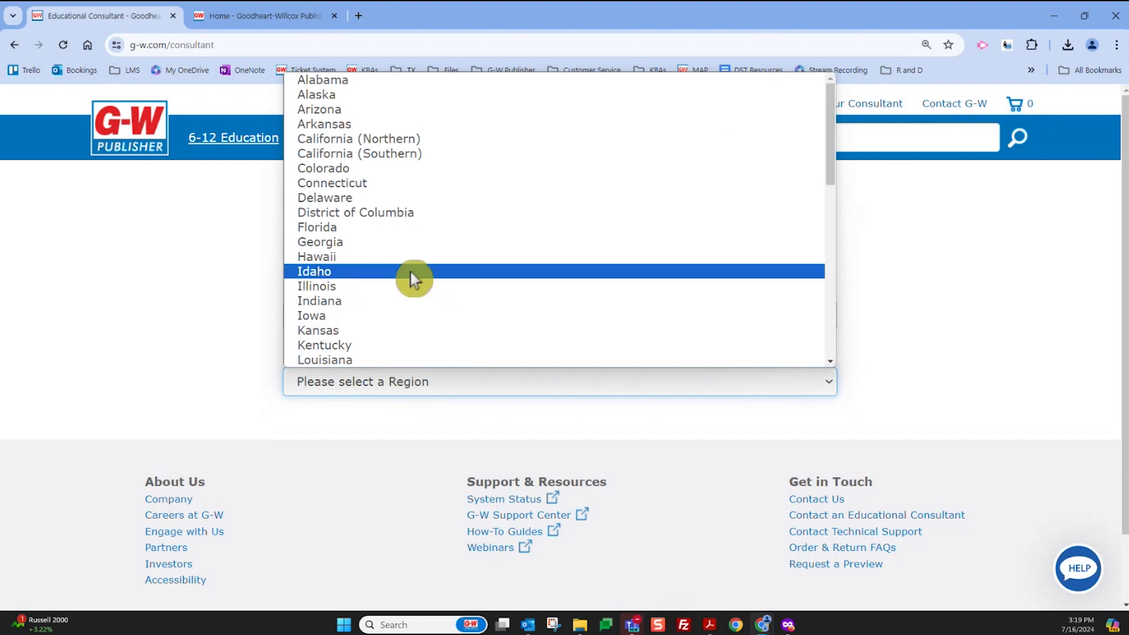
pyautogui.click(411, 289)
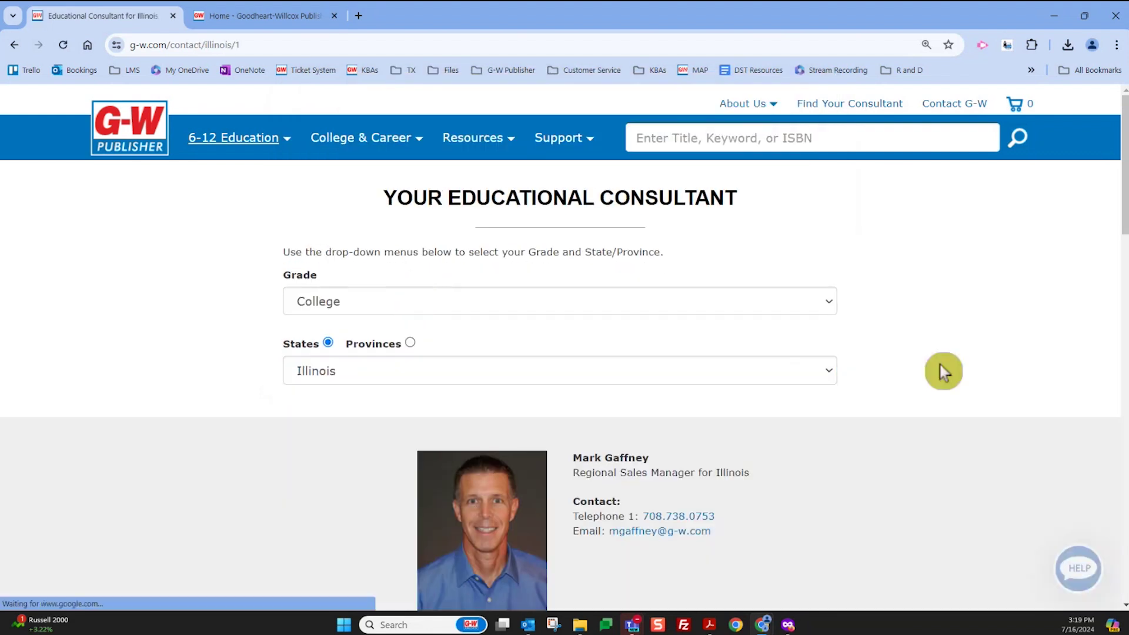
pyautogui.scroll(-2, 883, 382)
pyautogui.scroll(-1, 826, 400)
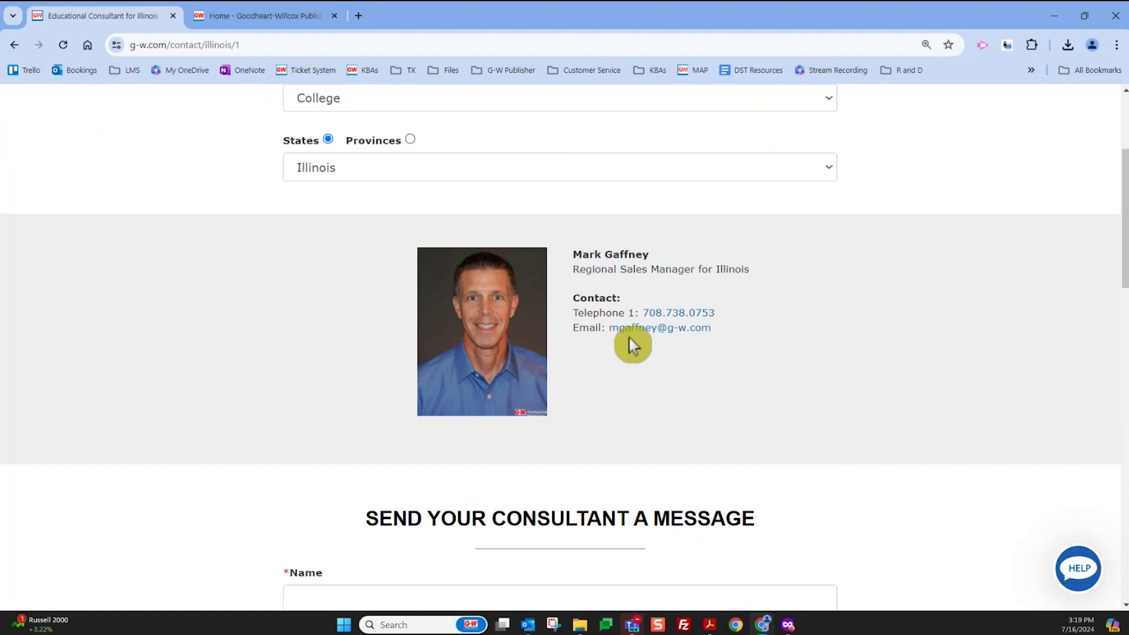
pyautogui.scroll(-7, 630, 340)
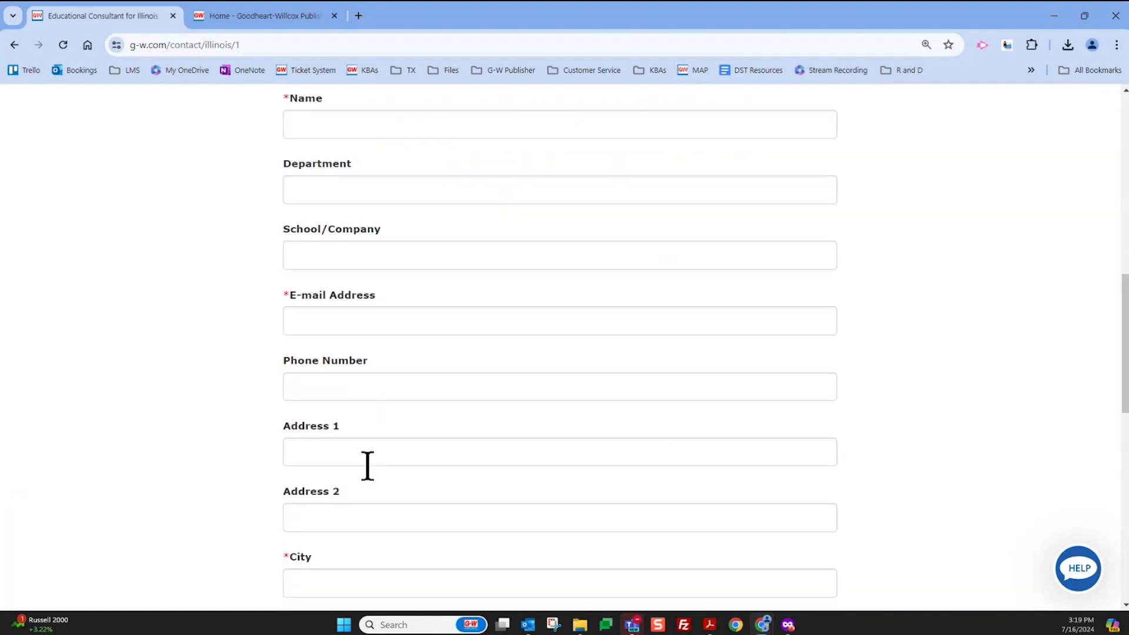
pyautogui.scroll(9, 535, 470)
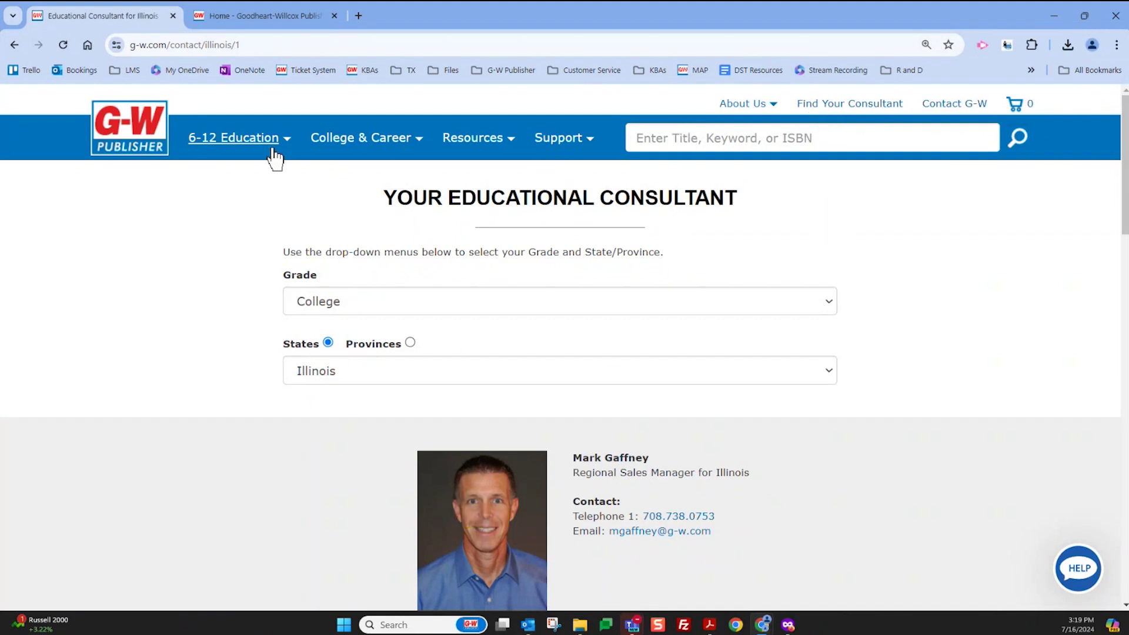
# Open 6-12 Digital Solutions from the 6-12 Education menu and scroll through the page
pyautogui.click(241, 148)
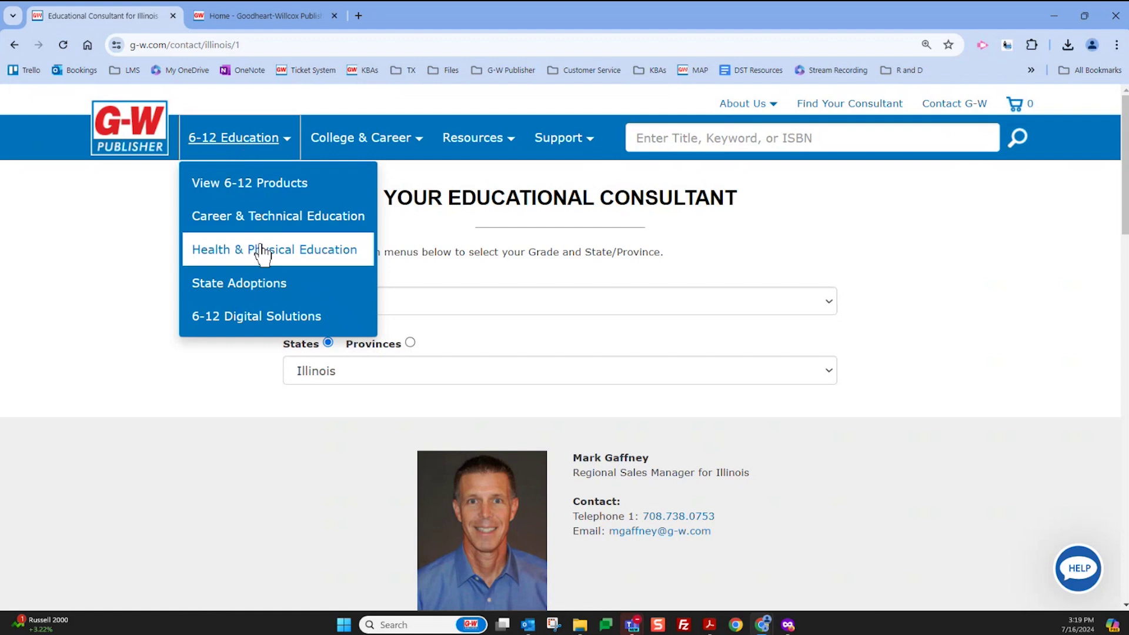
pyautogui.click(259, 321)
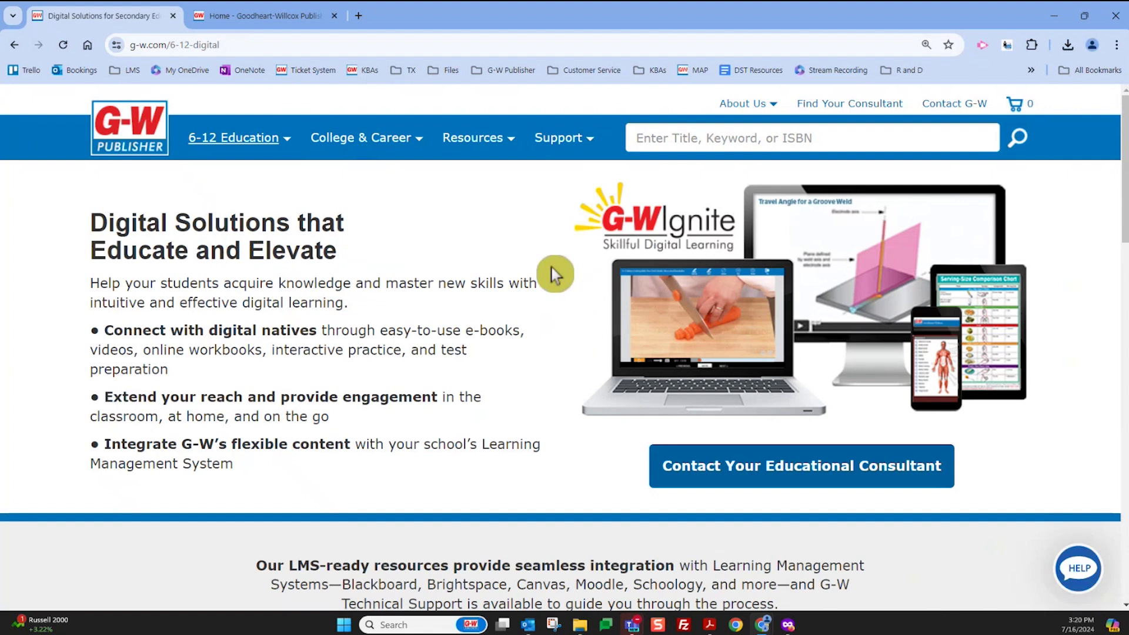
pyautogui.scroll(-3, 418, 490)
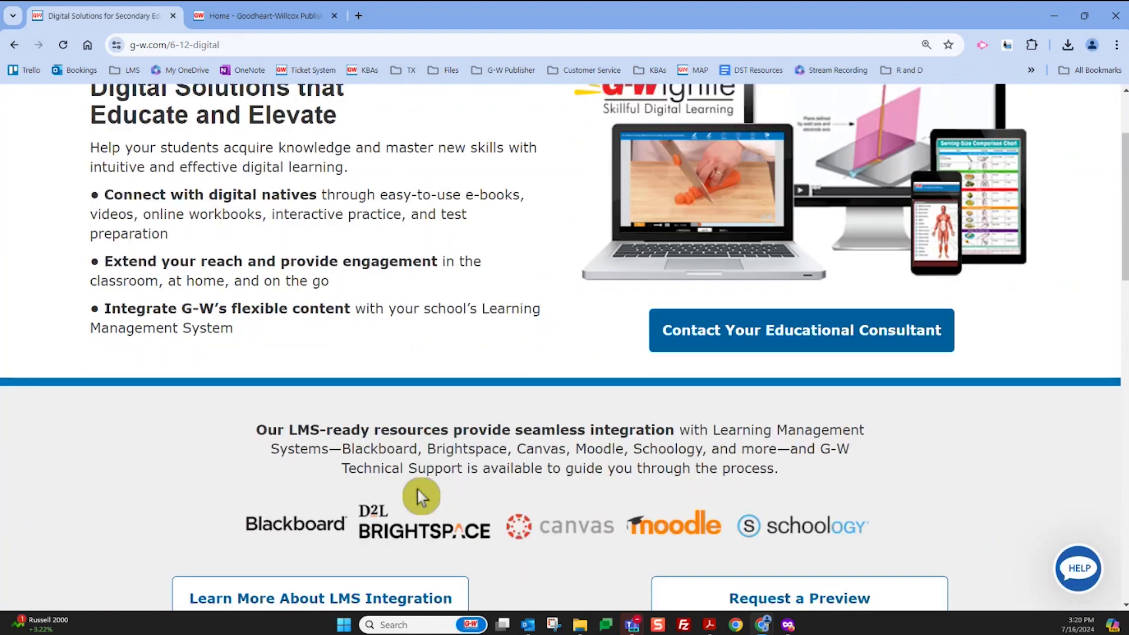
pyautogui.scroll(-2, 418, 490)
pyautogui.scroll(-6, 693, 494)
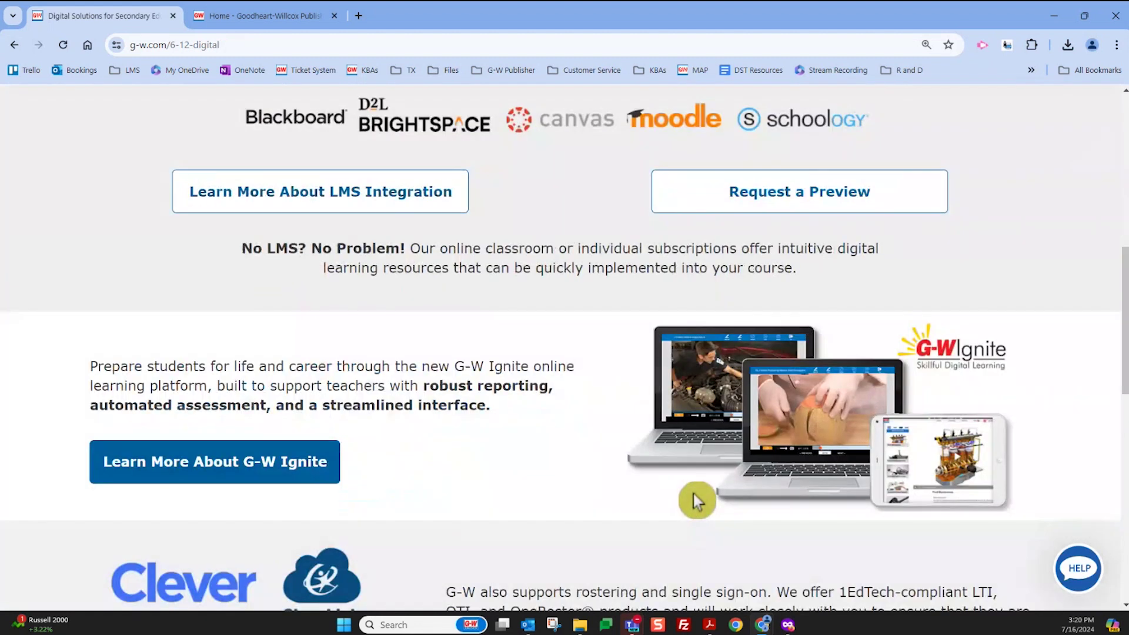
pyautogui.scroll(-2, 694, 494)
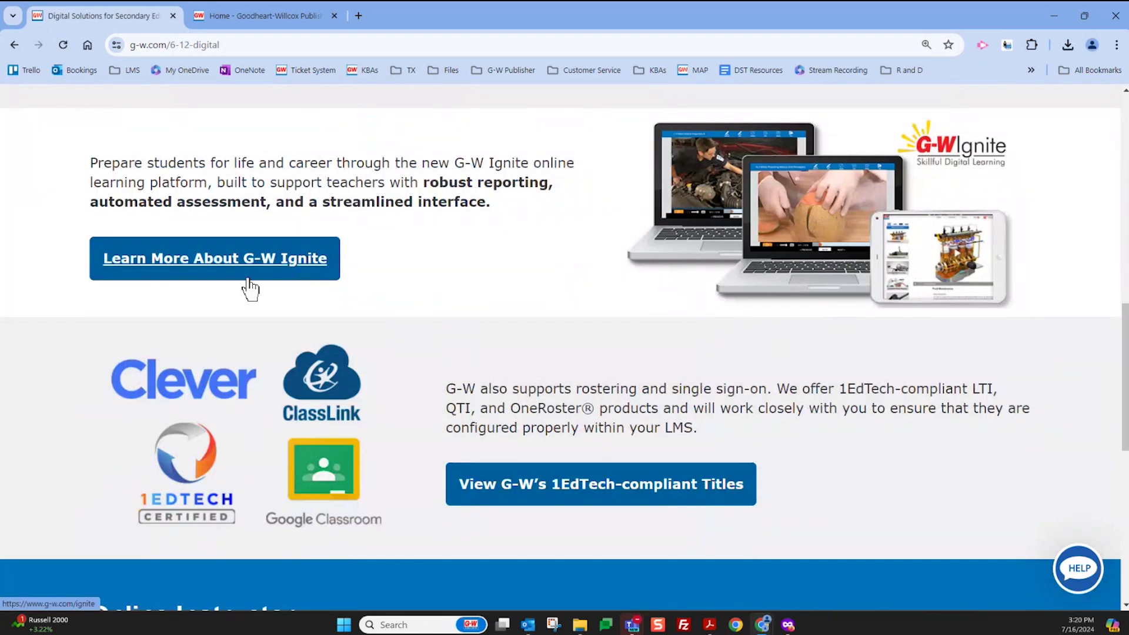
pyautogui.scroll(-3, 787, 289)
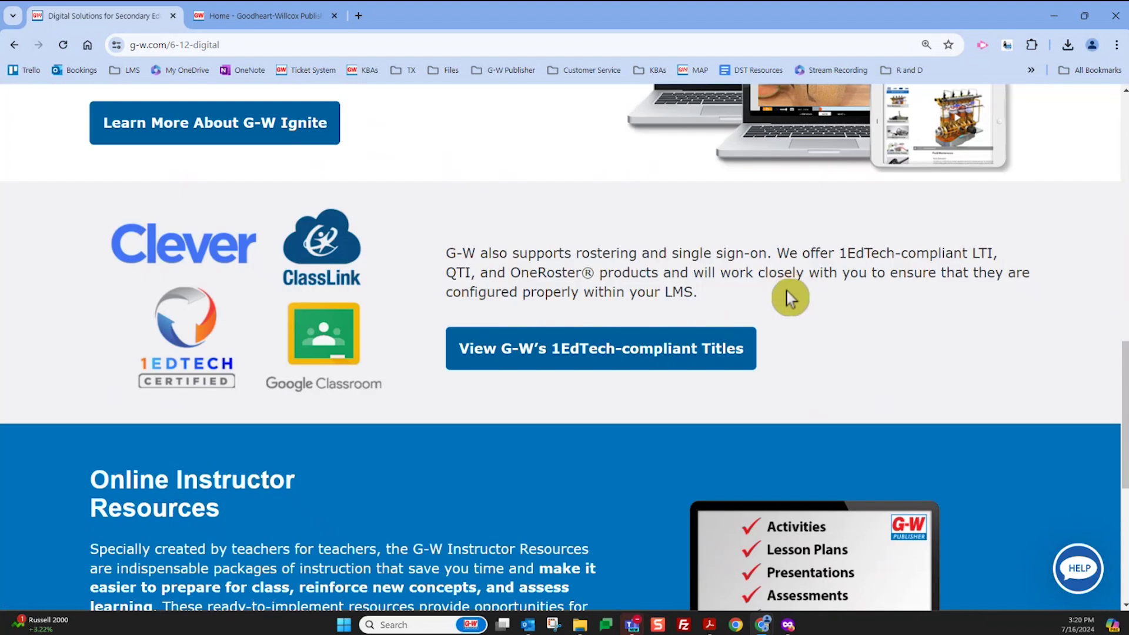
pyautogui.scroll(-5, 786, 291)
pyautogui.scroll(-2, 785, 292)
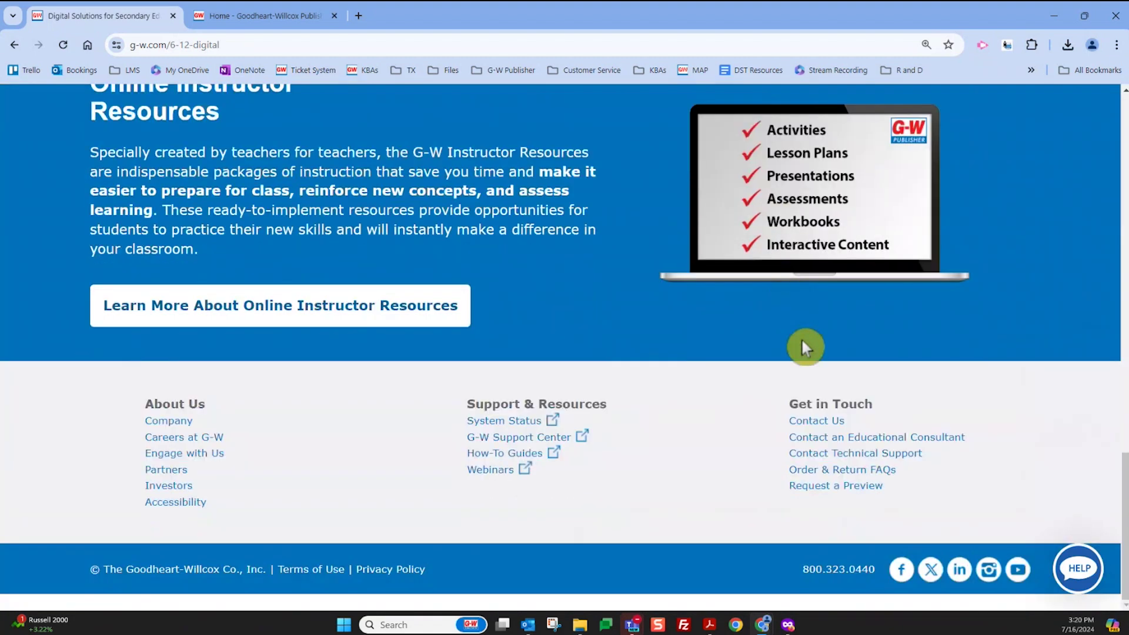
pyautogui.scroll(15, 805, 347)
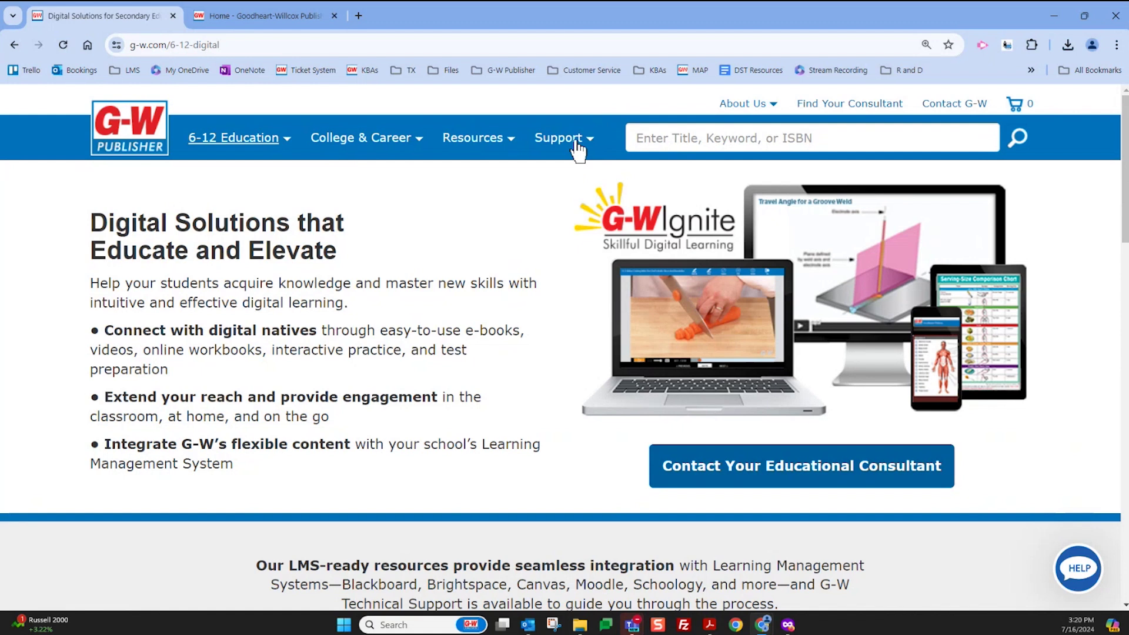
# Open the G-W Support Center home page from the support options
pyautogui.click(533, 73)
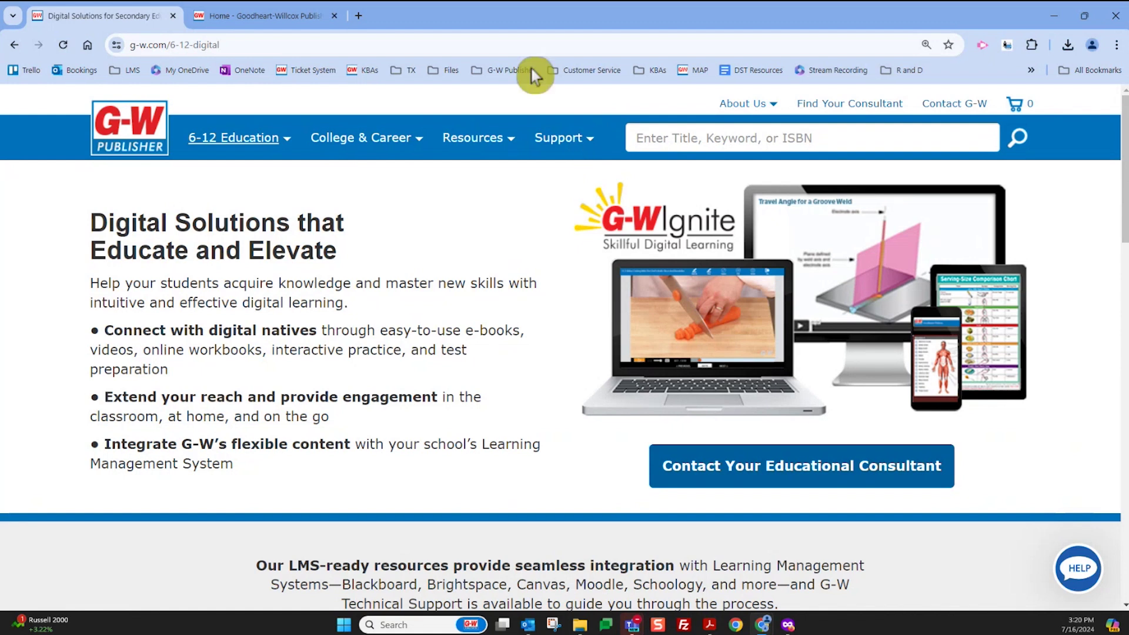
pyautogui.click(562, 141)
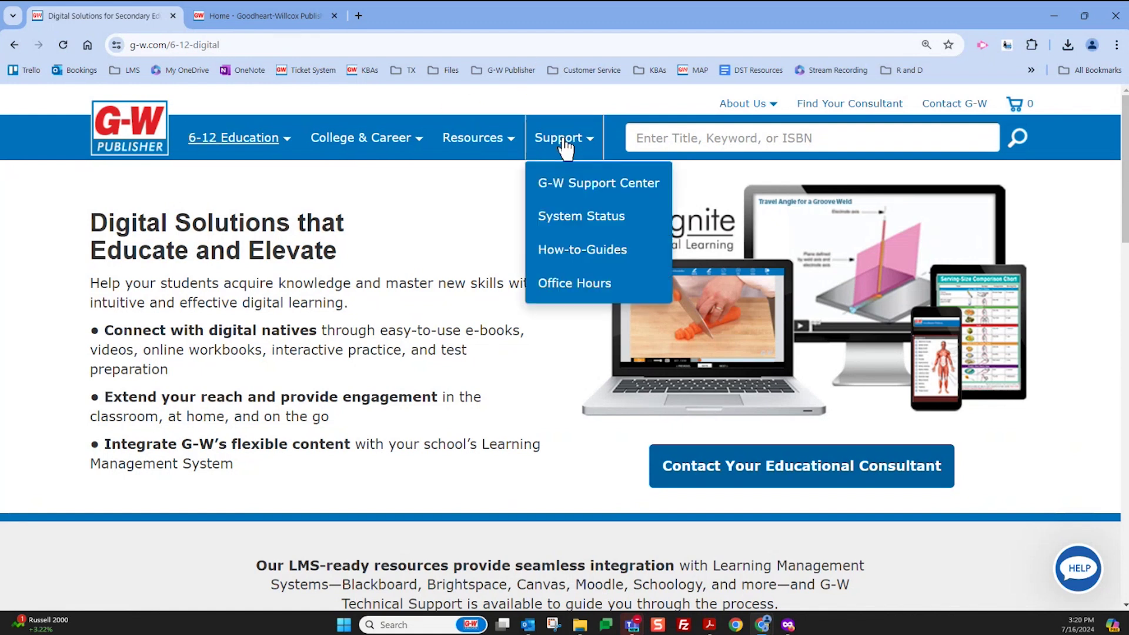
pyautogui.click(613, 183)
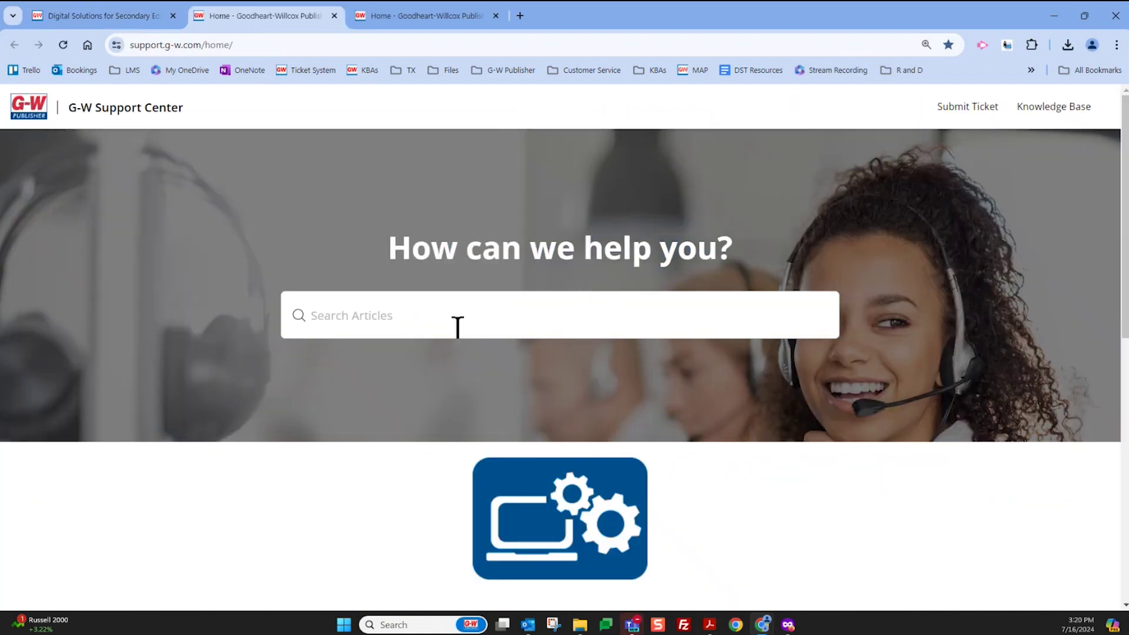
# Search the support knowledge base for 'G-W Ignite'
pyautogui.click(458, 327)
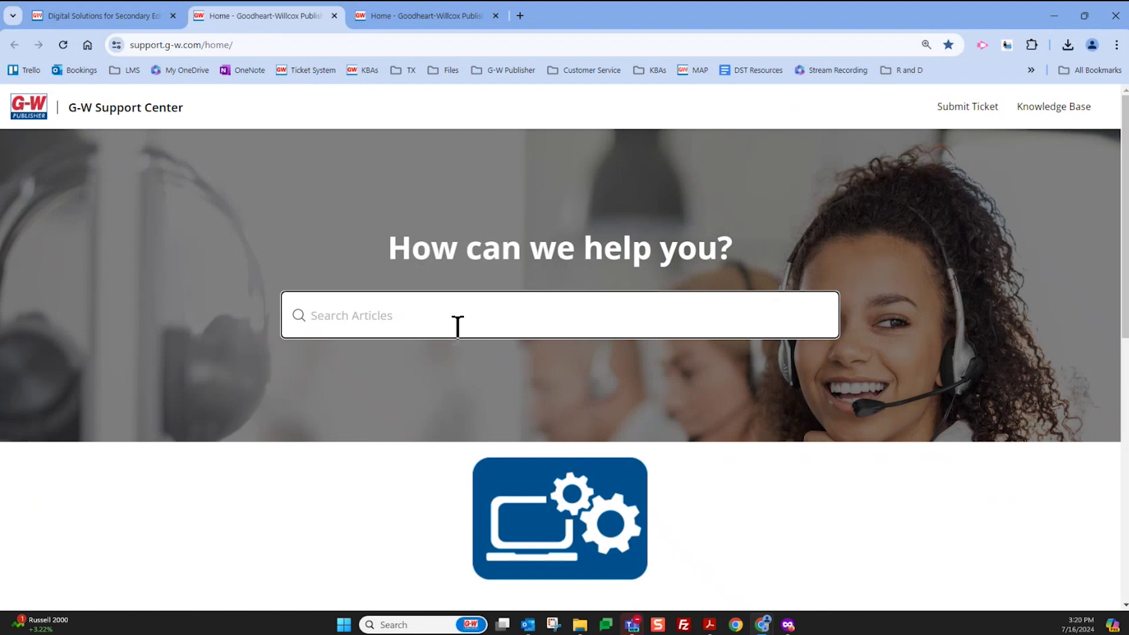
pyautogui.write('W Ignite')
pyautogui.press('Return')
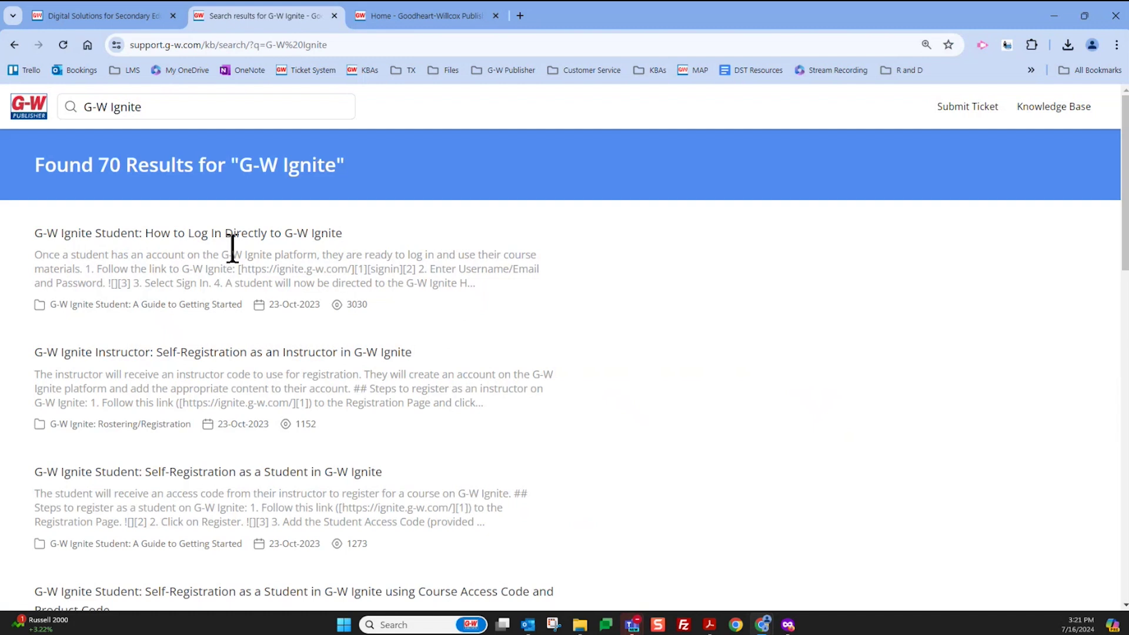
# Go back to the Support Center home and open How-To Guides > Career and Technical Education
pyautogui.click(24, 47)
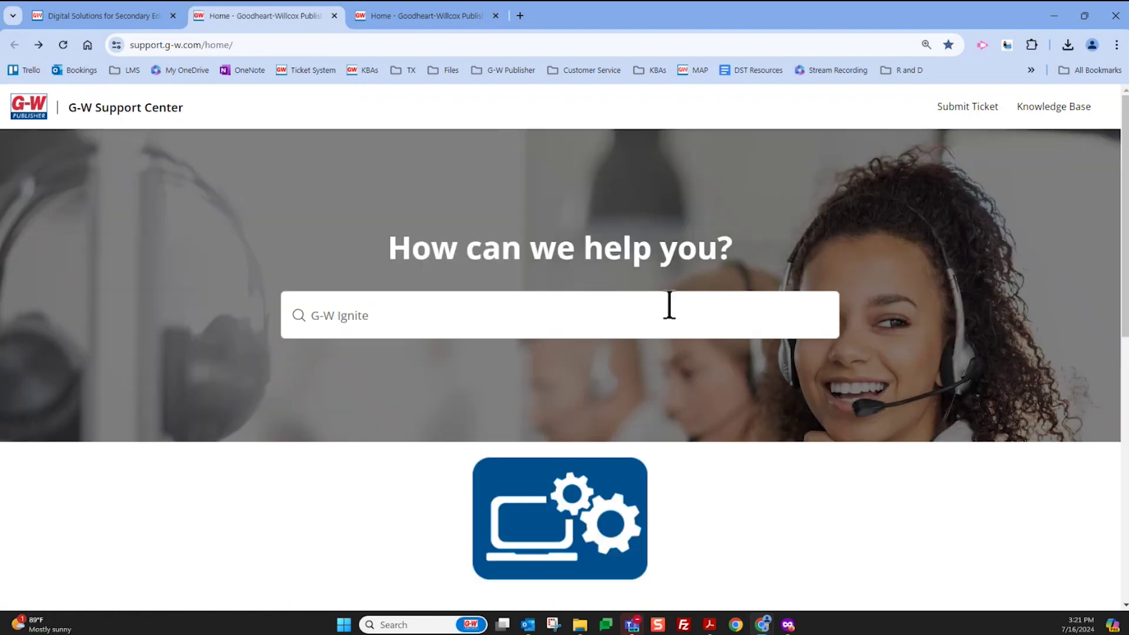
pyautogui.scroll(-10, 669, 306)
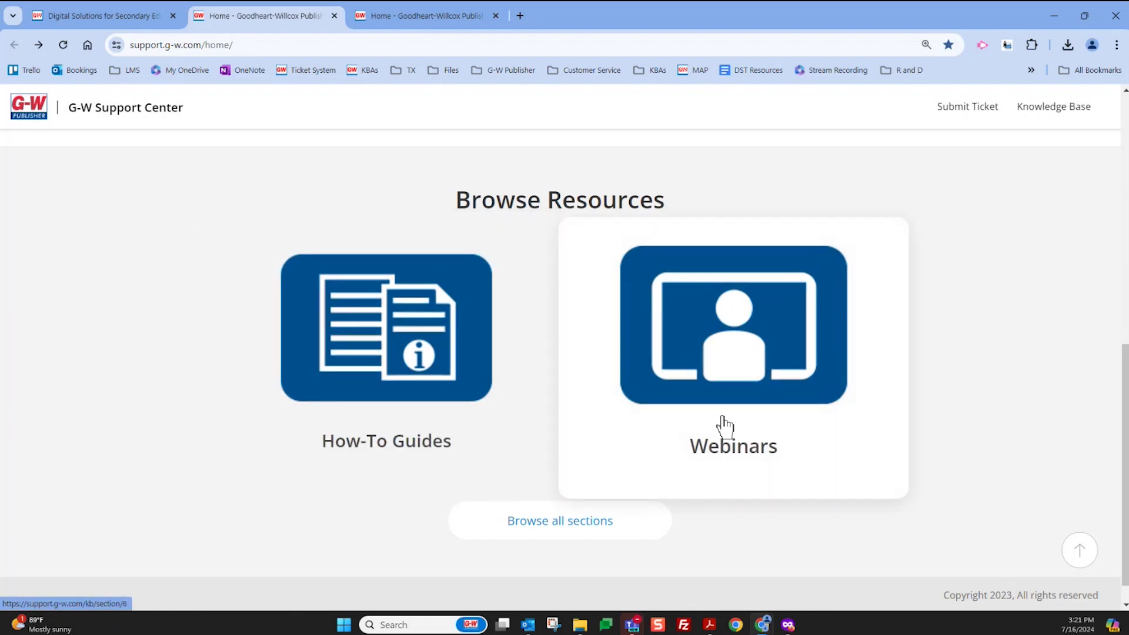
pyautogui.click(475, 376)
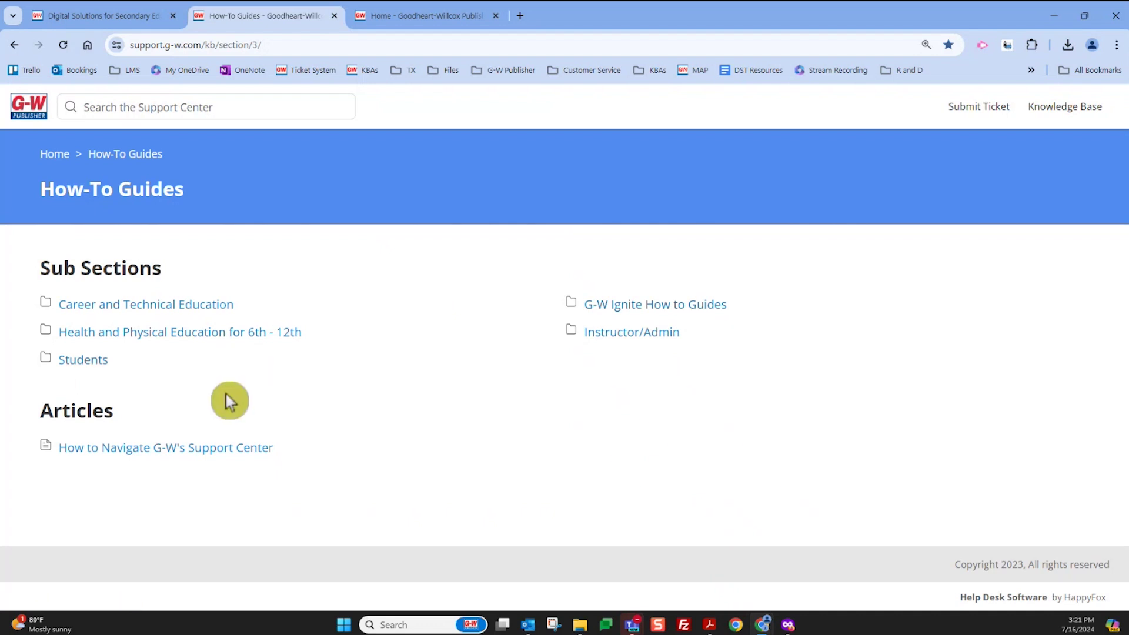
pyautogui.click(165, 307)
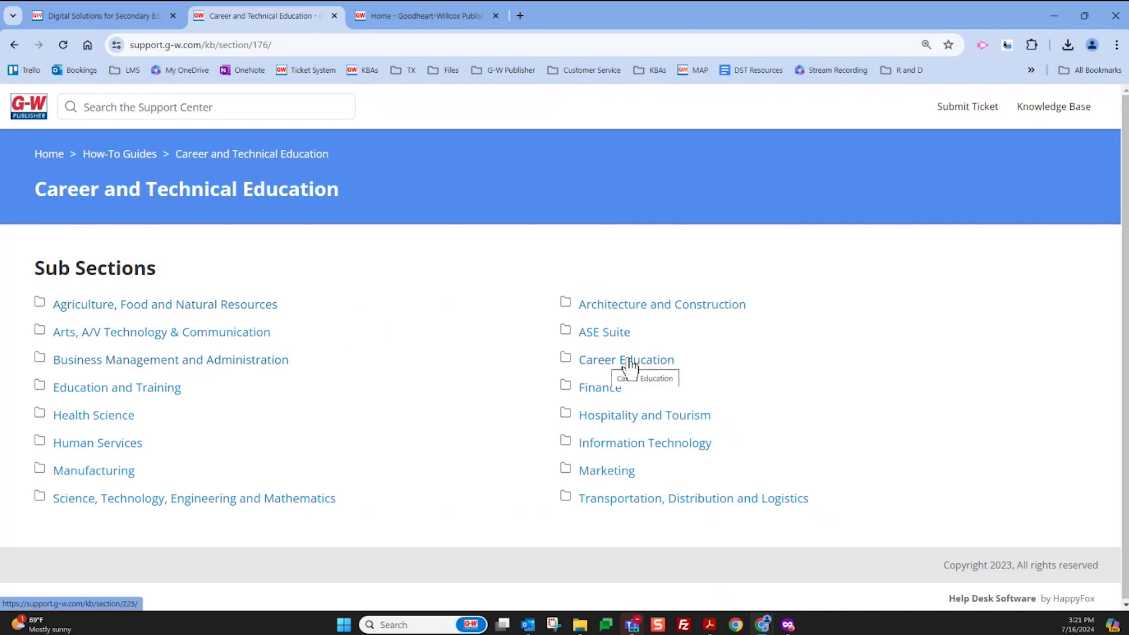
# Glance at the Architecture and Construction guides, then switch to Education and Training
pyautogui.click(631, 309)
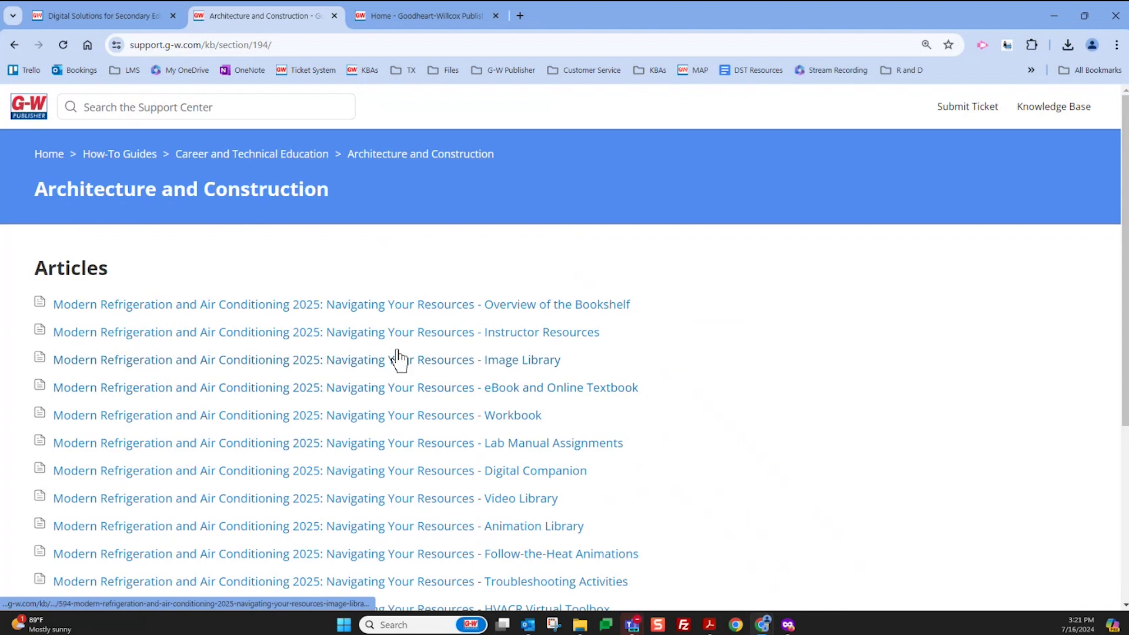
pyautogui.scroll(-2, 410, 454)
pyautogui.scroll(2, 409, 456)
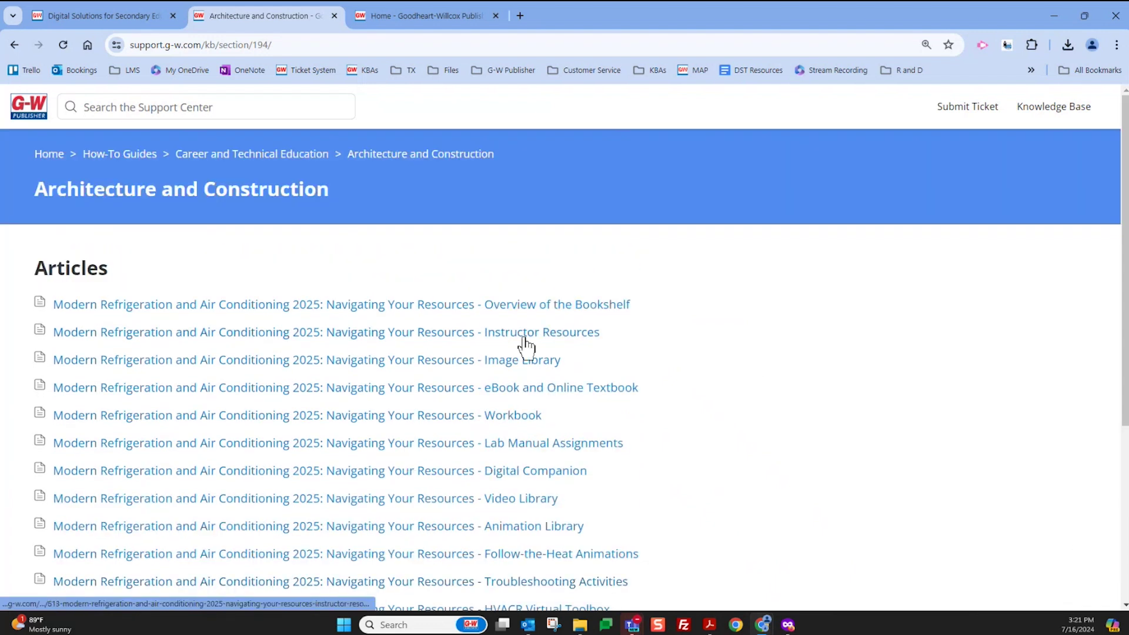
pyautogui.click(13, 46)
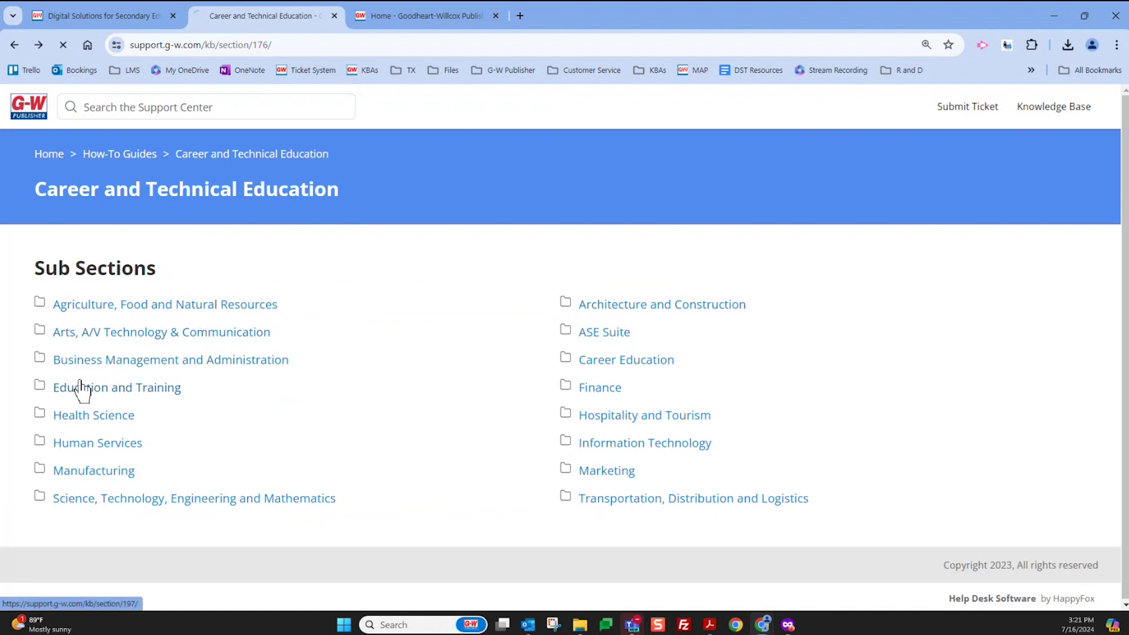
pyautogui.click(82, 391)
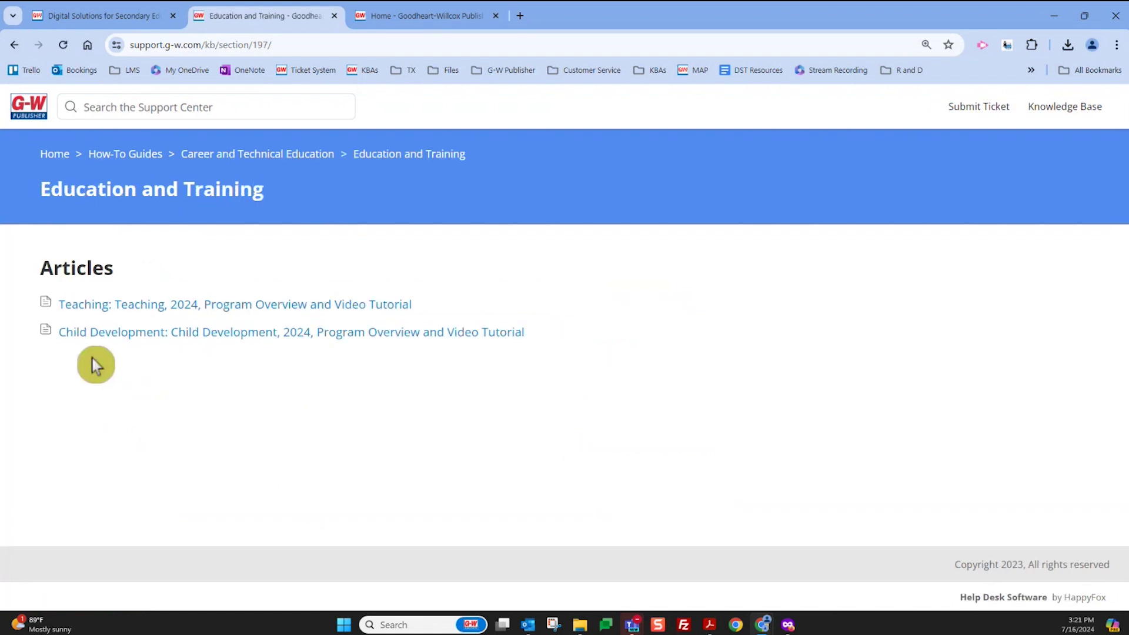
# Read through the Teaching, 2024 article's PPT, video and Online Training Videos sections
pyautogui.click(124, 304)
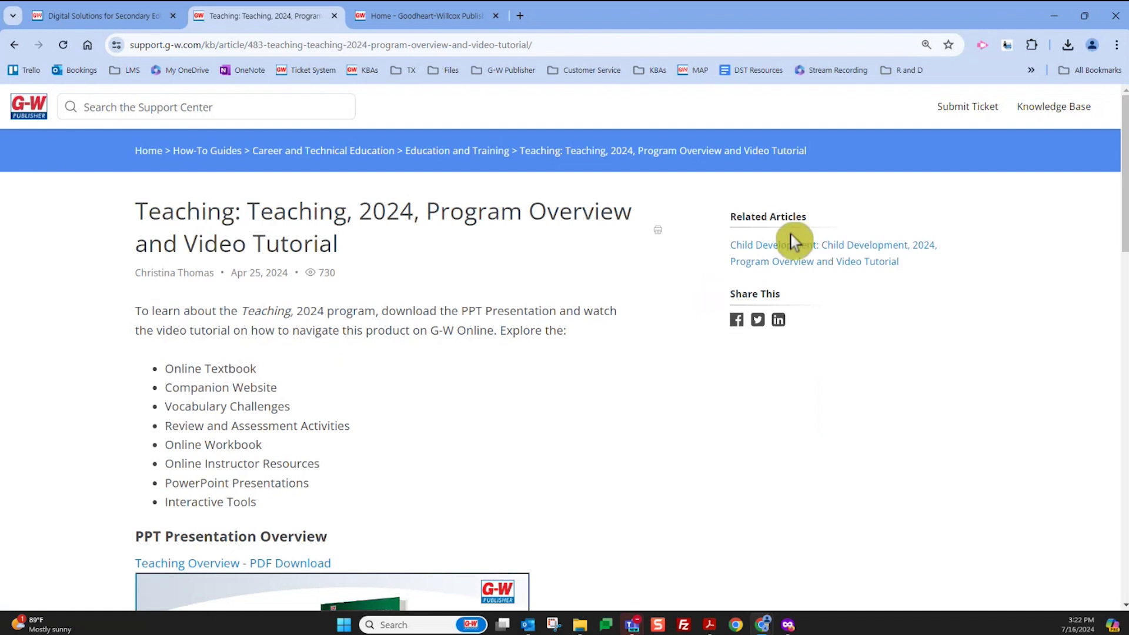
pyautogui.scroll(-1, 315, 327)
pyautogui.scroll(-4, 298, 327)
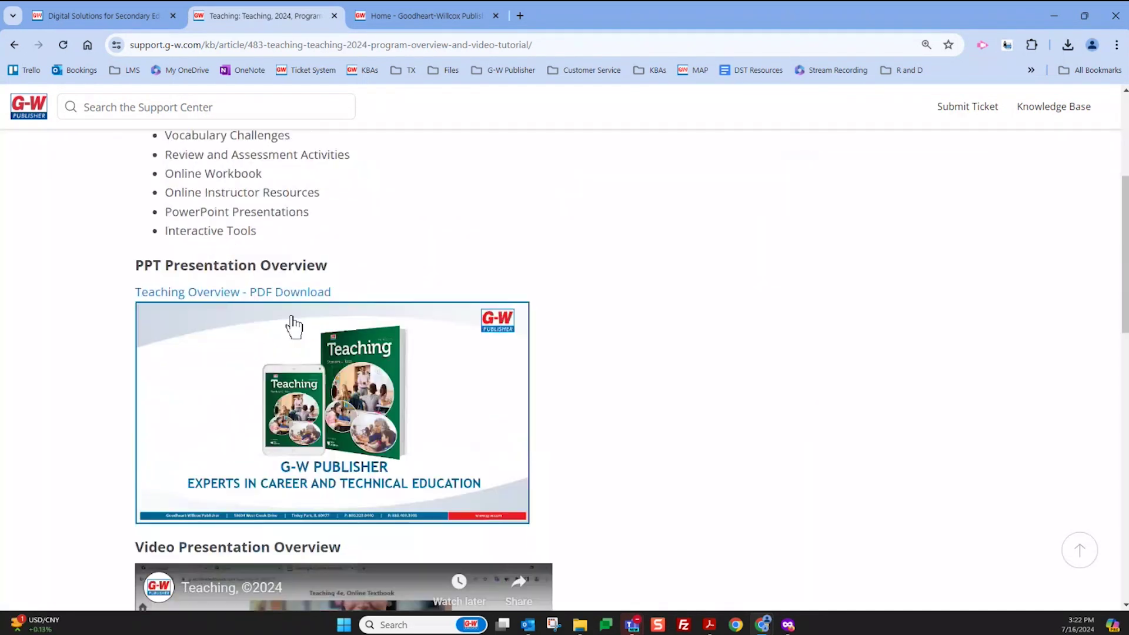
pyautogui.scroll(-3, 295, 330)
pyautogui.scroll(1, 294, 340)
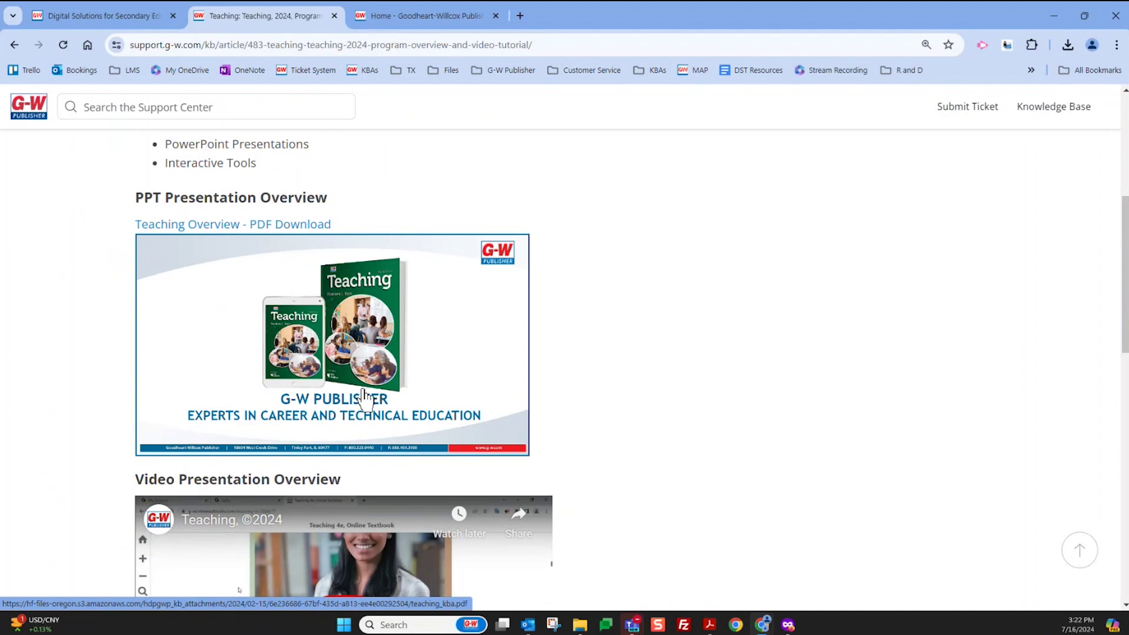
pyautogui.scroll(-3, 364, 397)
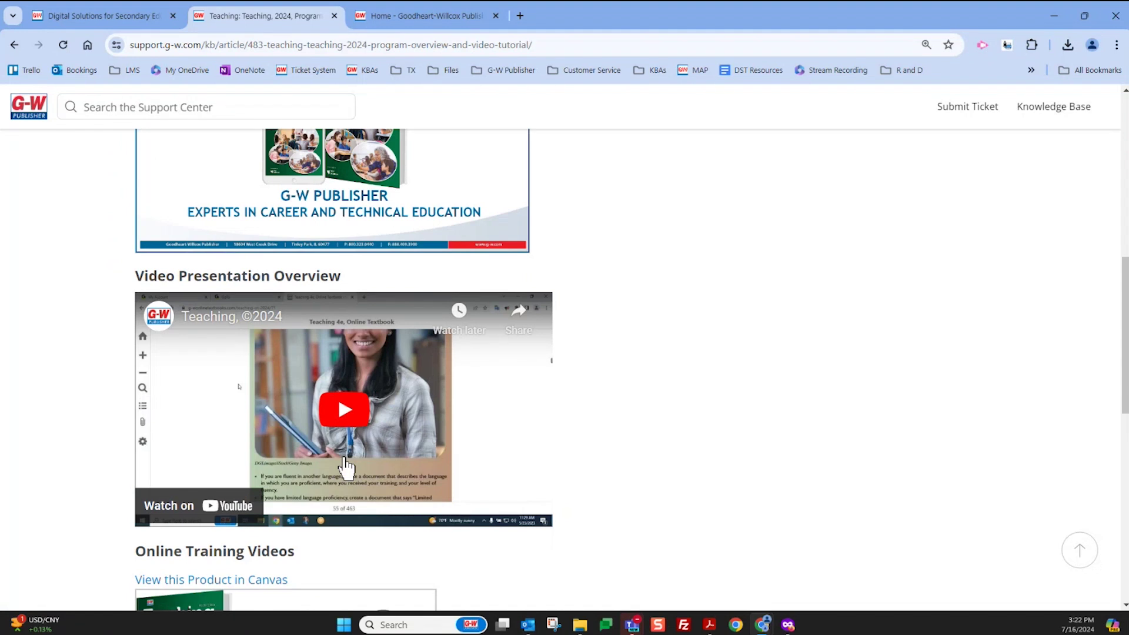
pyautogui.scroll(-5, 346, 469)
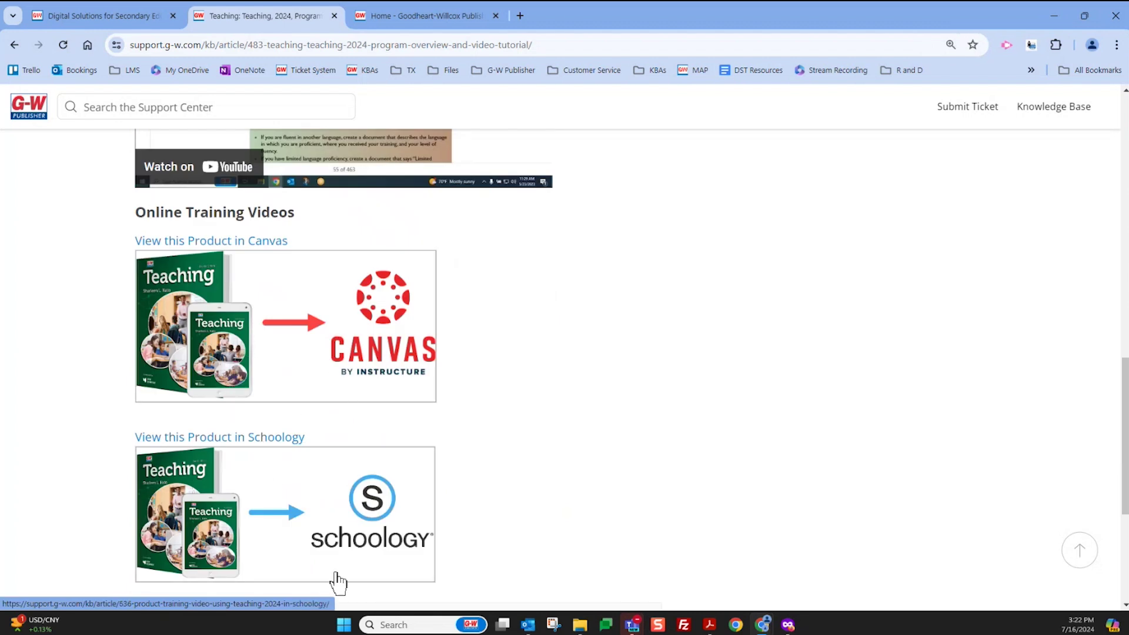
pyautogui.scroll(-2, 350, 515)
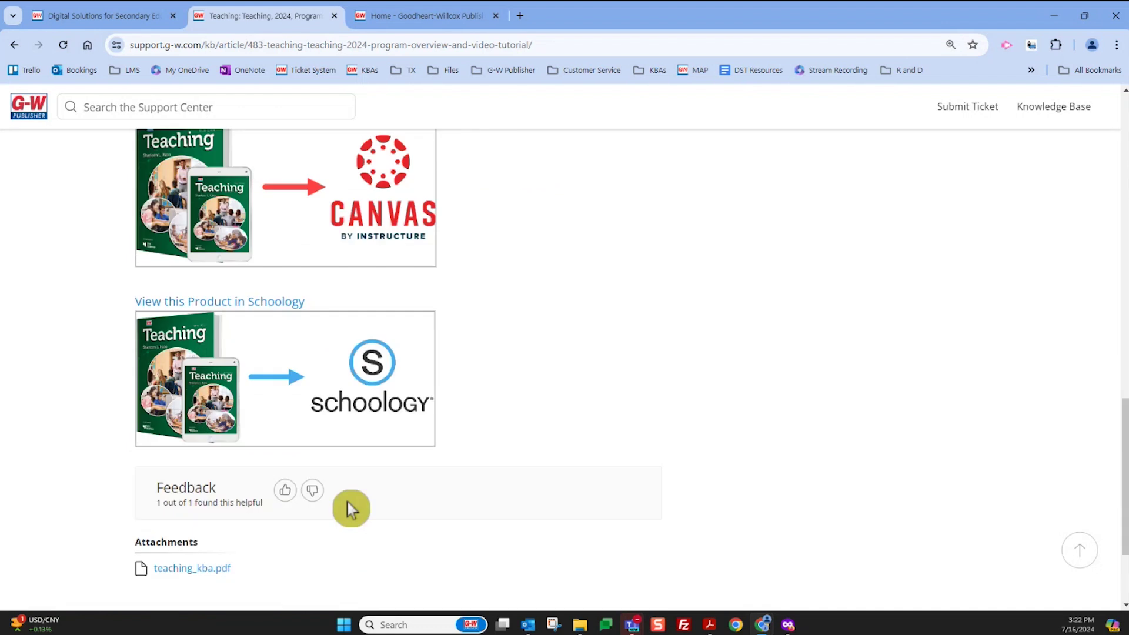
pyautogui.scroll(2, 347, 504)
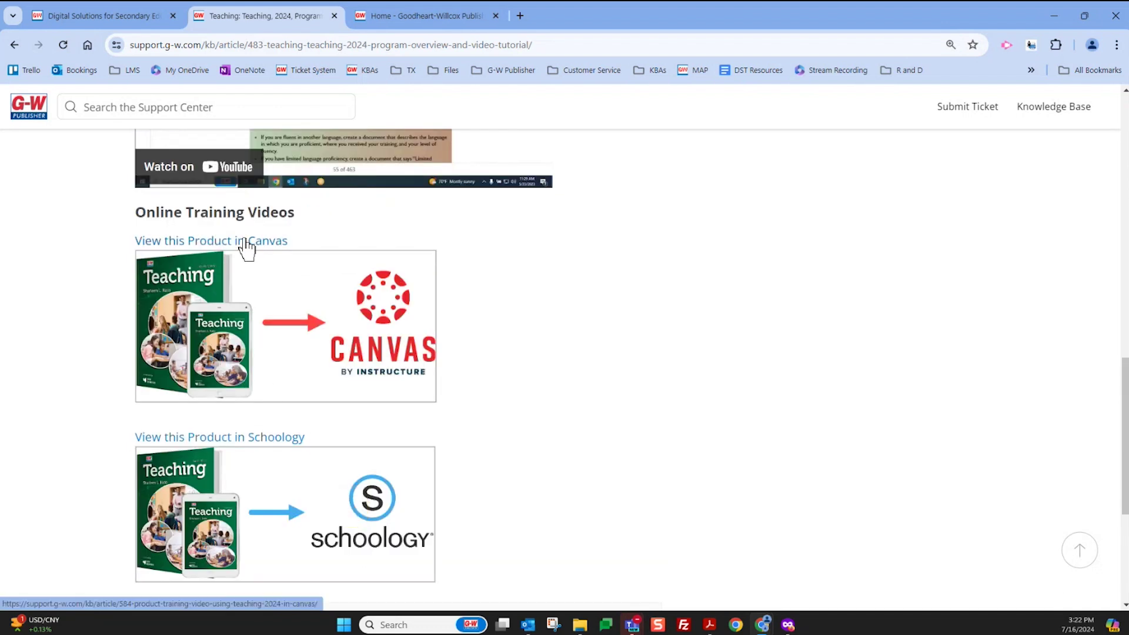
# Open the Teaching in Canvas training video article in a new tab, then return the original tab to Education and Training
pyautogui.click(247, 242)
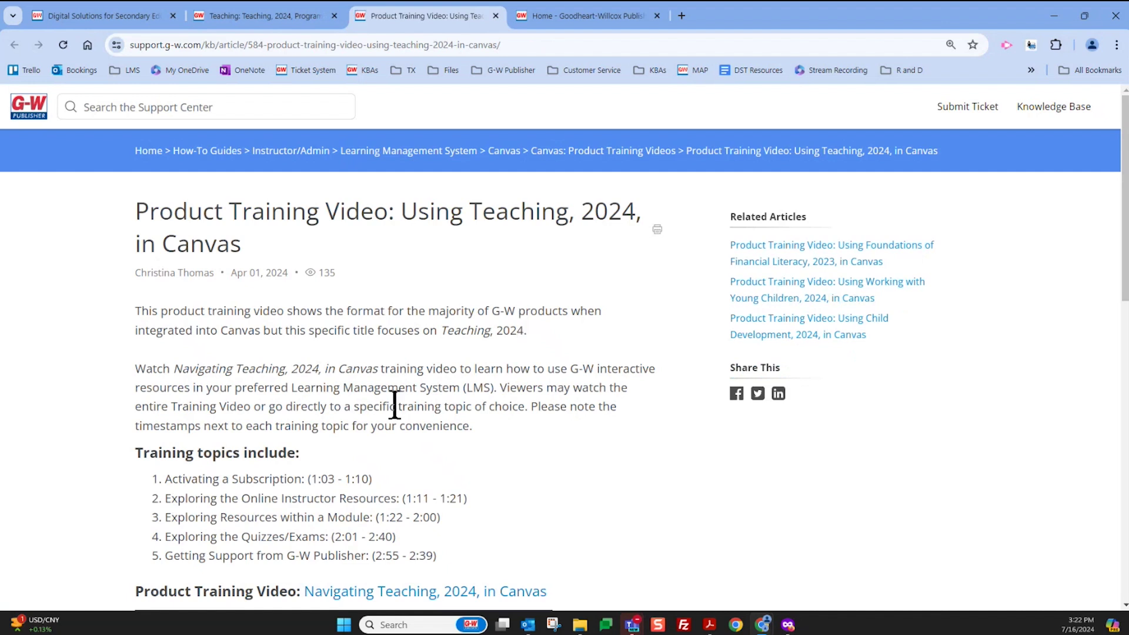
pyautogui.scroll(-5, 365, 418)
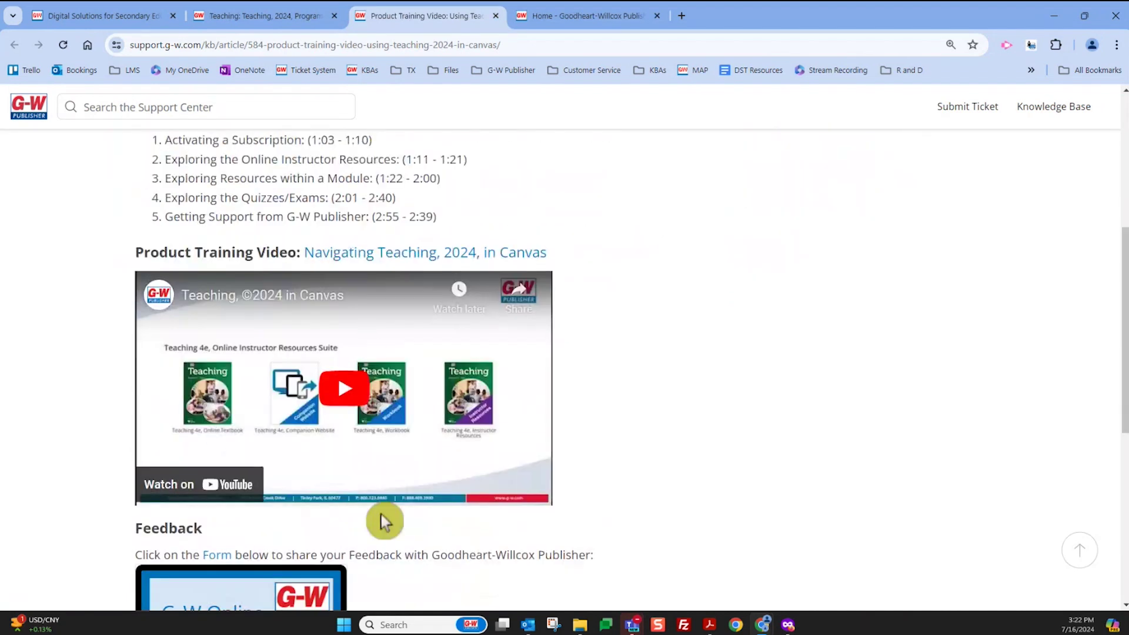
pyautogui.scroll(-4, 384, 521)
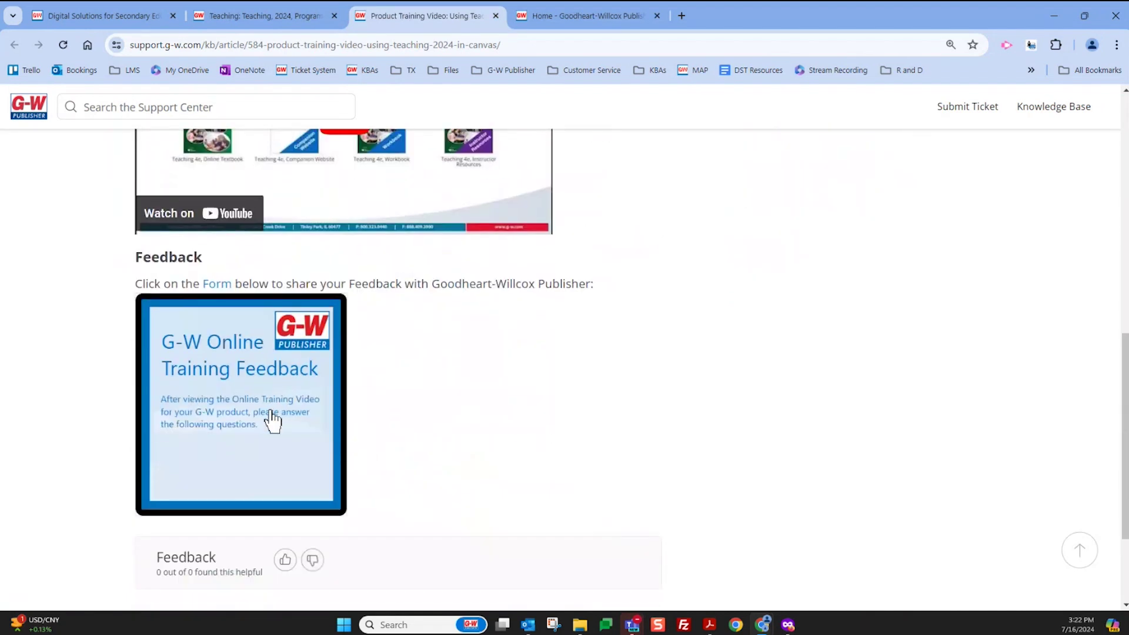
pyautogui.scroll(1, 561, 423)
pyautogui.scroll(10, 562, 422)
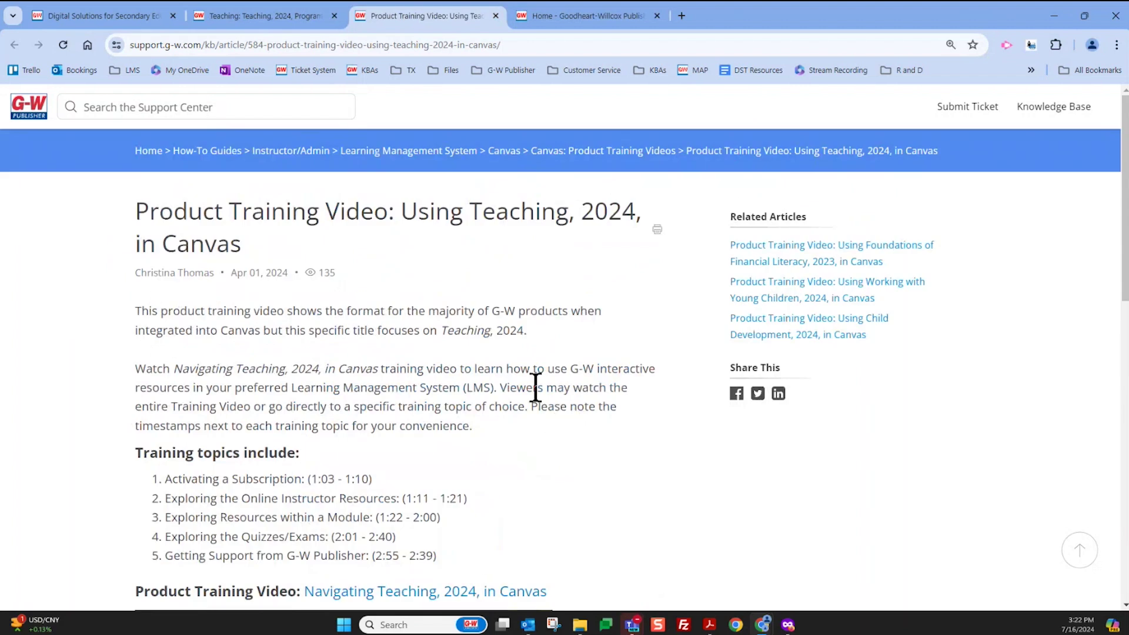
pyautogui.click(261, 17)
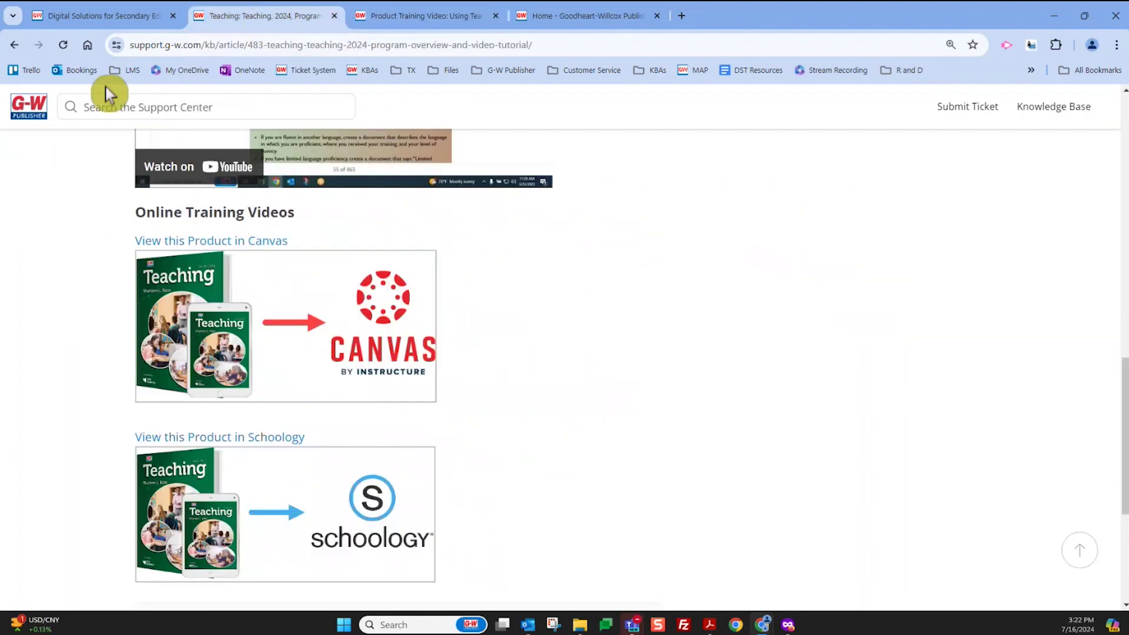
pyautogui.click(19, 42)
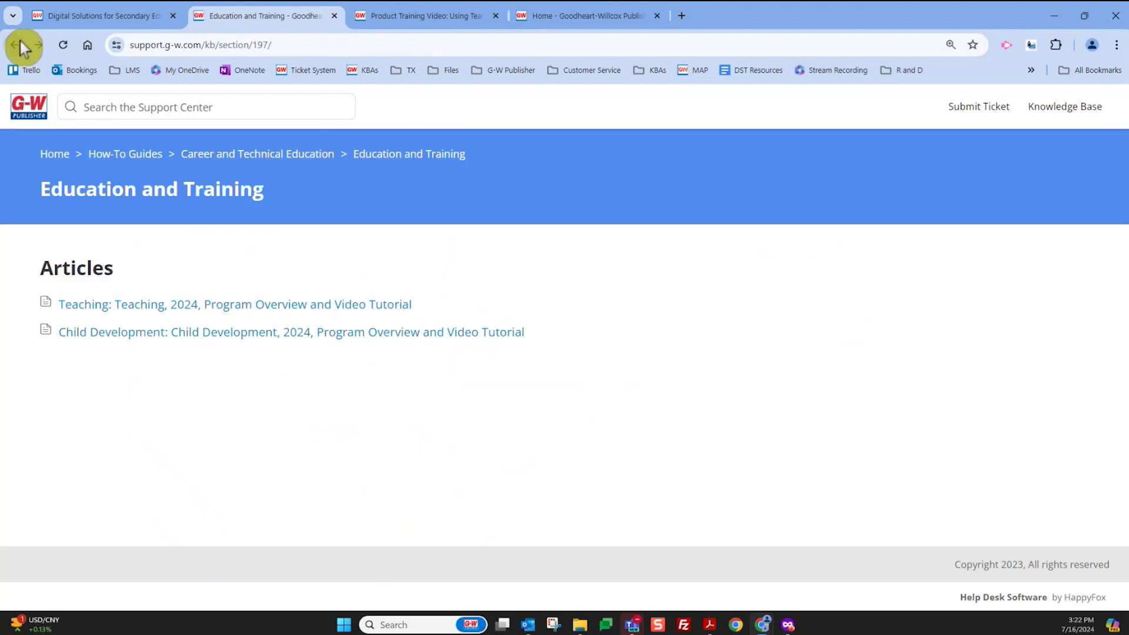
# Go back to the Career and Technical Education section listing its 16 career clusters
pyautogui.click(19, 43)
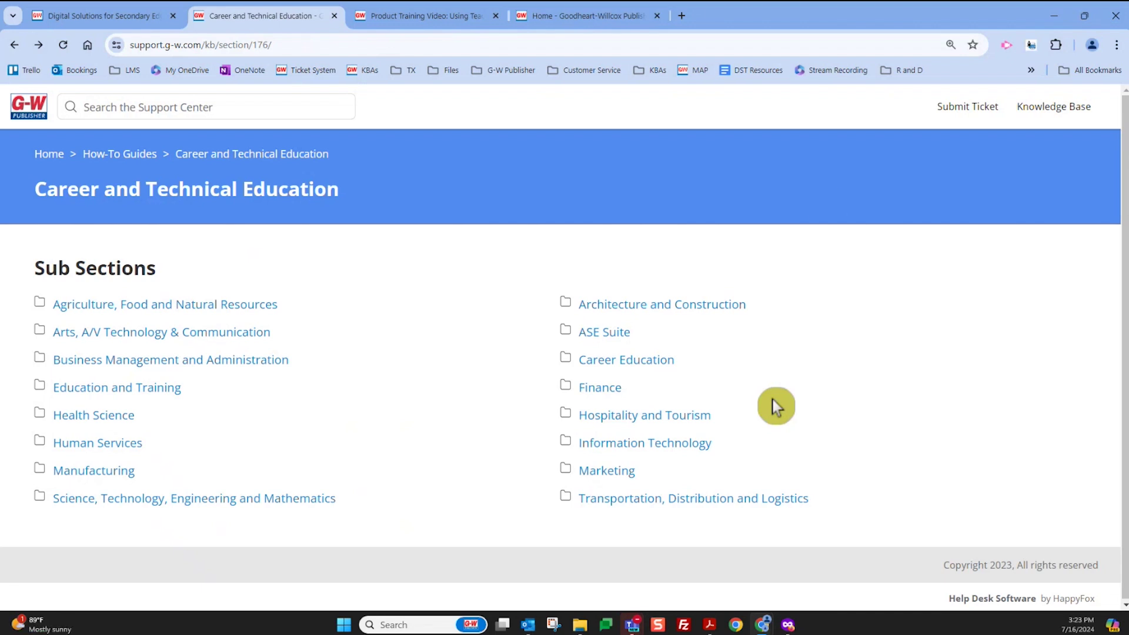
# Open the new support ticket form and enter the requester's full name
pyautogui.click(987, 113)
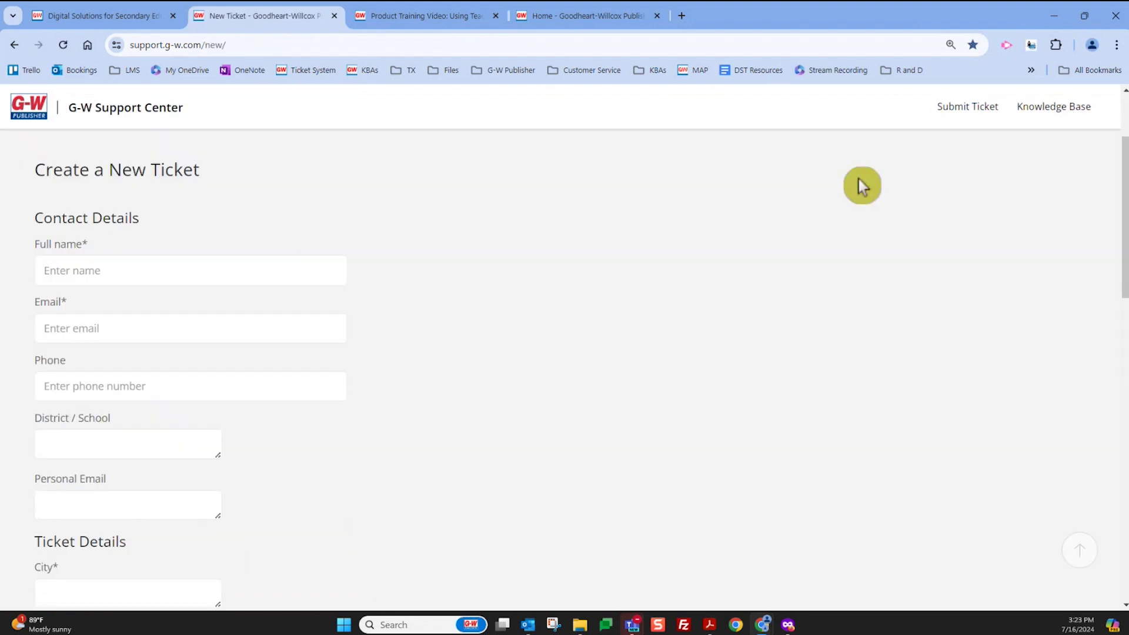
pyautogui.click(187, 276)
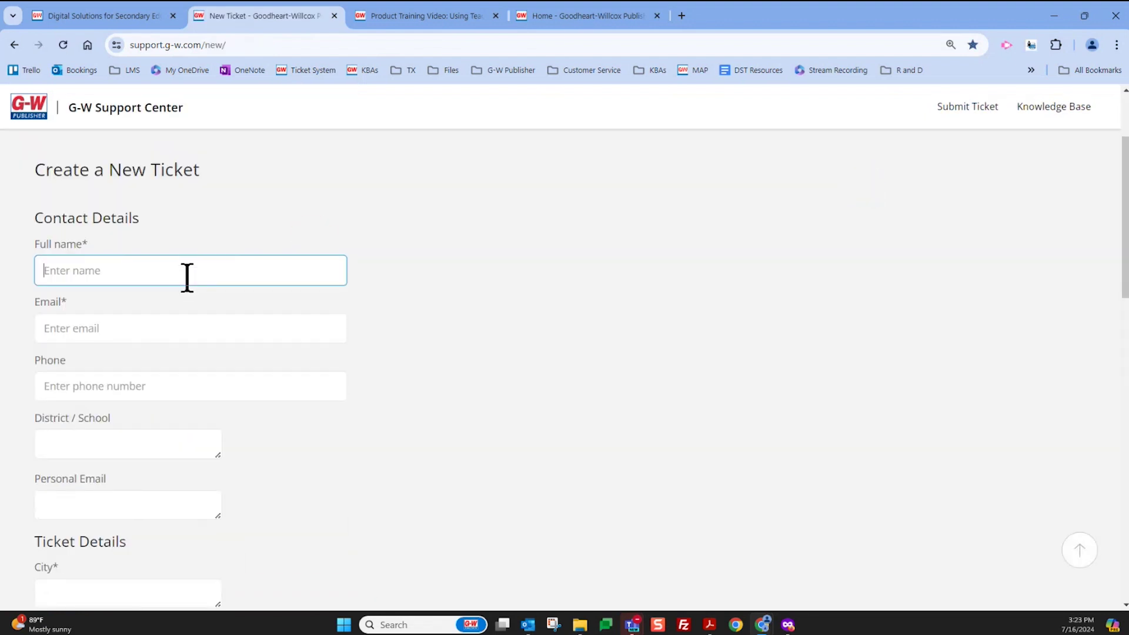
# Review the rest of the ticket form, then return to the how-to guides section
pyautogui.scroll(-2, 182, 385)
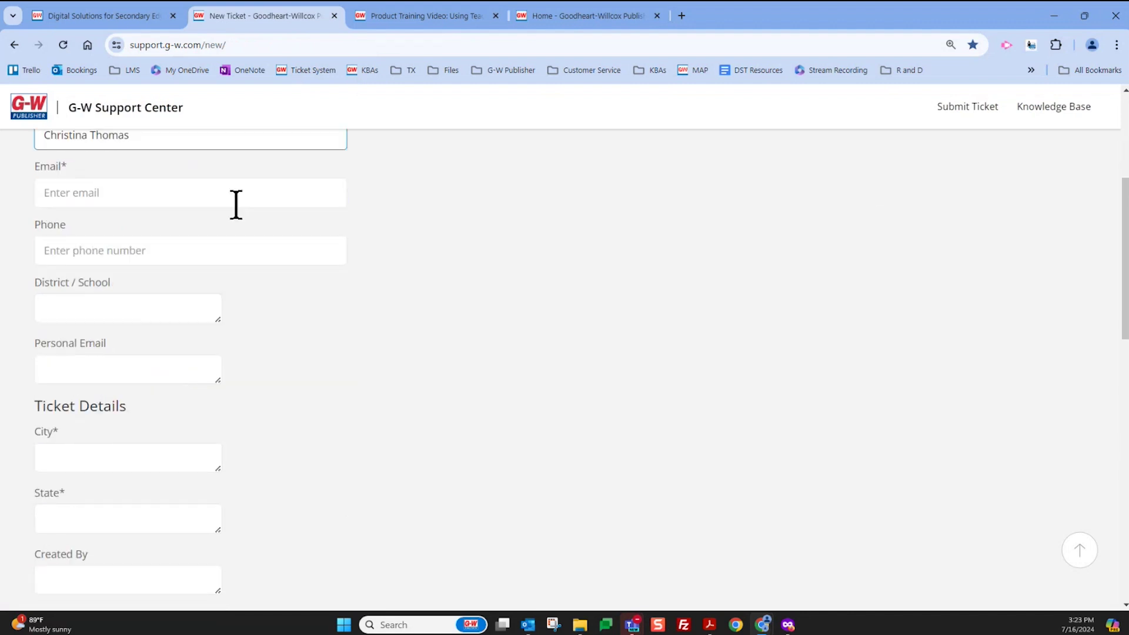
pyautogui.scroll(-2, 262, 458)
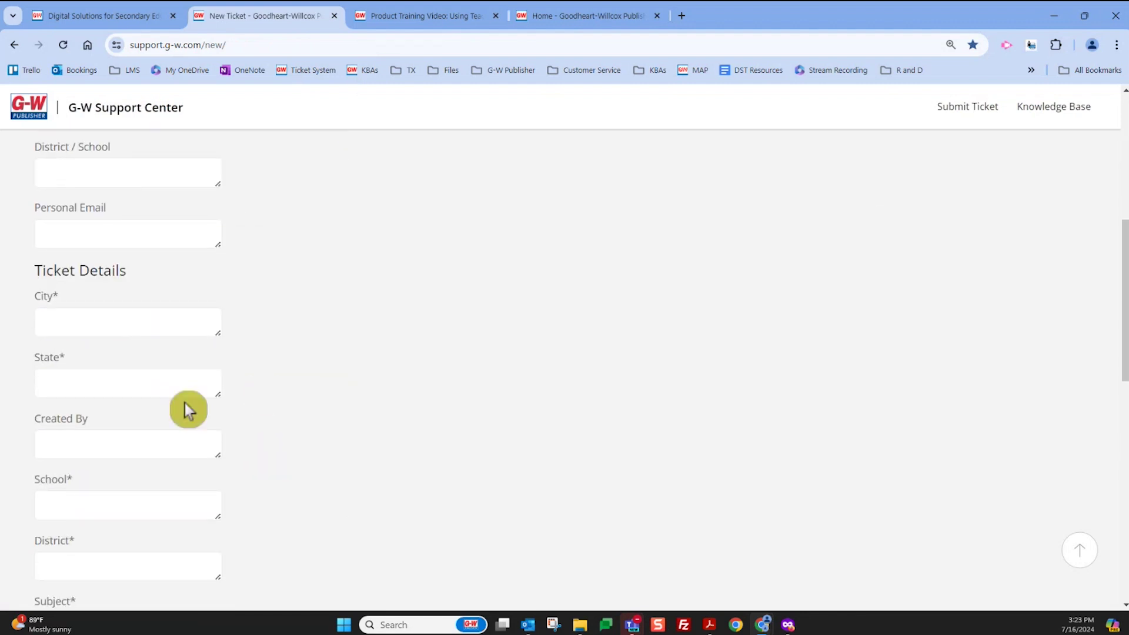
pyautogui.scroll(-2, 186, 412)
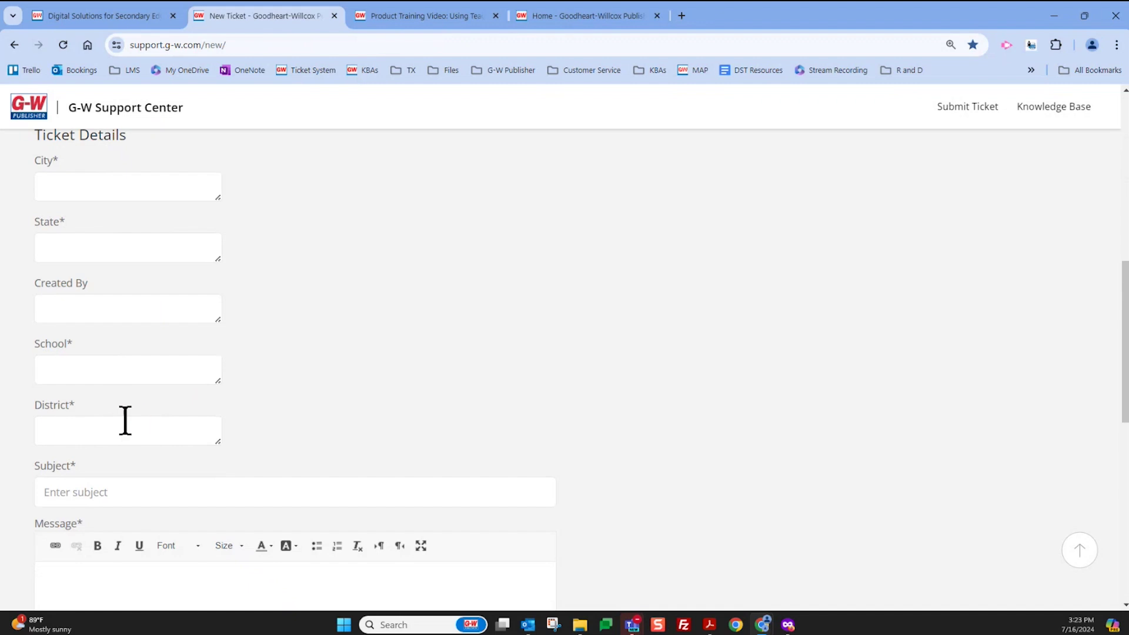
pyautogui.scroll(-2, 126, 421)
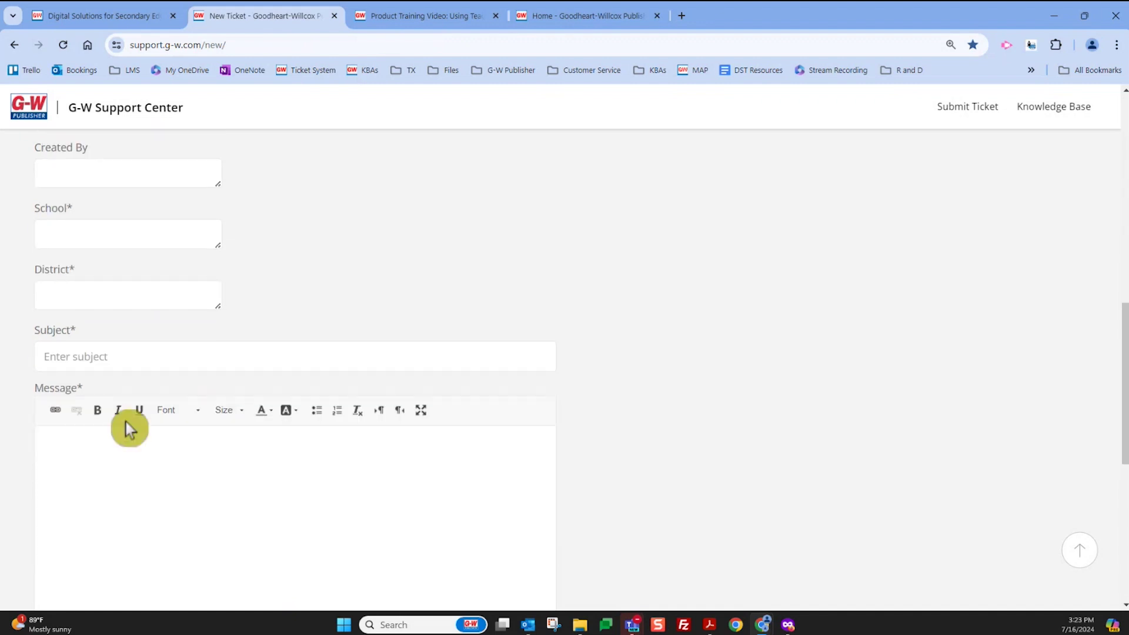
pyautogui.scroll(-5, 146, 418)
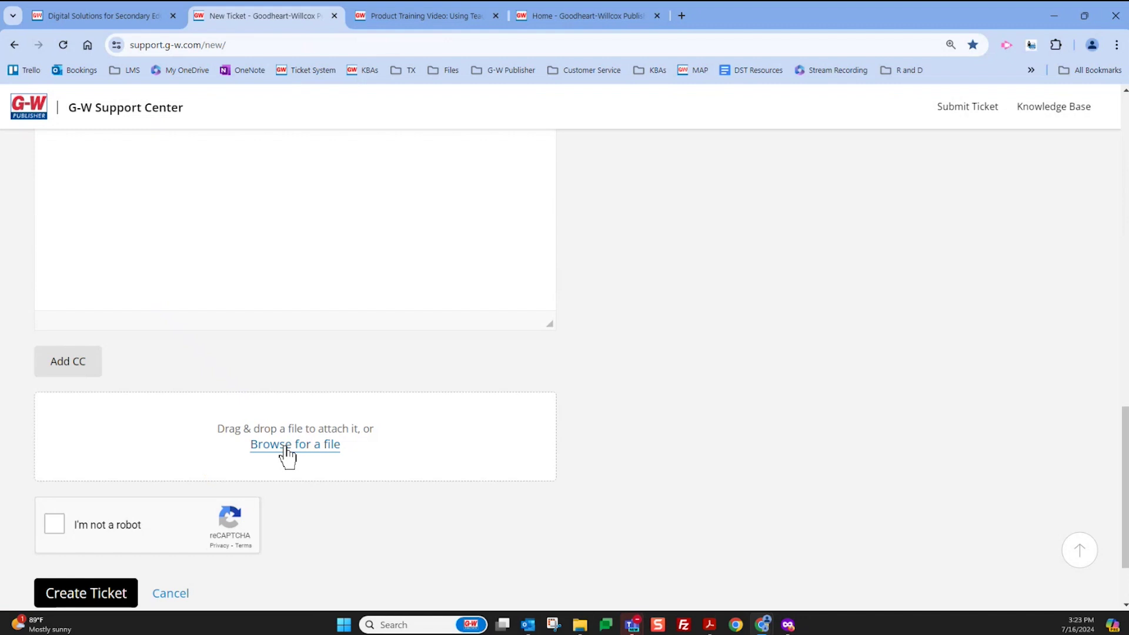
pyautogui.click(346, 456)
pyautogui.scroll(-2, 433, 459)
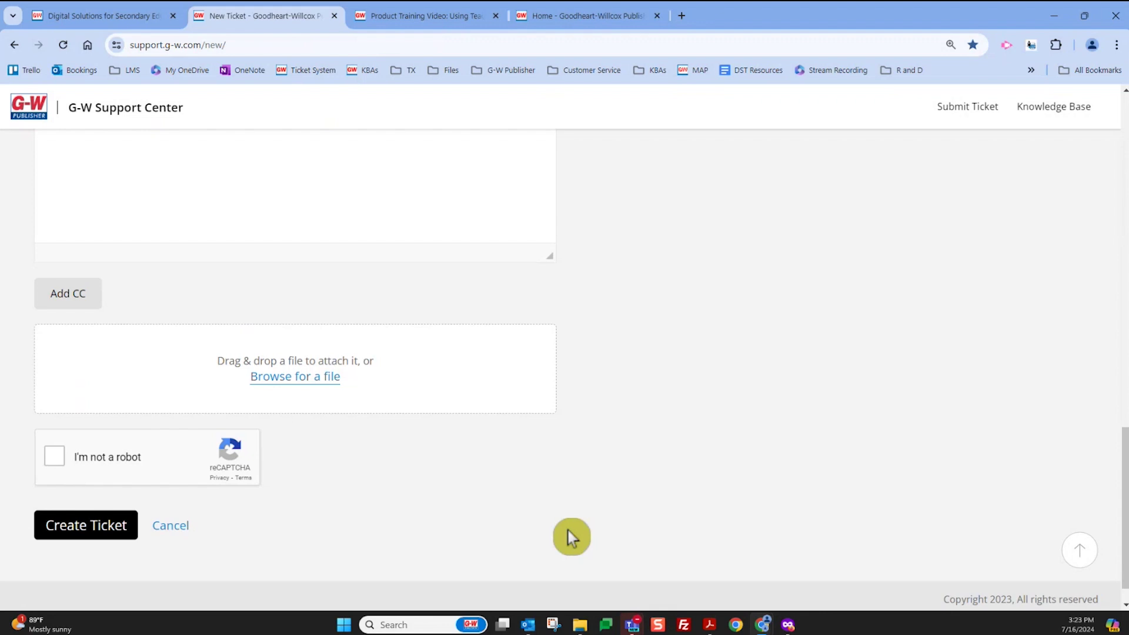
pyautogui.click(23, 47)
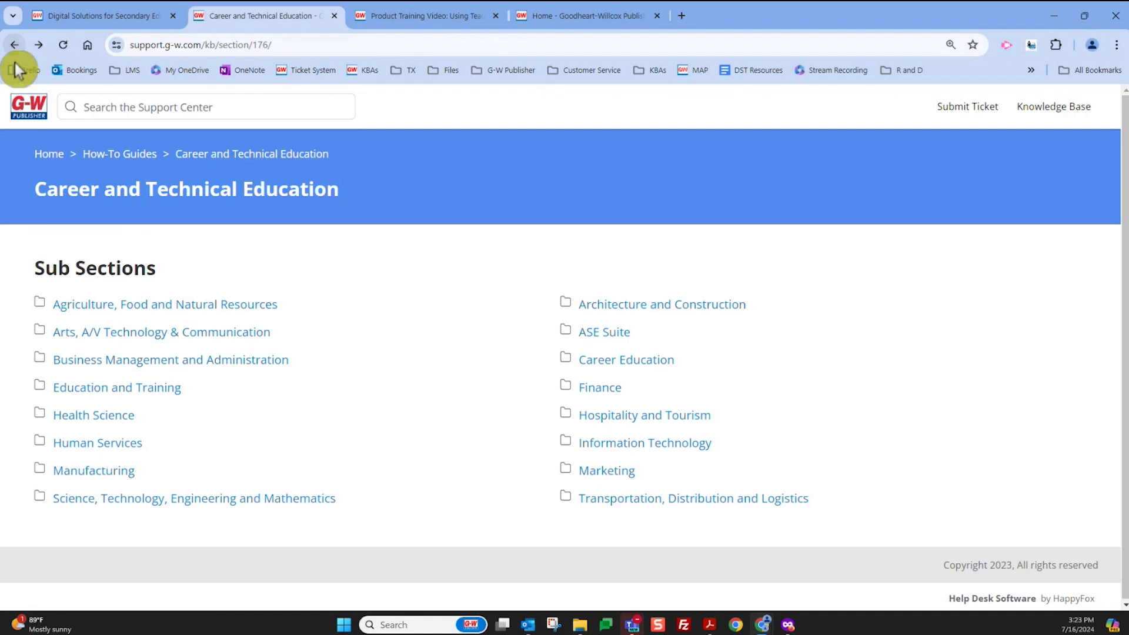
# Try the address support.g-w.com/training, which returns a 404 page
pyautogui.click(318, 43)
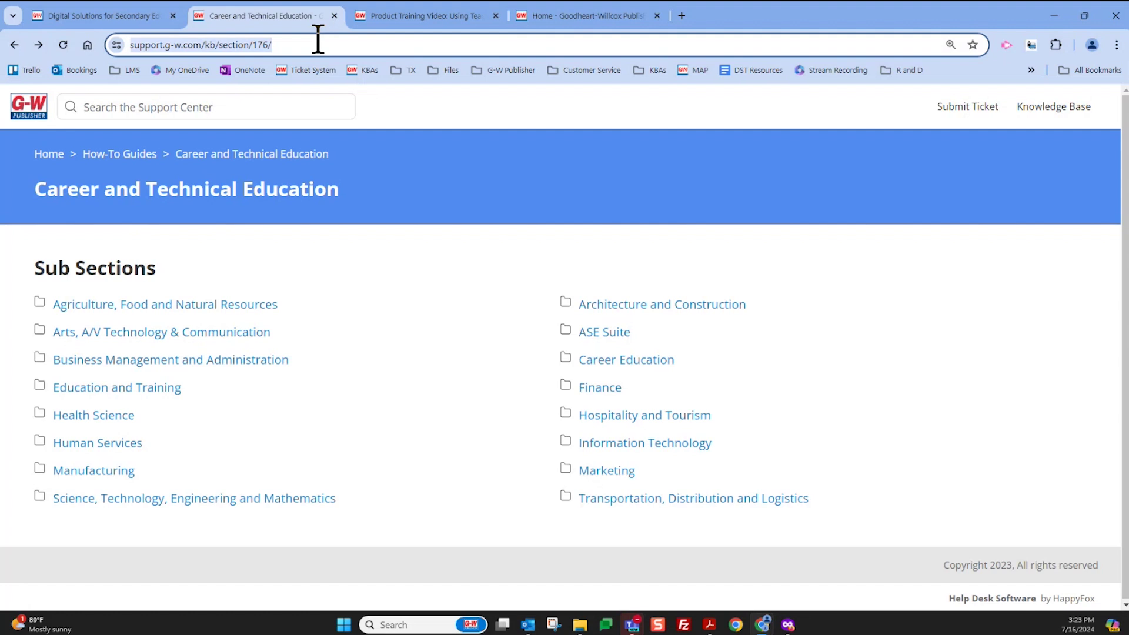
pyautogui.click(318, 42)
pyautogui.press('BackSpace')
pyautogui.press('BackSpace')
pyautogui.press('BackSpace')
pyautogui.press('BackSpace')
pyautogui.press('BackSpace')
pyautogui.press('BackSpace')
pyautogui.press('BackSpace')
pyautogui.press('BackSpace')
pyautogui.press('BackSpace')
pyautogui.press('BackSpace')
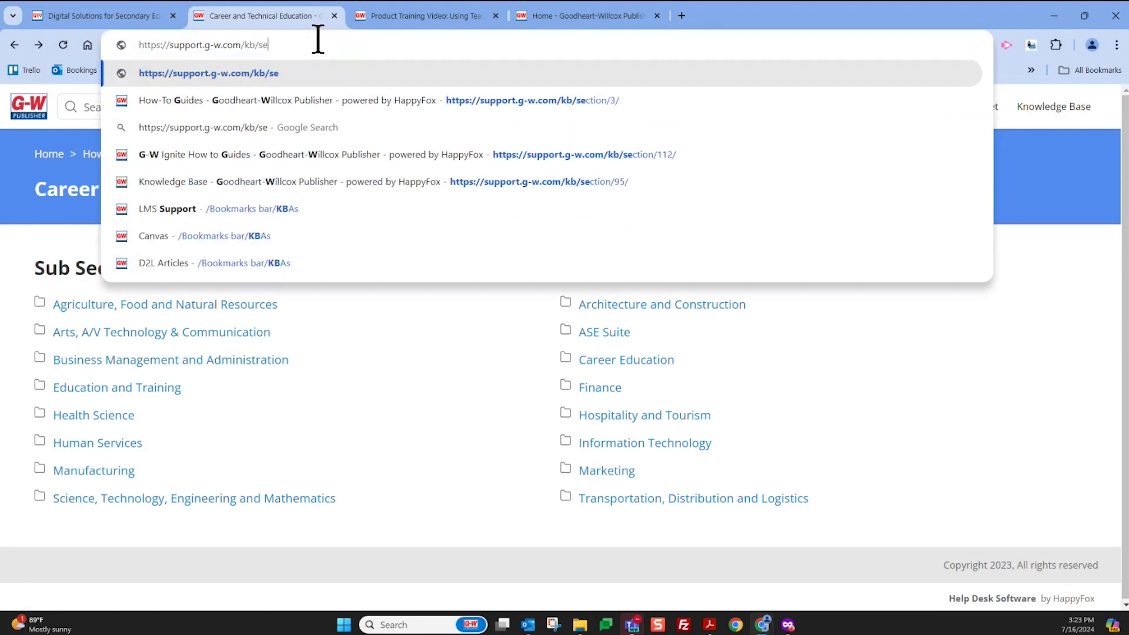
pyautogui.press('BackSpace')
pyautogui.press('BackSpace')
pyautogui.press('BackSpace')
pyautogui.press('BackSpace')
pyautogui.press('BackSpace')
pyautogui.write('tra')
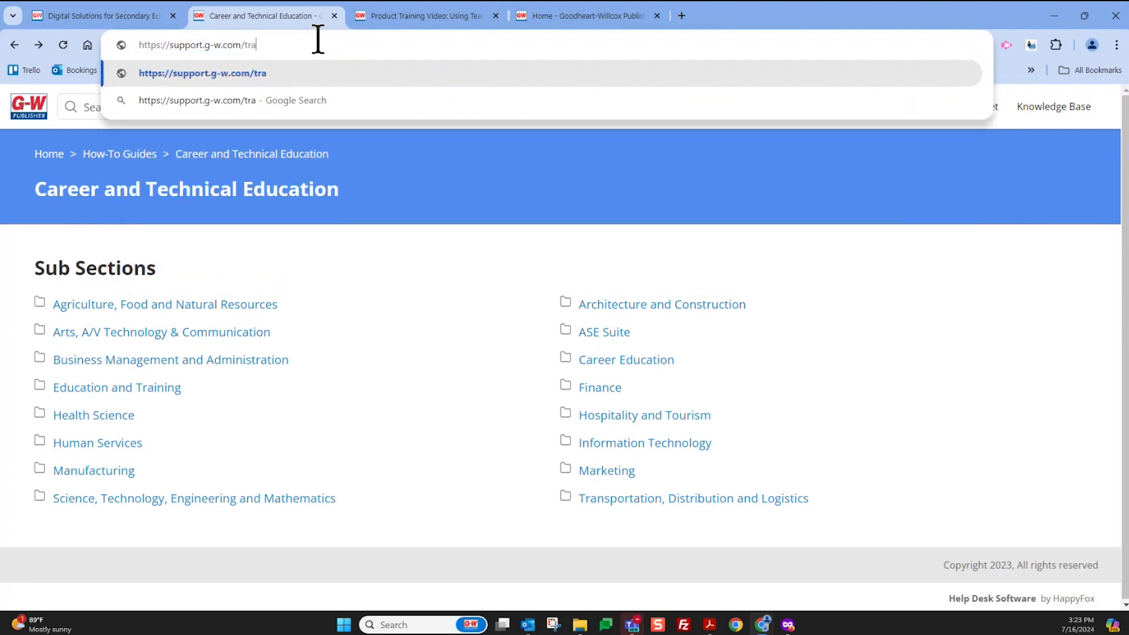
pyautogui.write('ining')
pyautogui.press('Return')
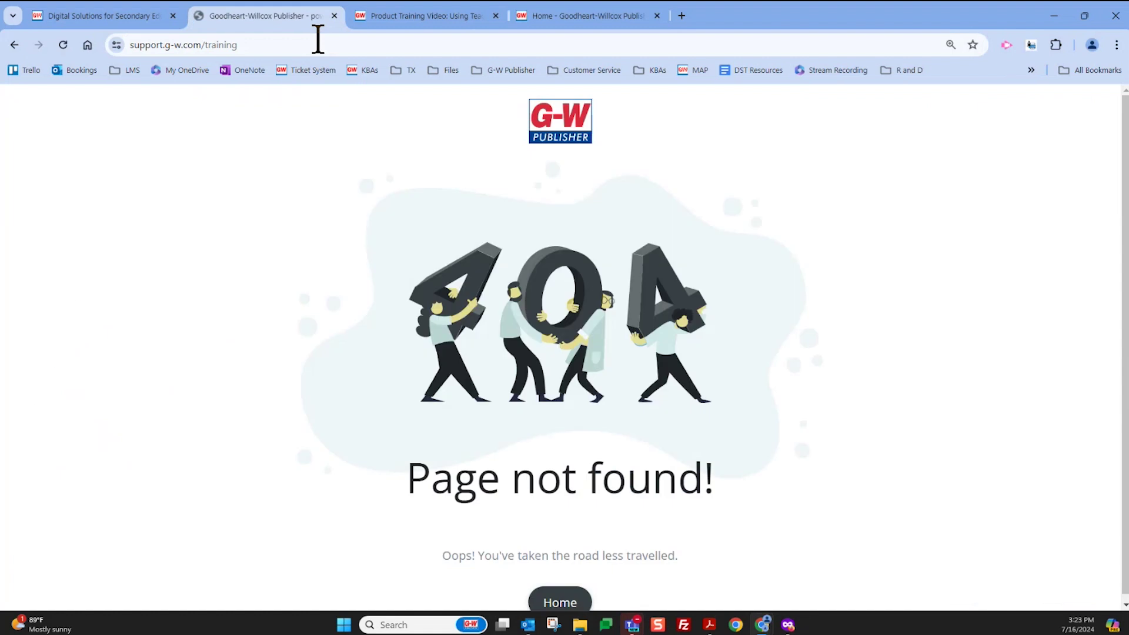
# Load the G-W Training Center at g-w.com/training instead
pyautogui.click(344, 45)
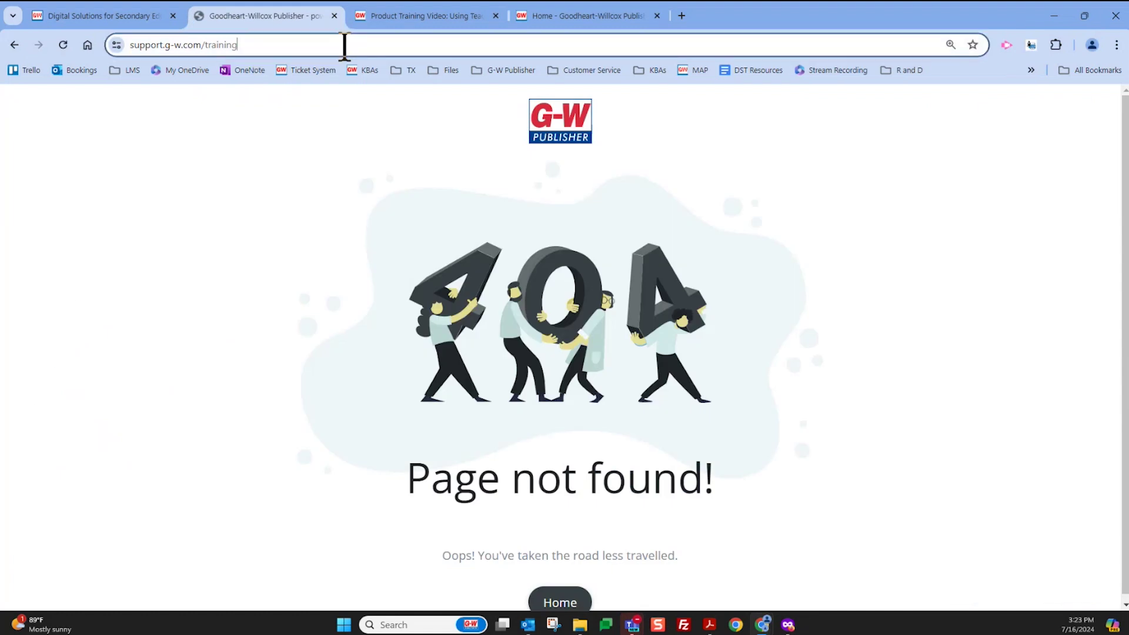
pyautogui.write('g-w')
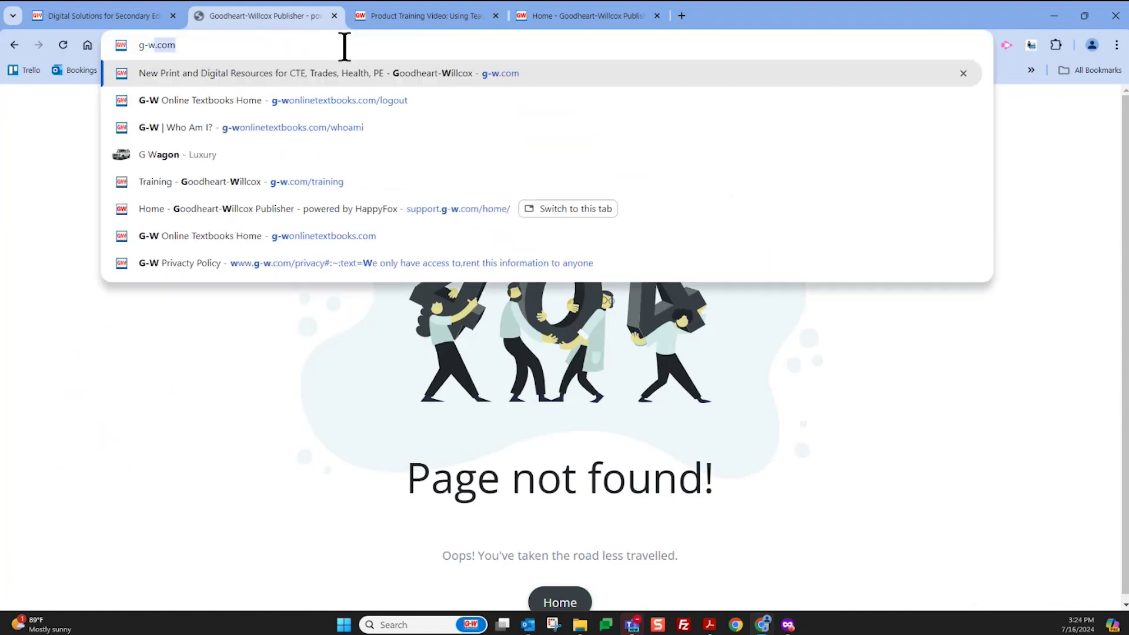
pyautogui.write('/cp')
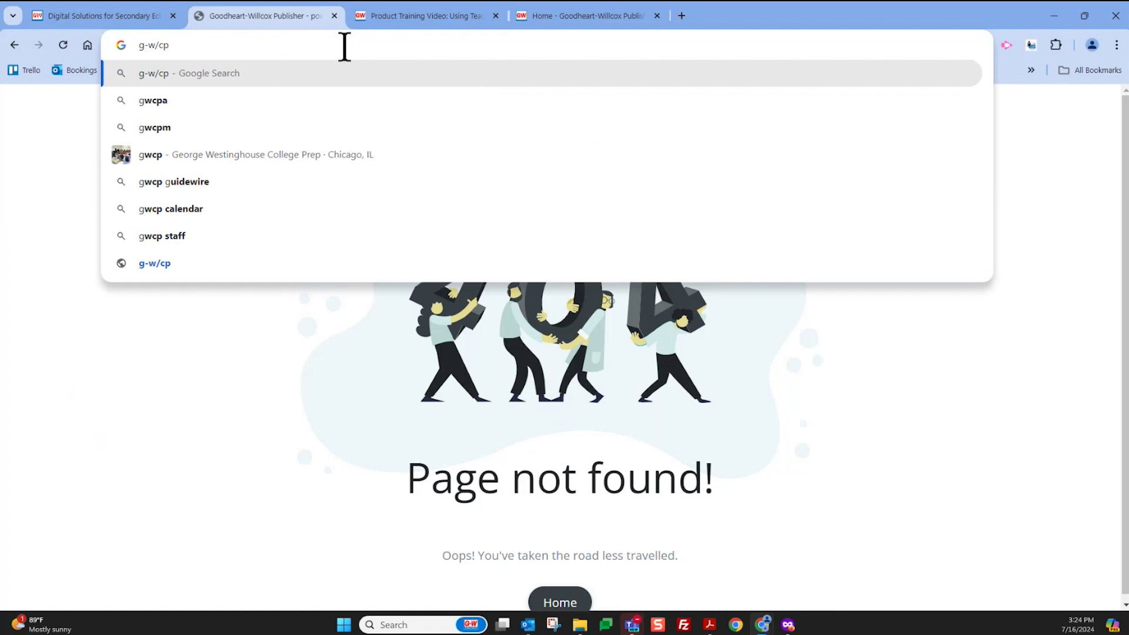
pyautogui.press('BackSpace')
pyautogui.press('BackSpace')
pyautogui.press('BackSpace')
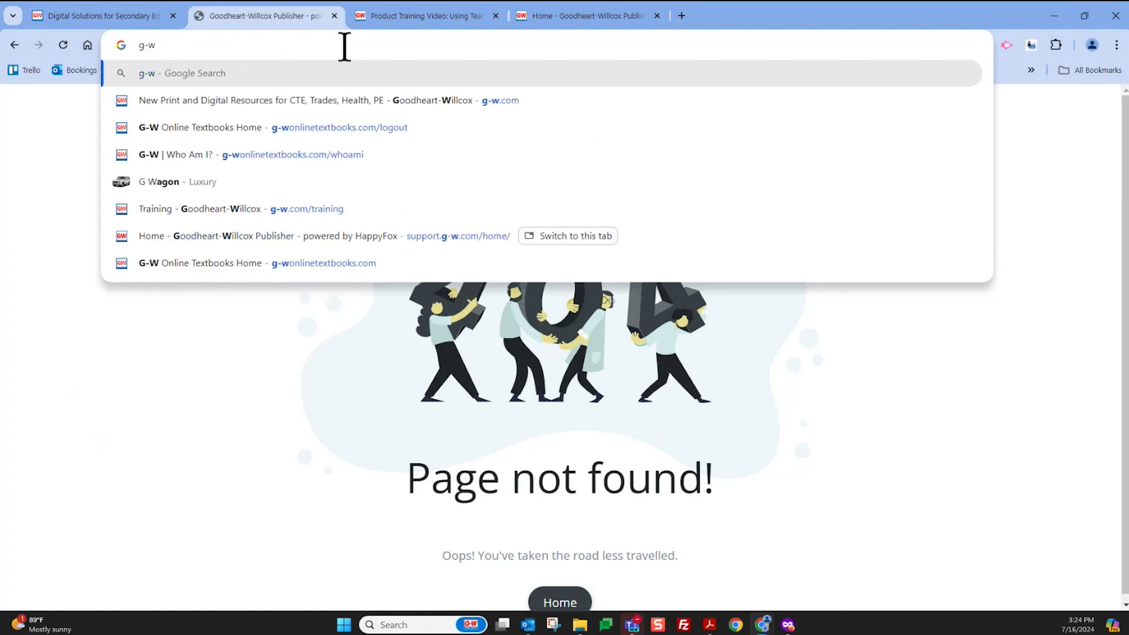
pyautogui.write('.com/training')
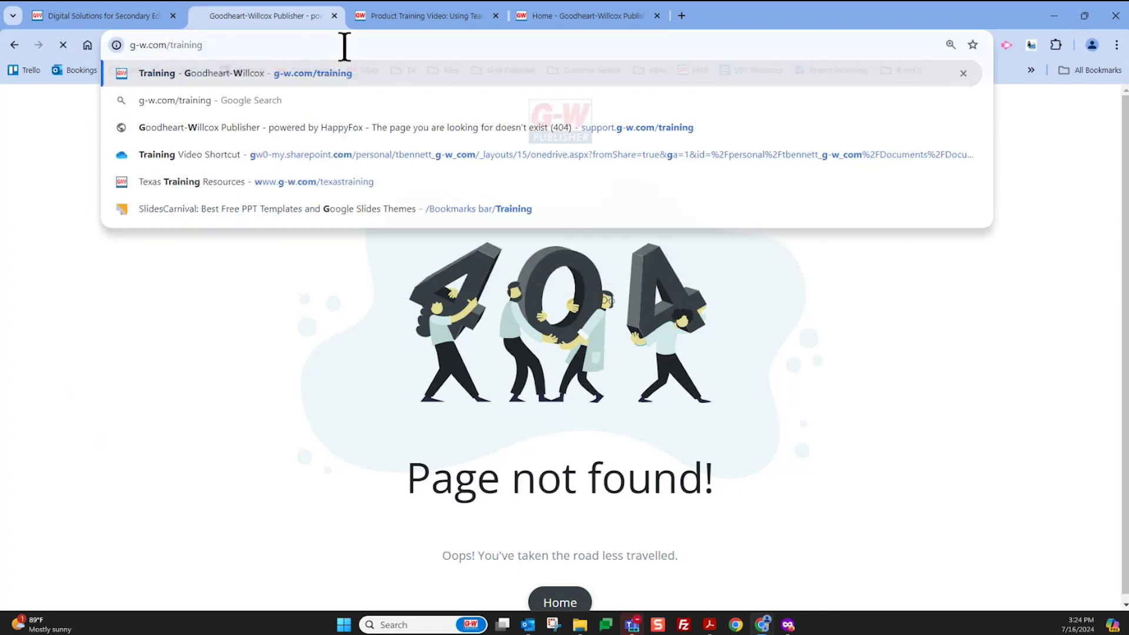
pyautogui.press('Return')
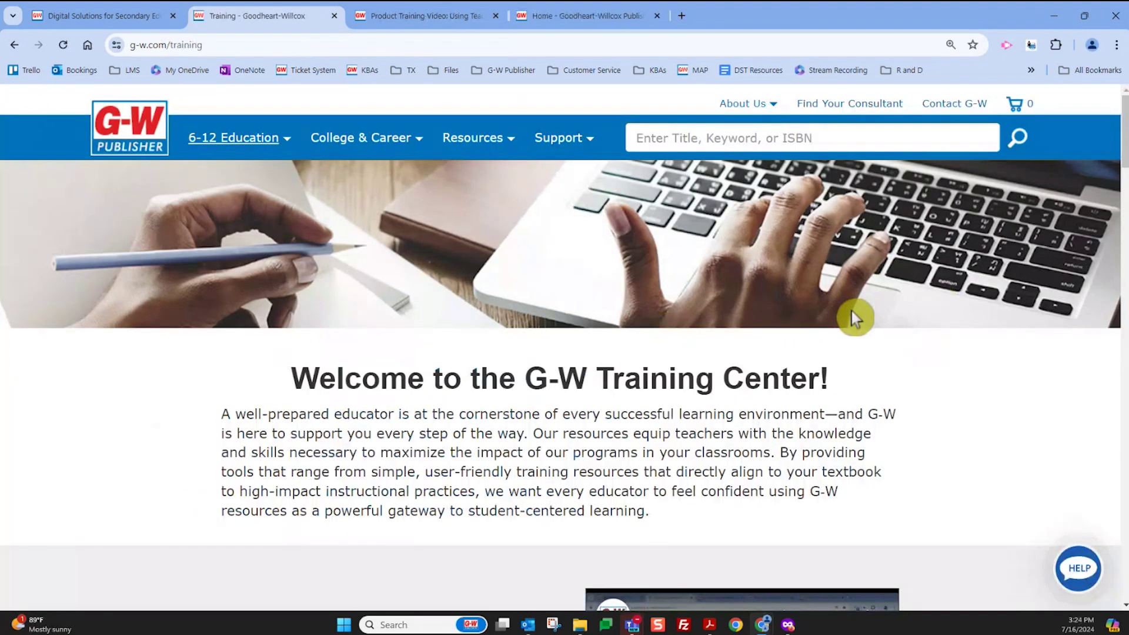
# Filter the Training Center to Career and Technical Education and the Finance cluster
pyautogui.scroll(-5, 852, 312)
pyautogui.scroll(-1, 853, 316)
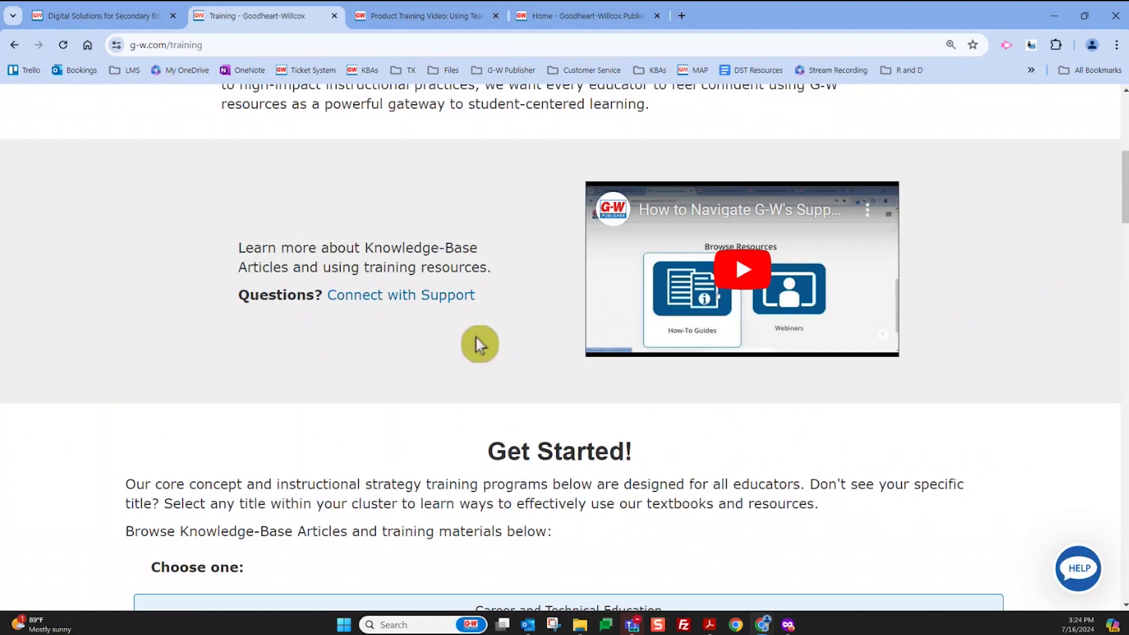
pyautogui.scroll(-5, 479, 345)
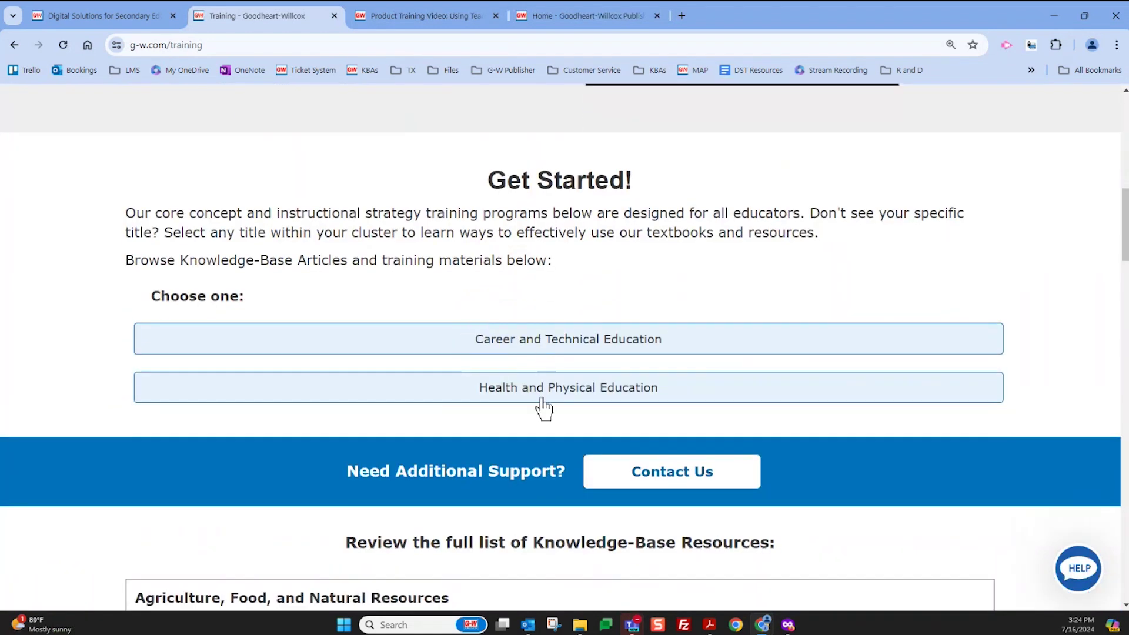
pyautogui.scroll(-2, 544, 385)
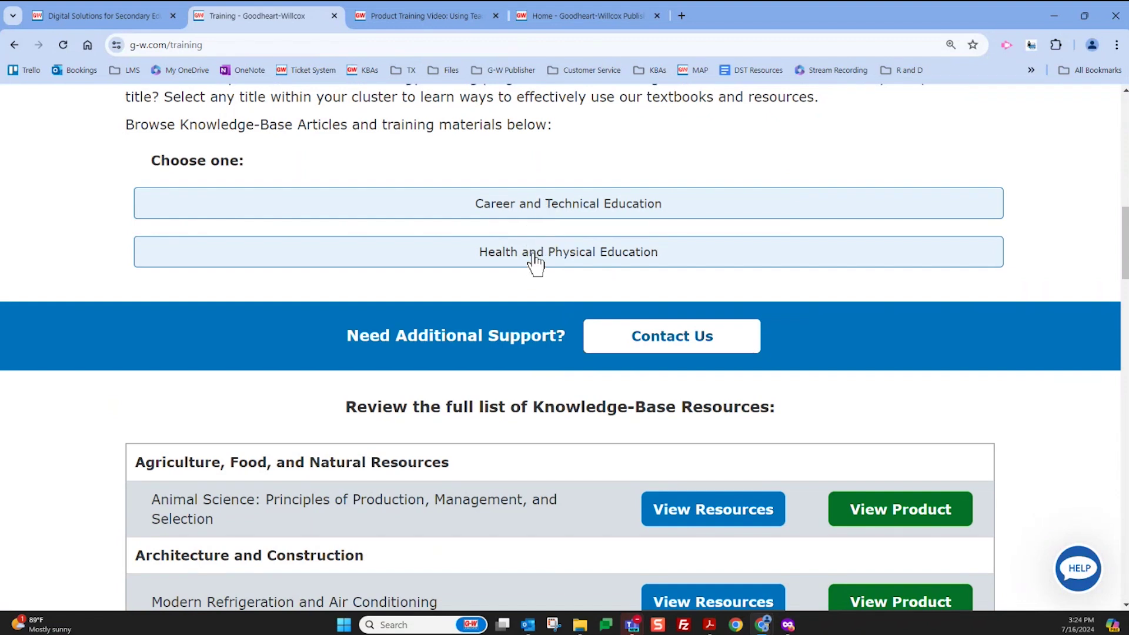
pyautogui.click(539, 209)
pyautogui.scroll(-2, 537, 290)
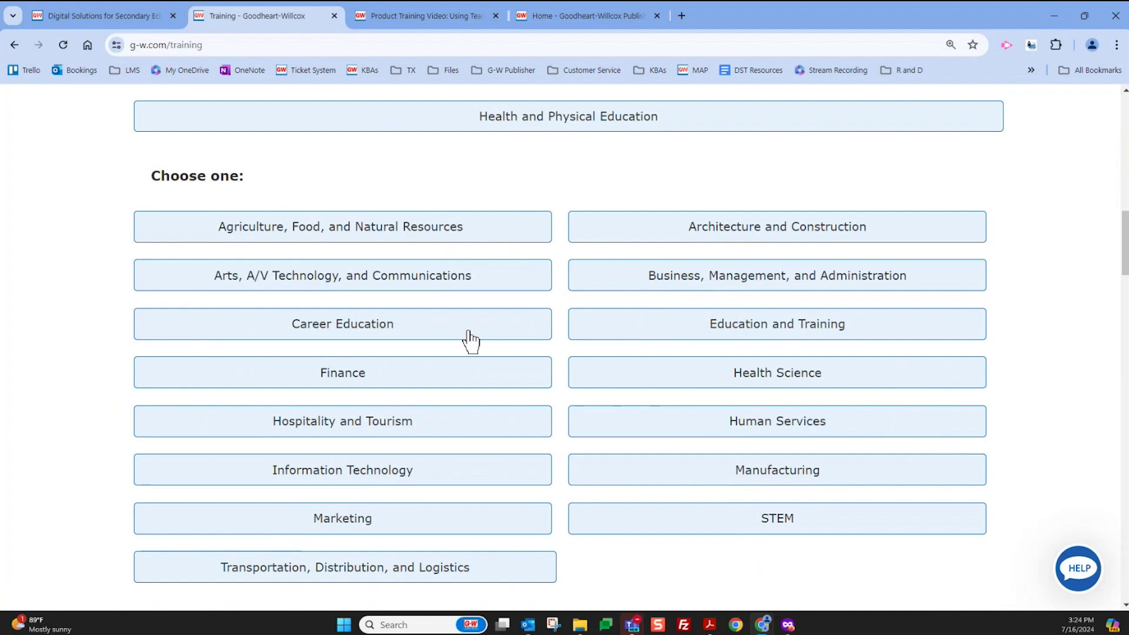
pyautogui.click(428, 406)
pyautogui.click(419, 383)
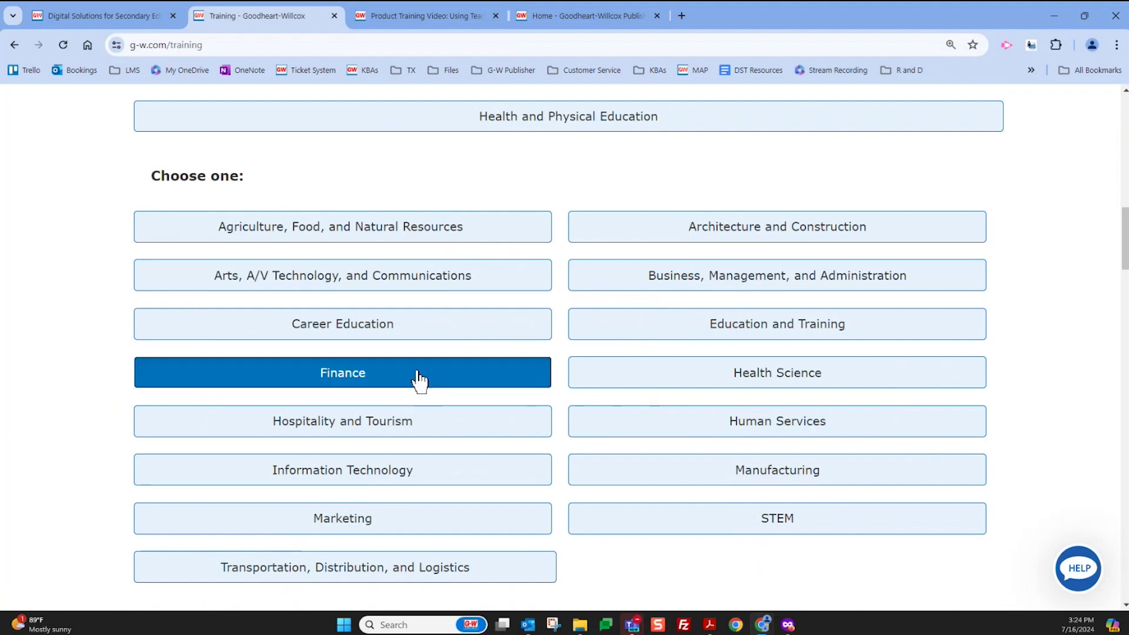
# Open Foundations of Financial Literacy, 12th Edition and browse its training resources
pyautogui.scroll(-3, 419, 381)
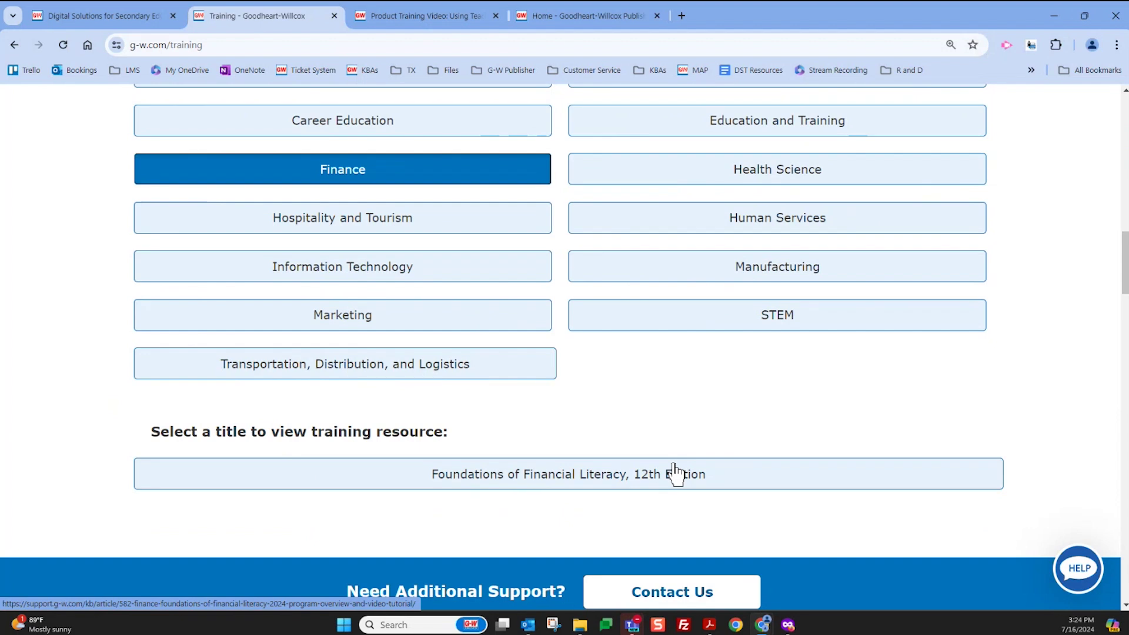
pyautogui.click(674, 469)
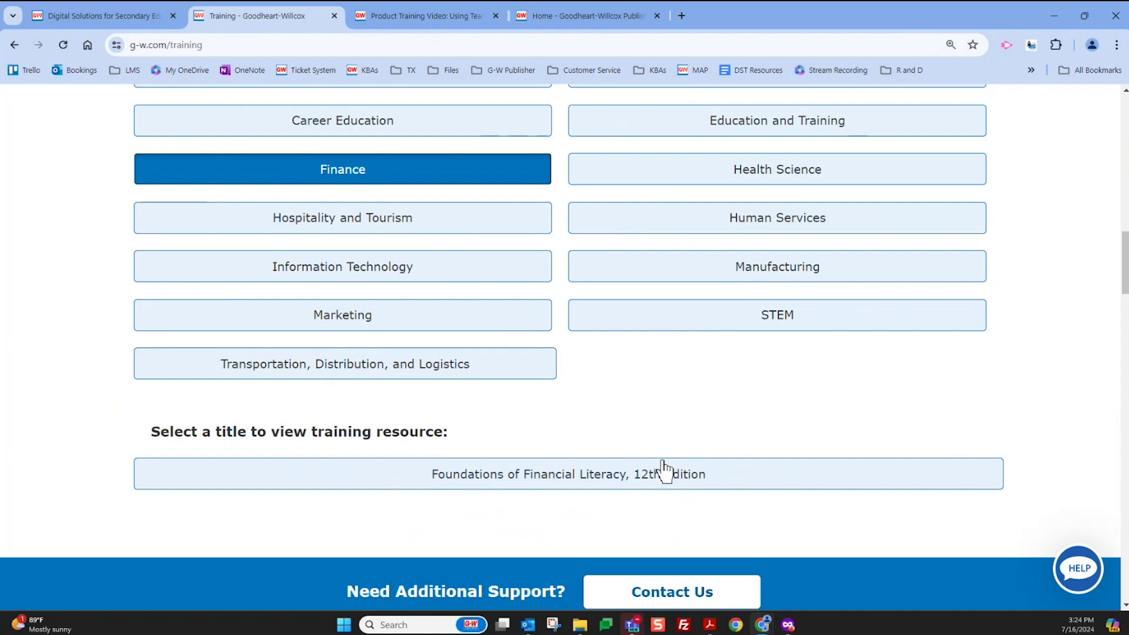
pyautogui.scroll(-2, 664, 470)
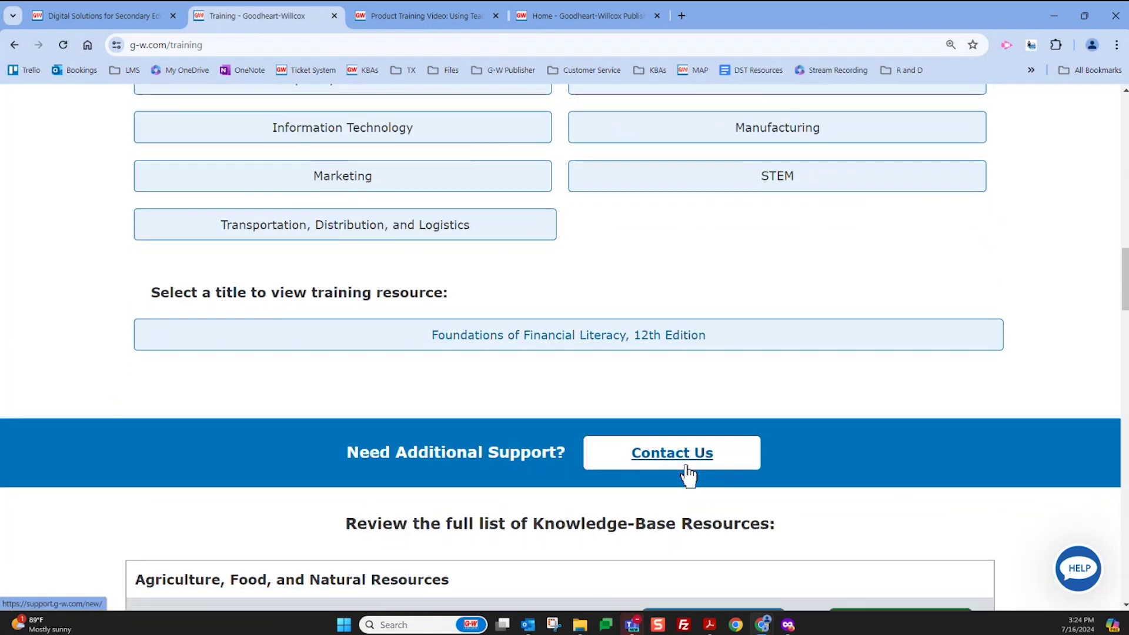
pyautogui.scroll(-6, 686, 471)
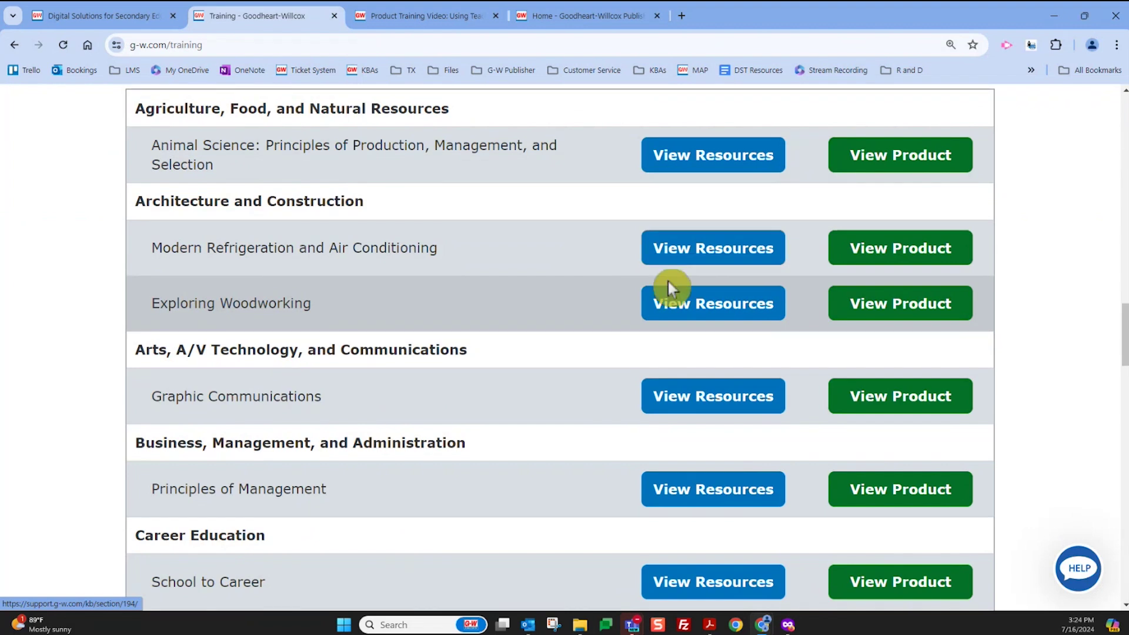
pyautogui.scroll(-10, 641, 319)
pyautogui.scroll(-20, 641, 323)
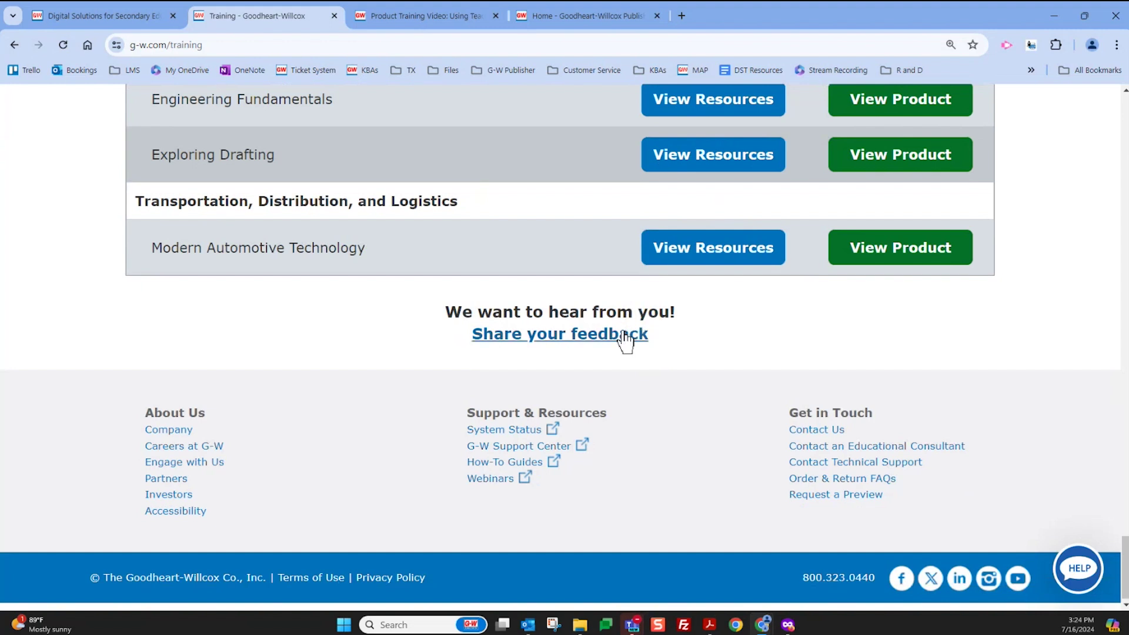
pyautogui.scroll(20, 625, 341)
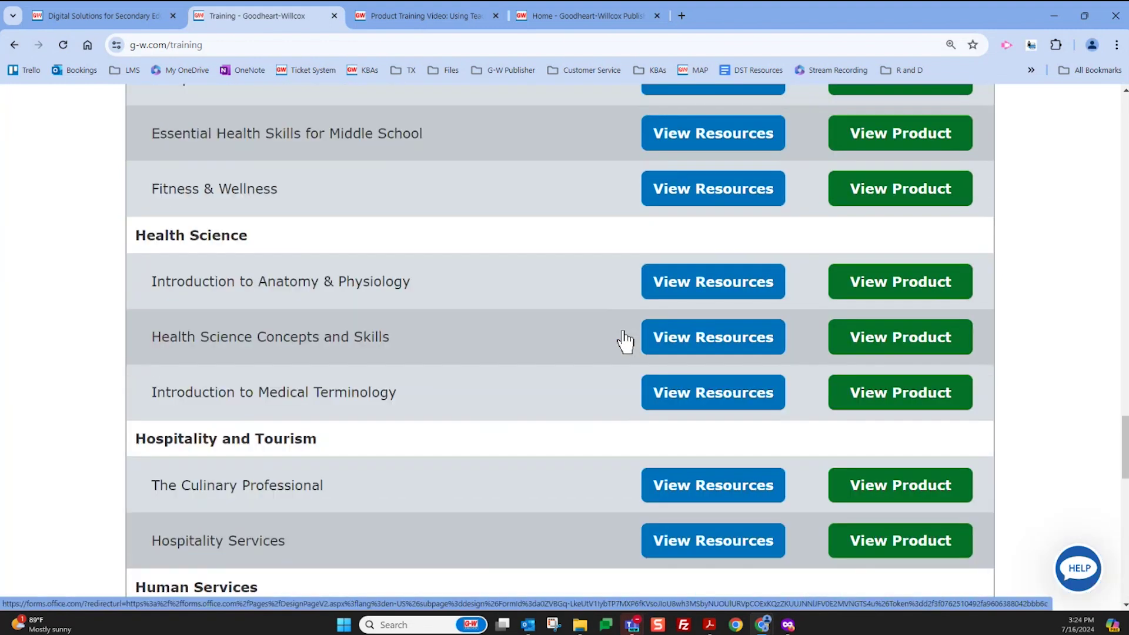
pyautogui.scroll(10, 626, 341)
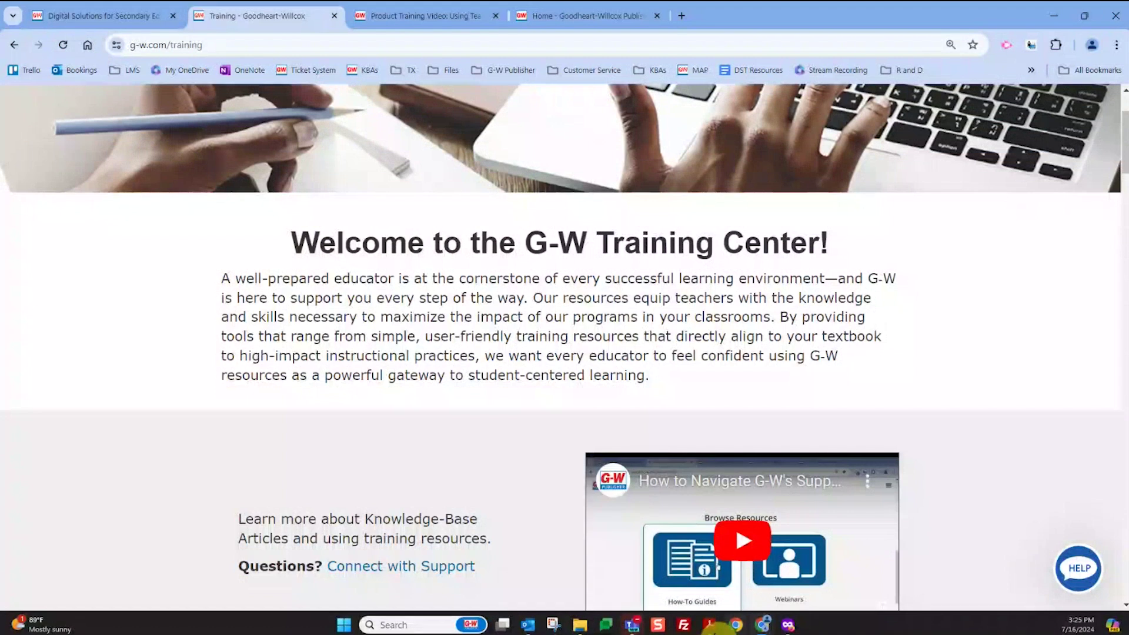
# Return to the Acrobat presentation and advance to page 6, Websites to Review/Bookmark
pyautogui.click(709, 625)
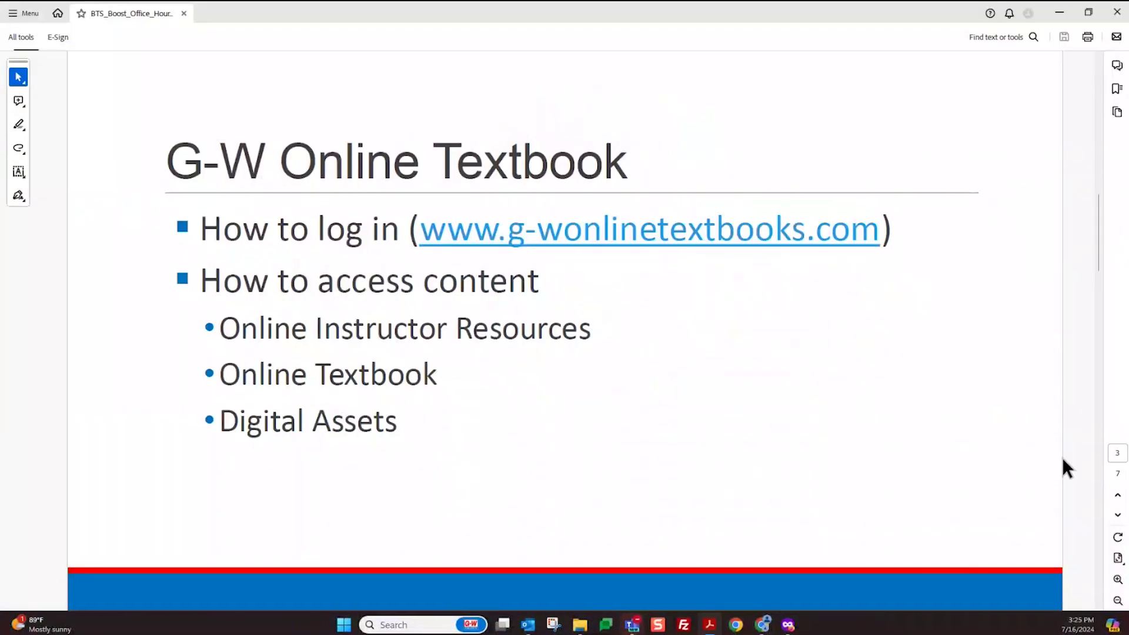
pyautogui.click(1117, 515)
pyautogui.click(1117, 515)
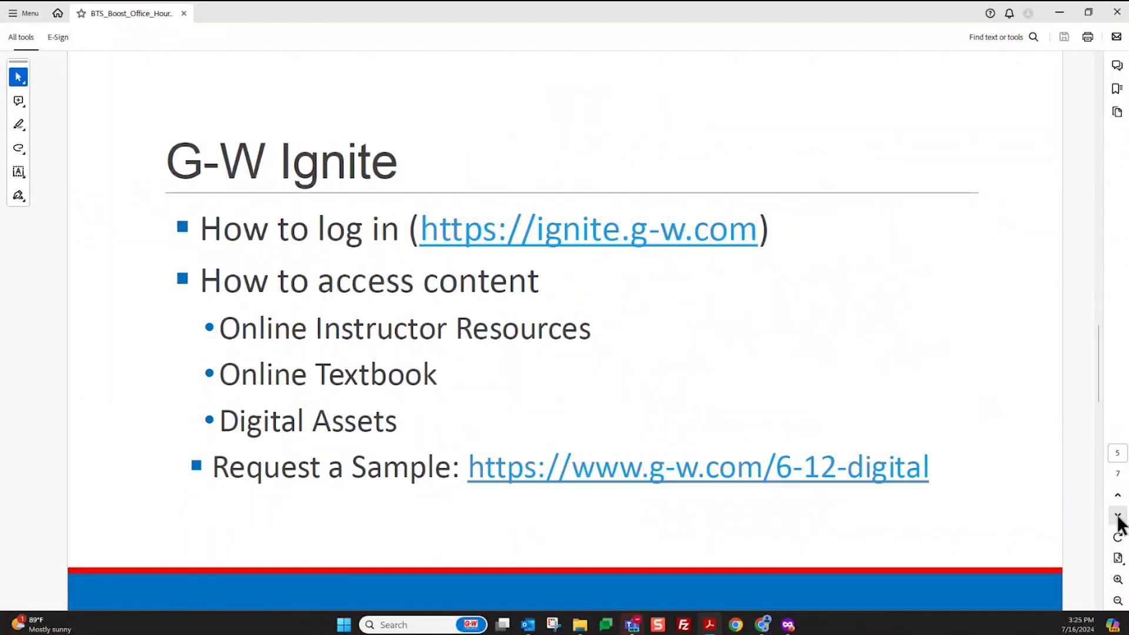
pyautogui.click(1117, 515)
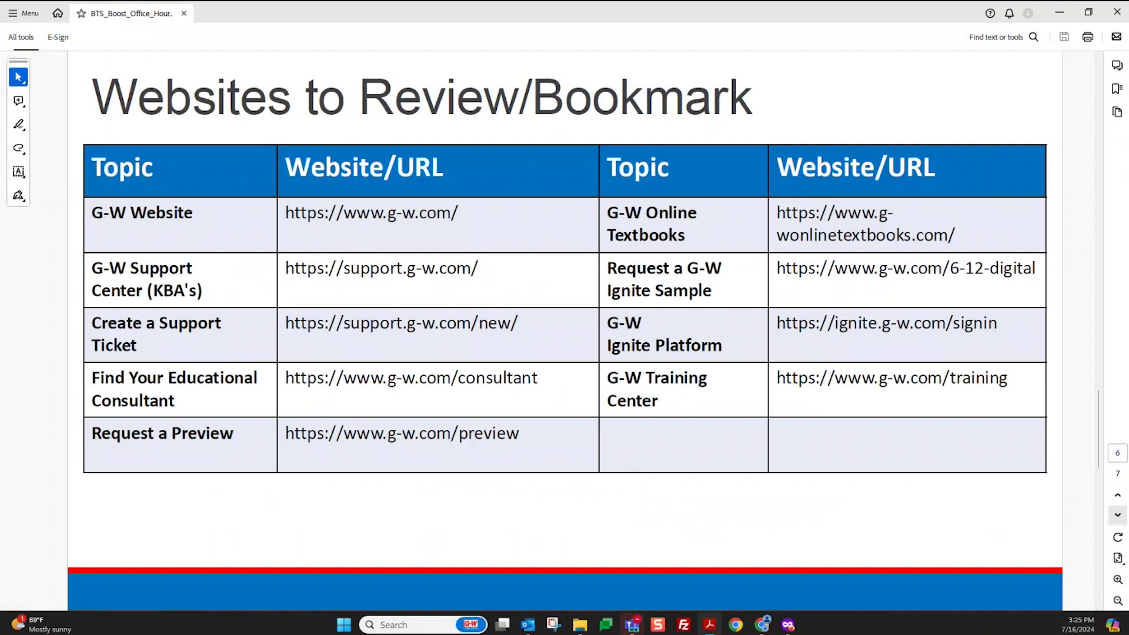